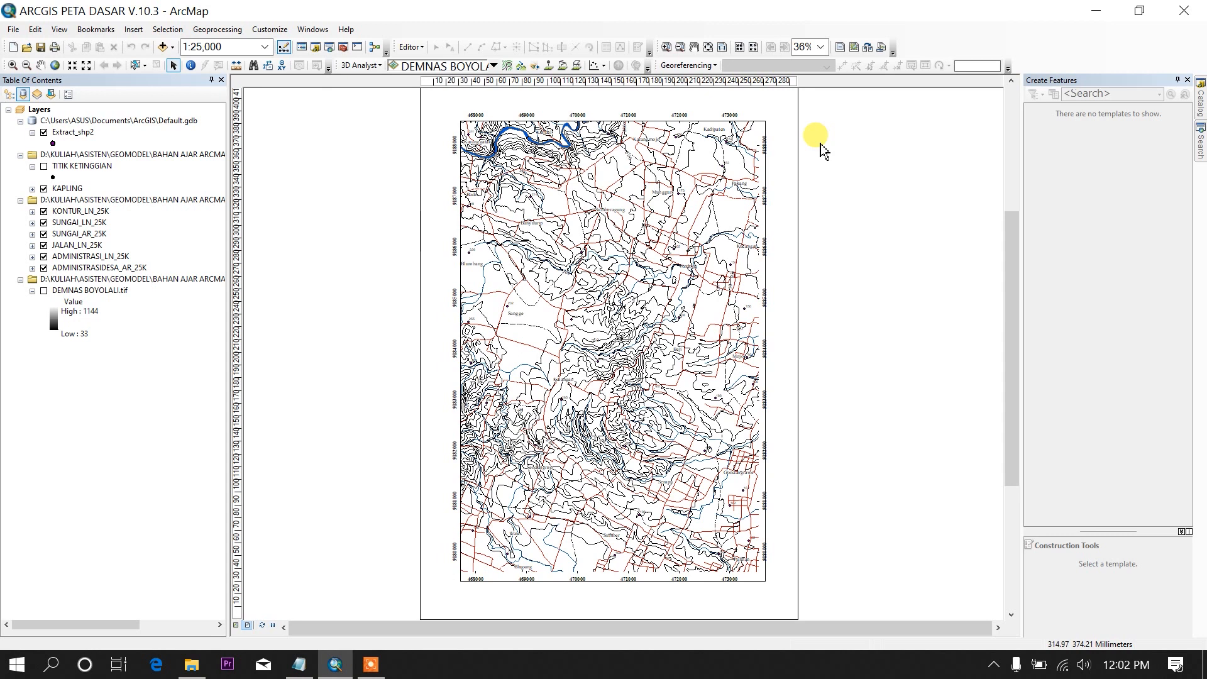
Save the current base map document
left_click_drag(685, 182, 690, 208)
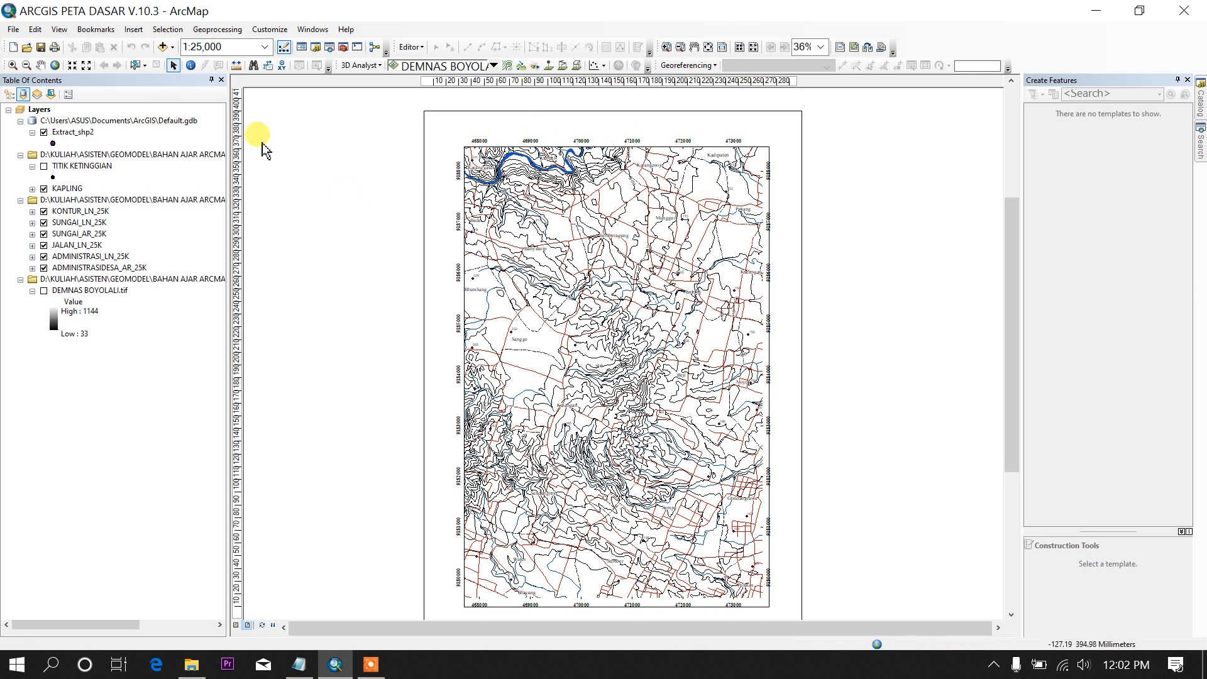
left_click(13, 30)
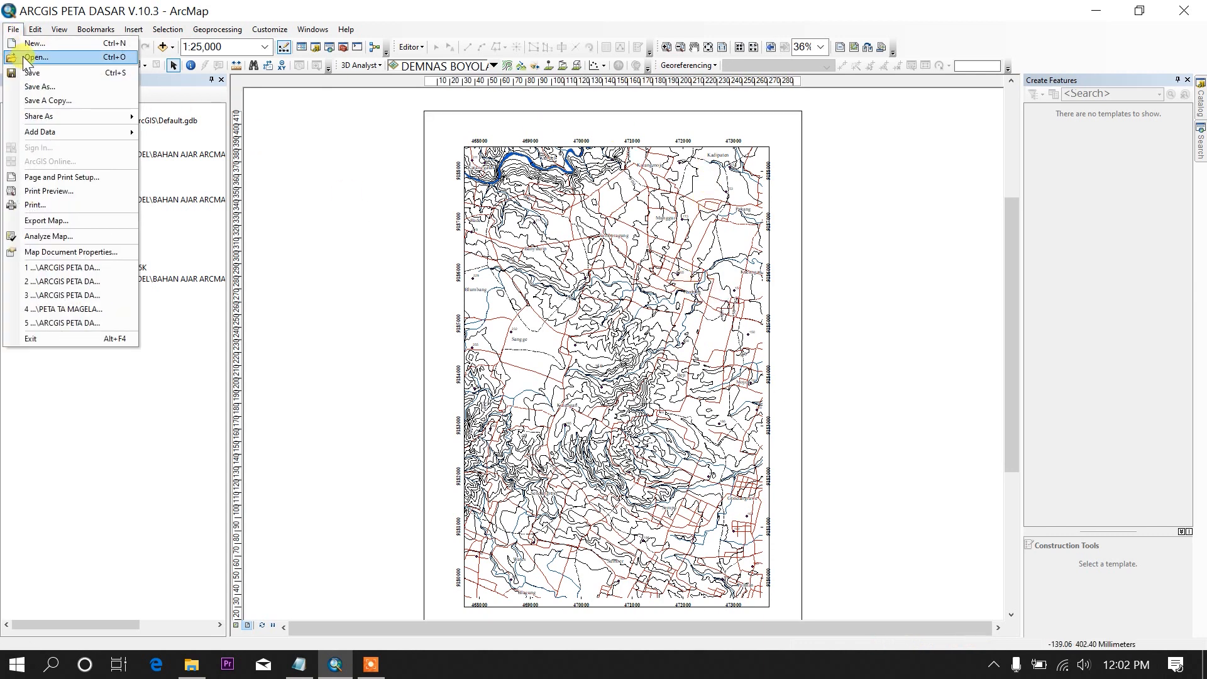
left_click(31, 72)
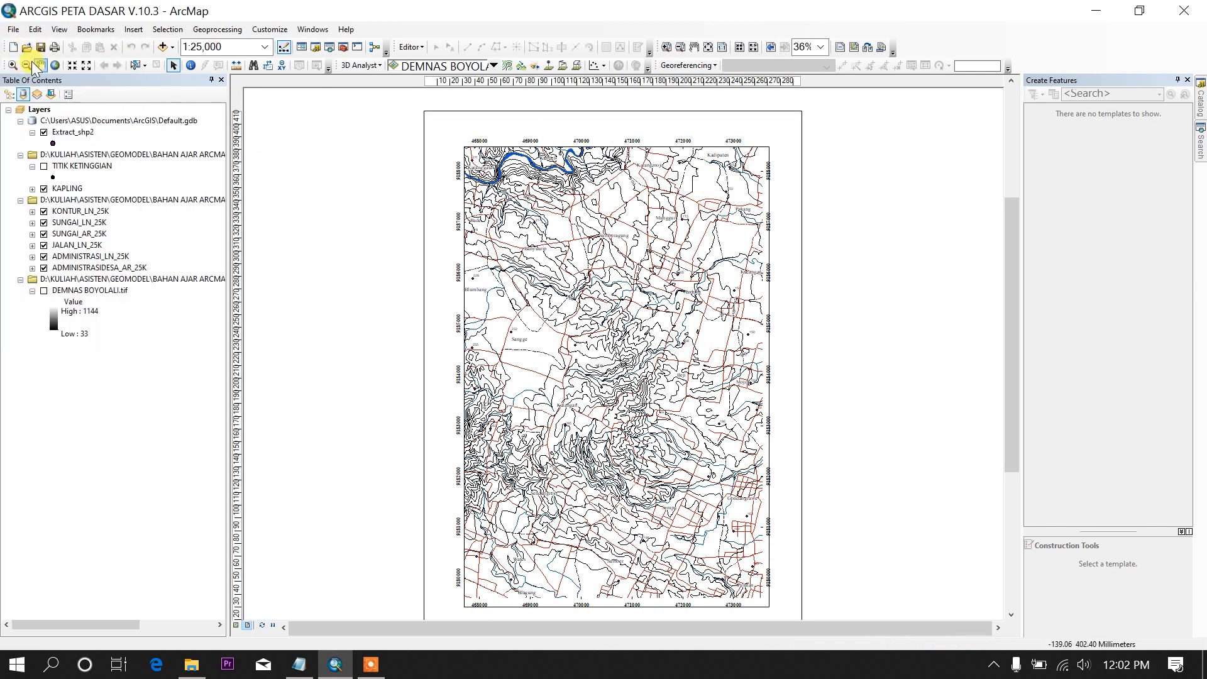
Create a new document from the Blank Map template and switch it to data view
left_click(12, 30)
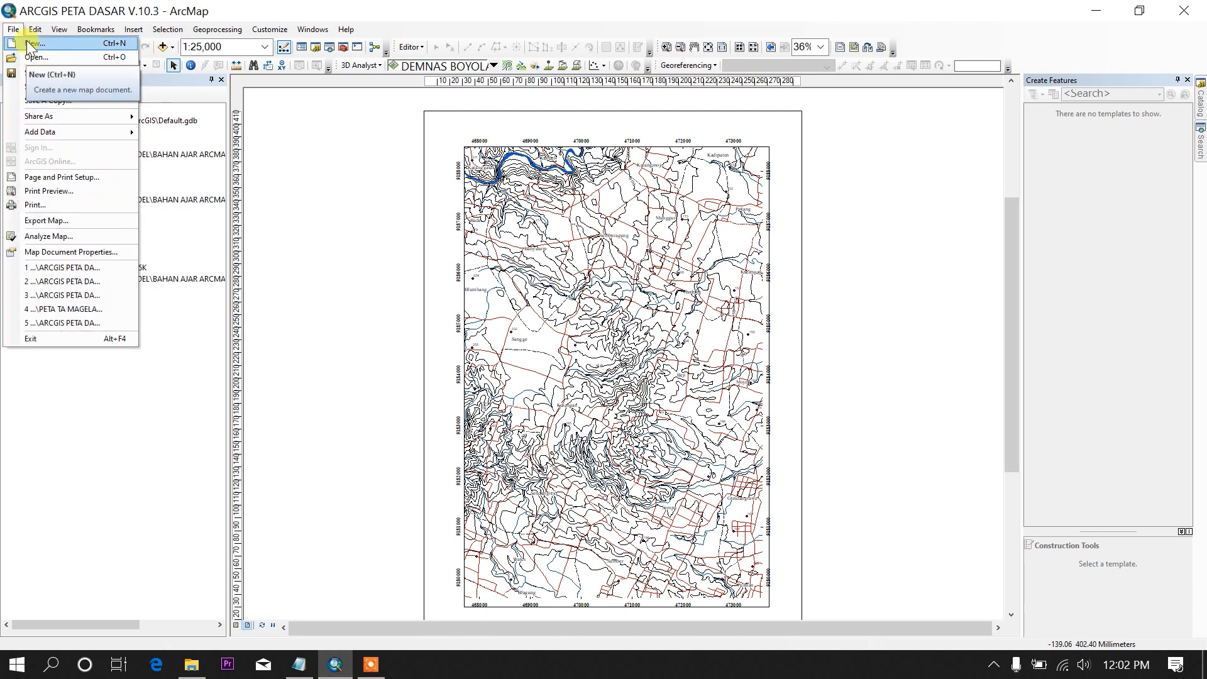
left_click(28, 43)
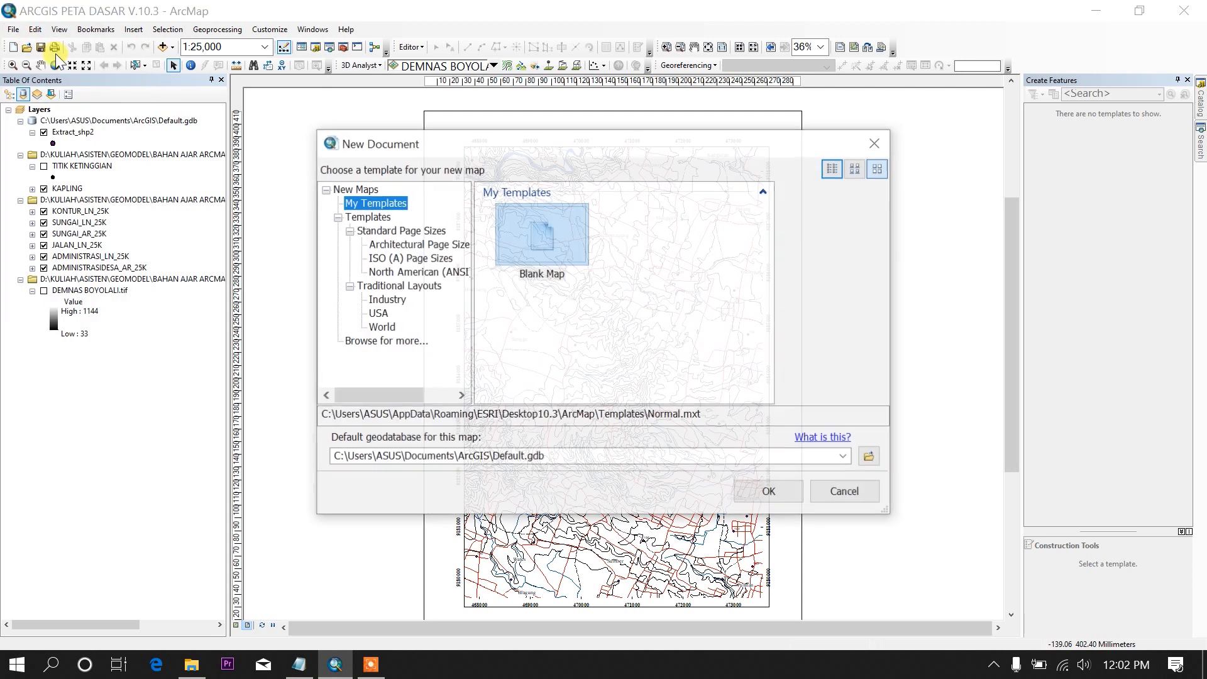
left_click(549, 252)
left_click(768, 491)
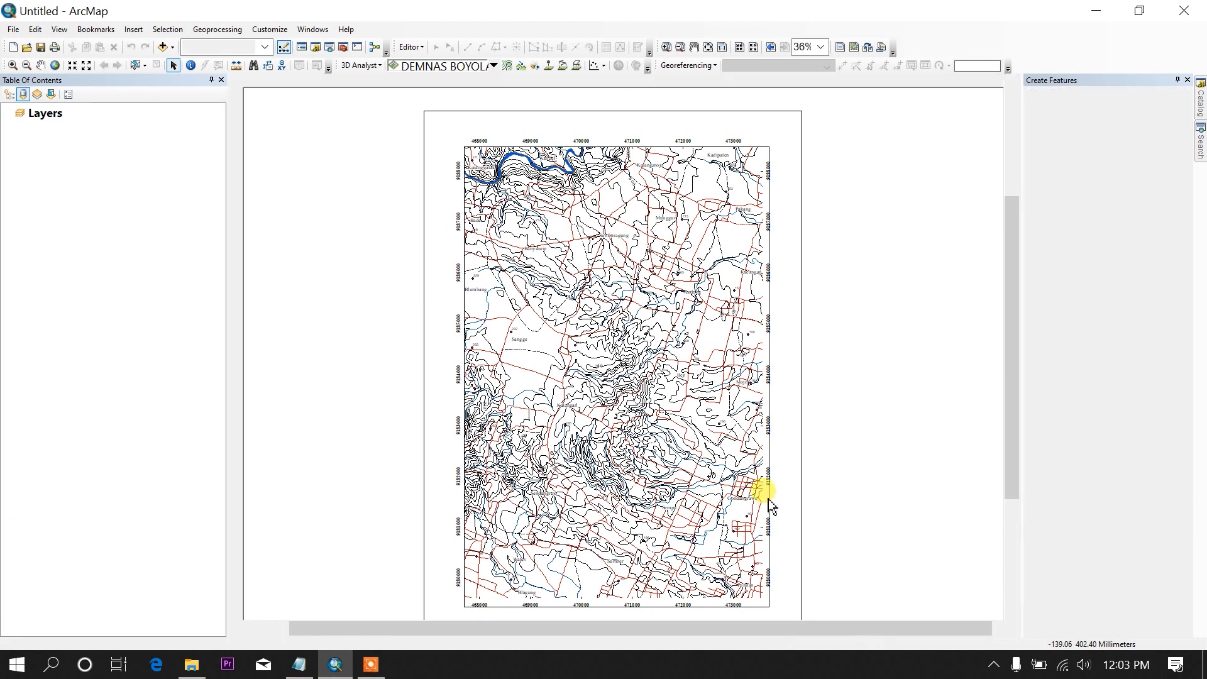
left_click(59, 30)
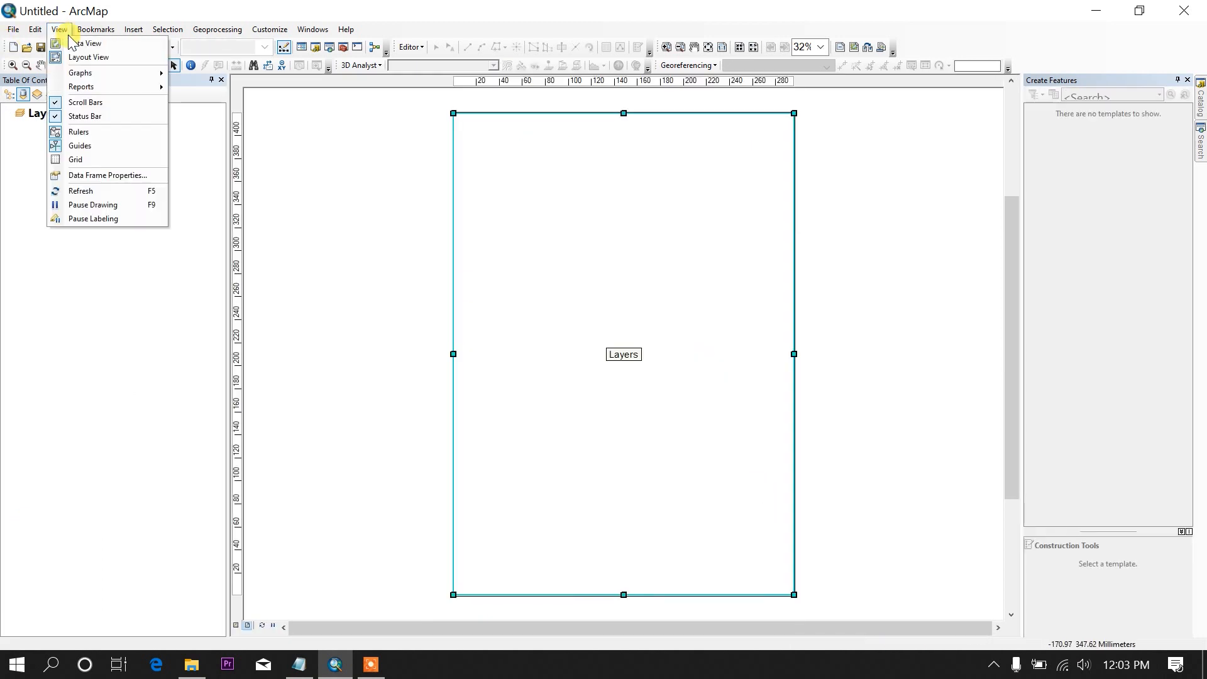
left_click(69, 47)
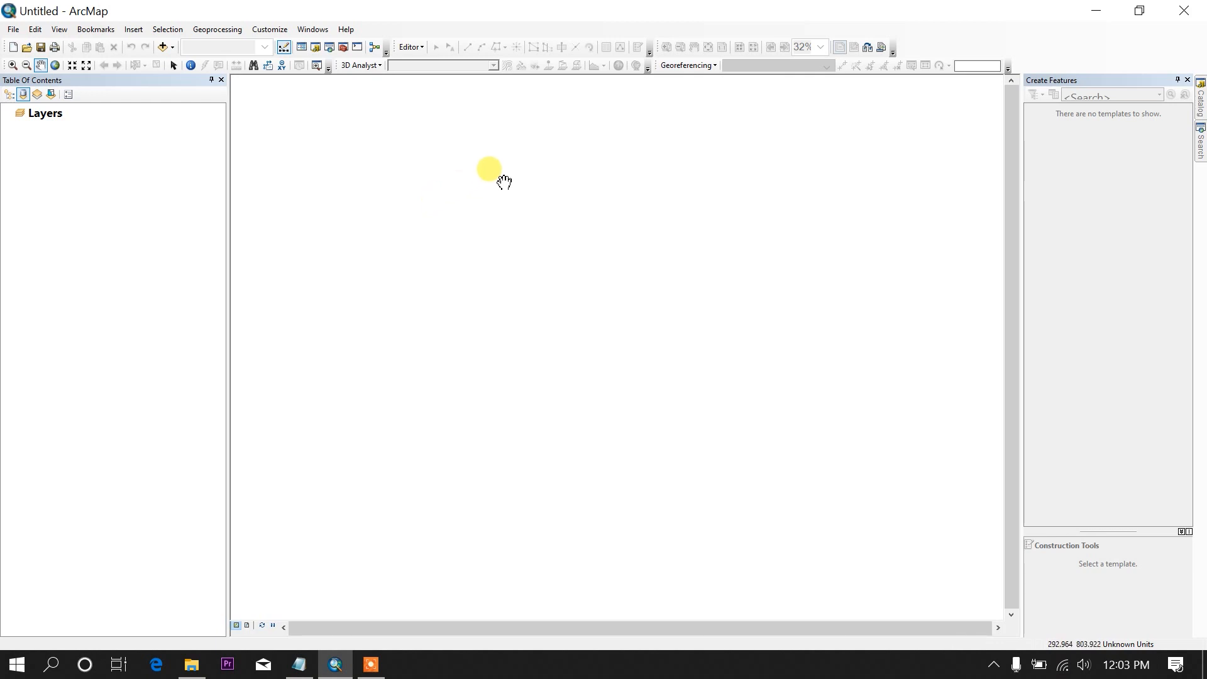
left_click(700, 67)
left_click(712, 66)
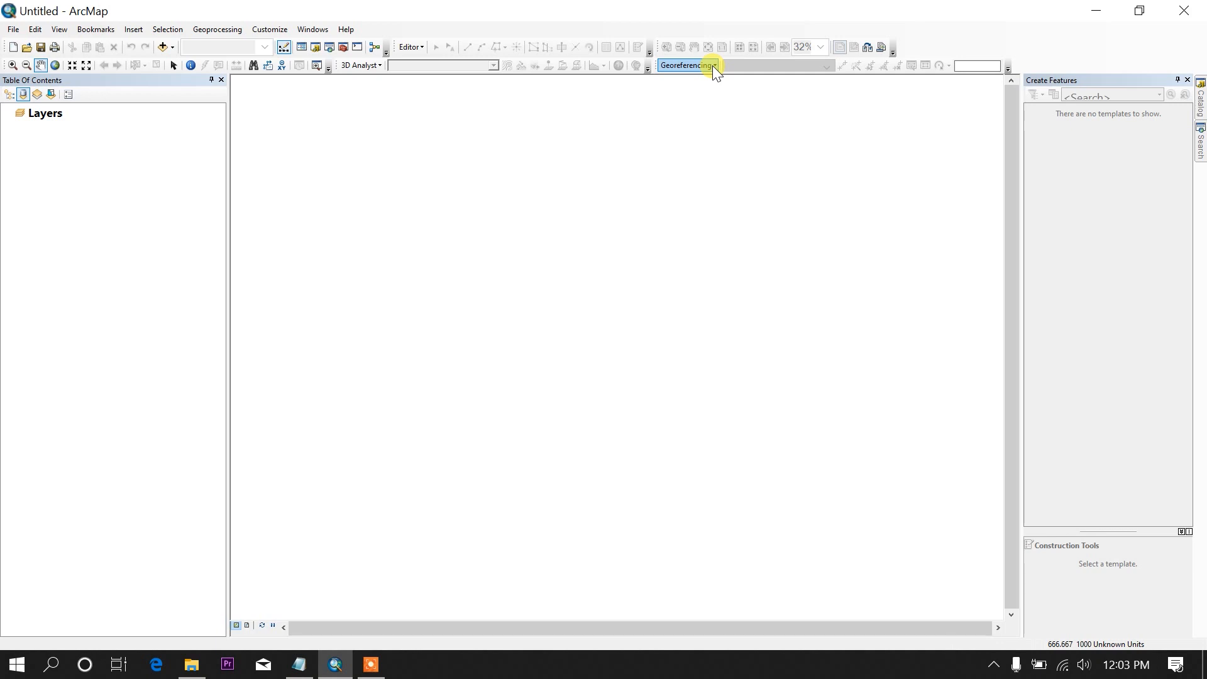
Add "14_Peta geologi skala 100.000 lembar Salatiga1.jpg" from the DATA GEOLOGI REGIONAL folder to the map and accept the missing spatial reference
left_click(1199, 101)
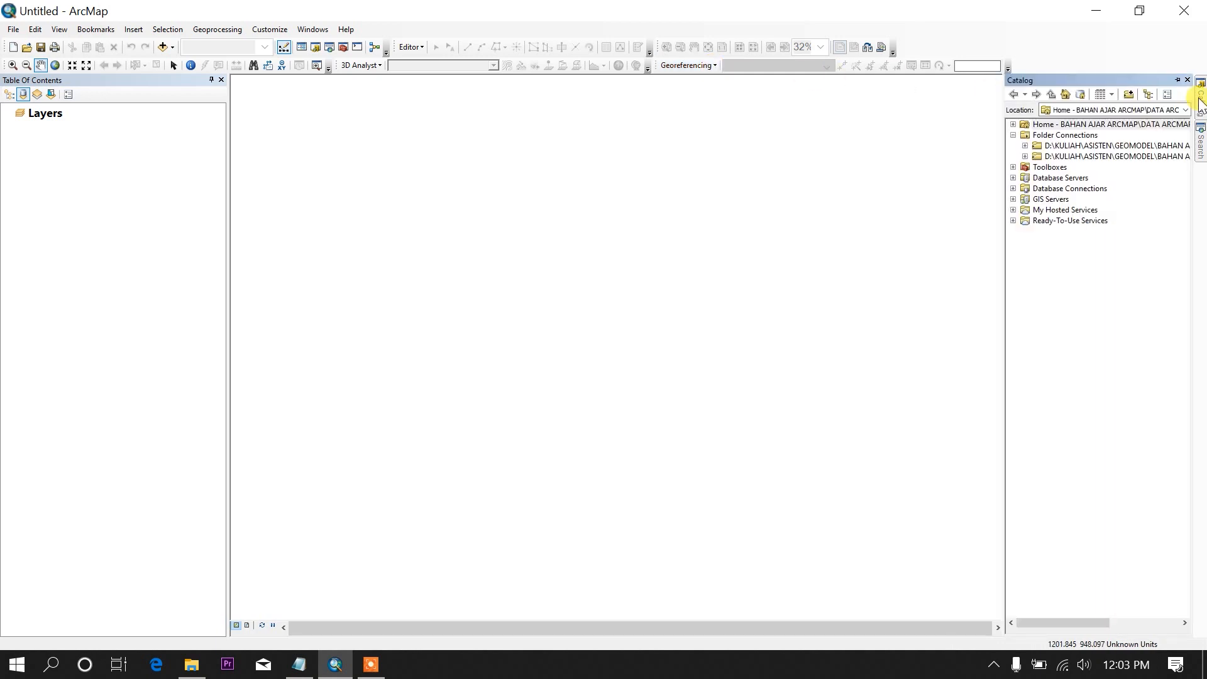
left_click(1025, 146)
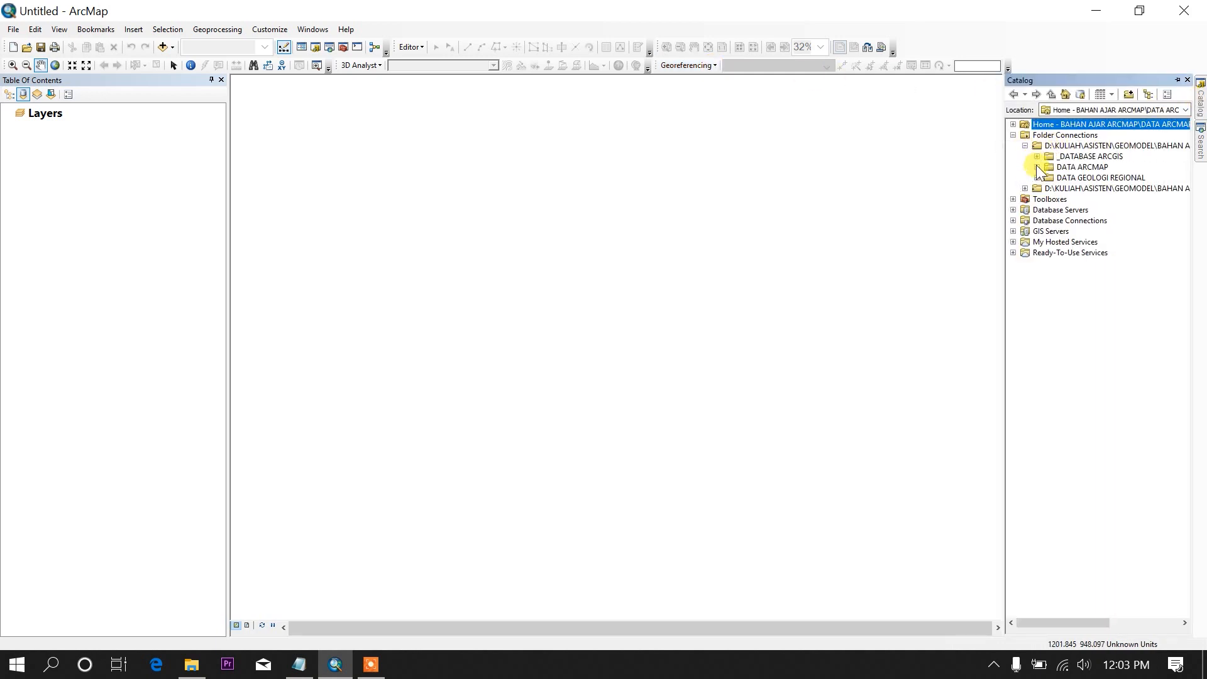
left_click(1037, 178)
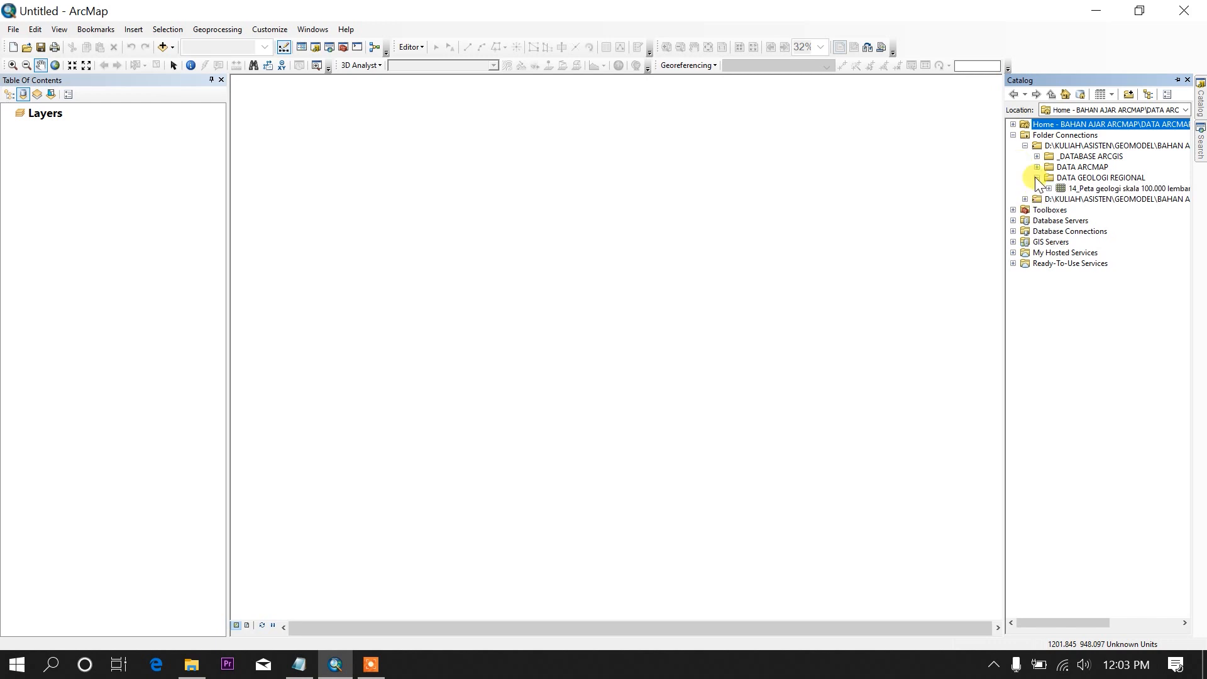
left_click(1099, 189)
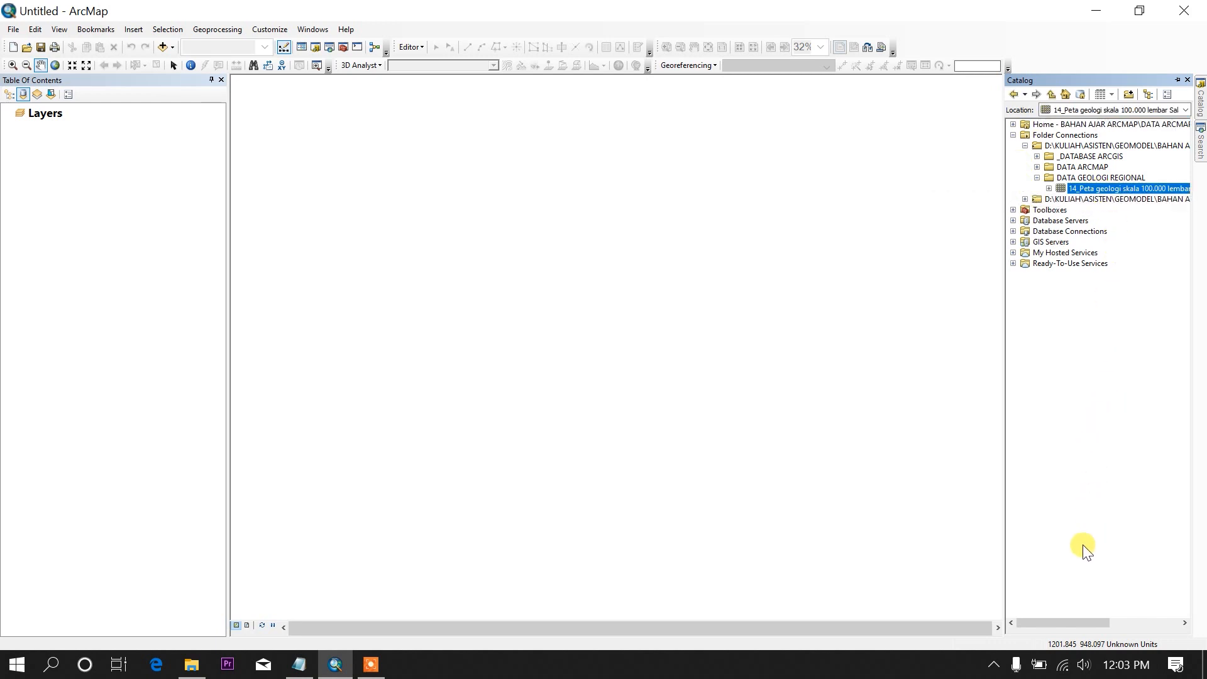
left_click_drag(1087, 621, 1101, 622)
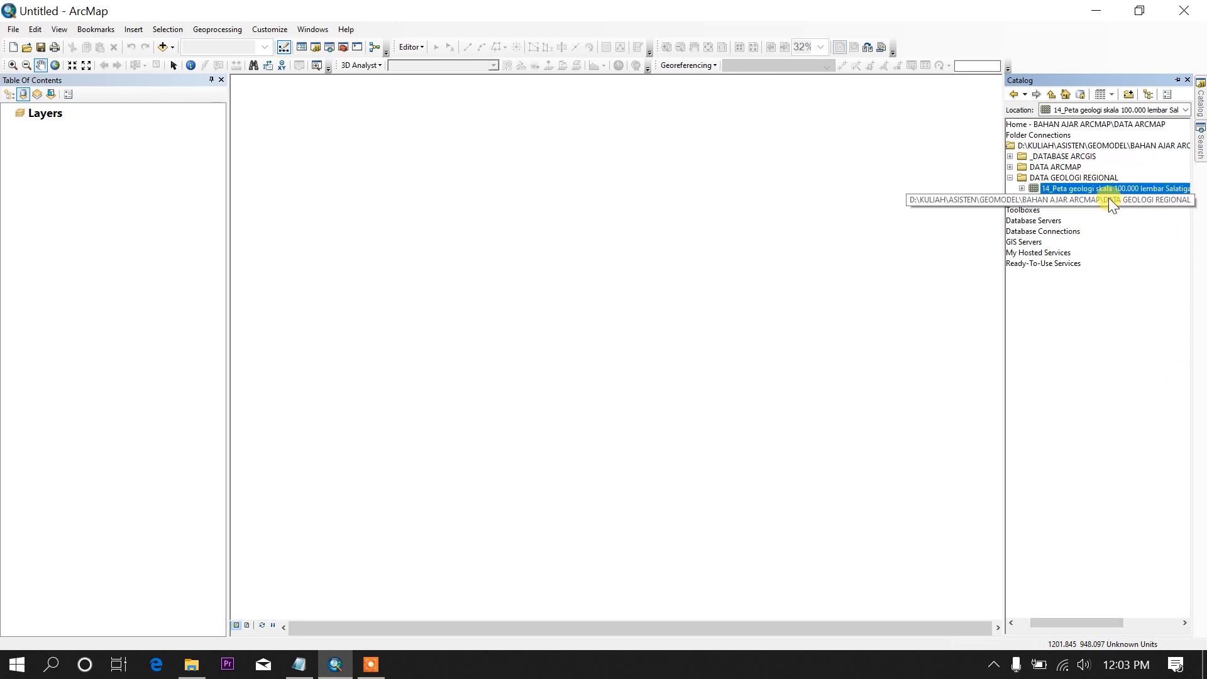
left_click(1139, 188)
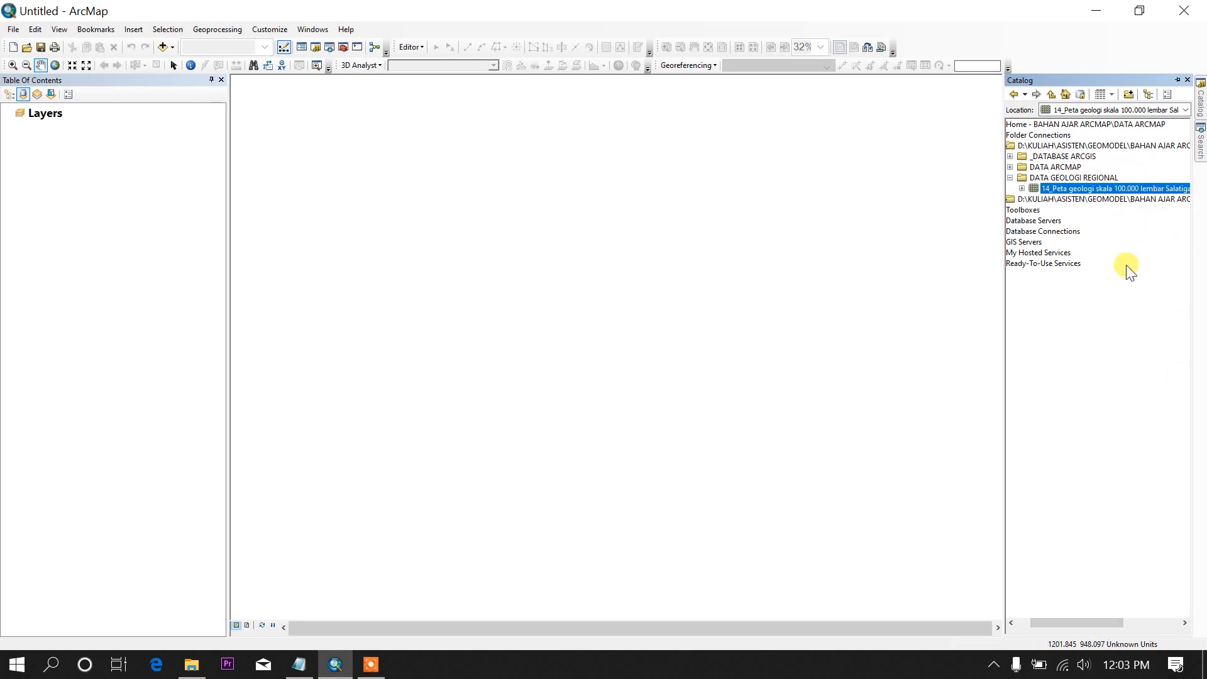
left_click_drag(1091, 620, 1110, 622)
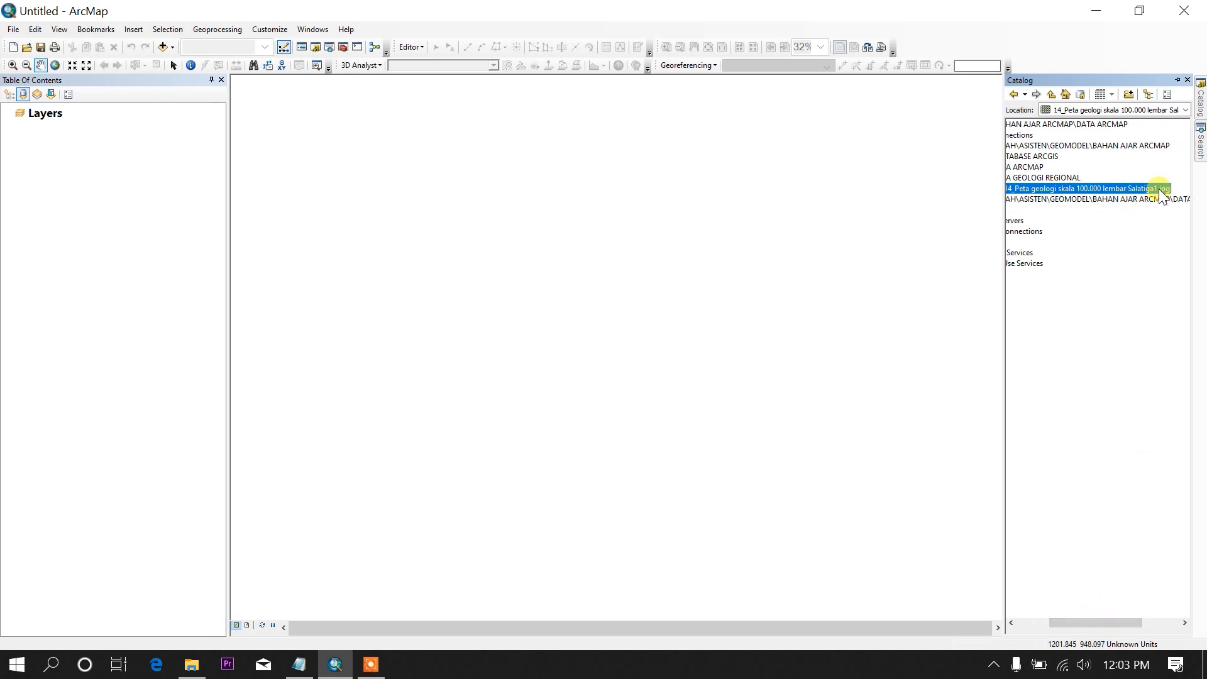
mouse_move(1158, 194)
left_mouse_down()
mouse_move(1153, 183)
mouse_move(631, 257)
left_mouse_up()
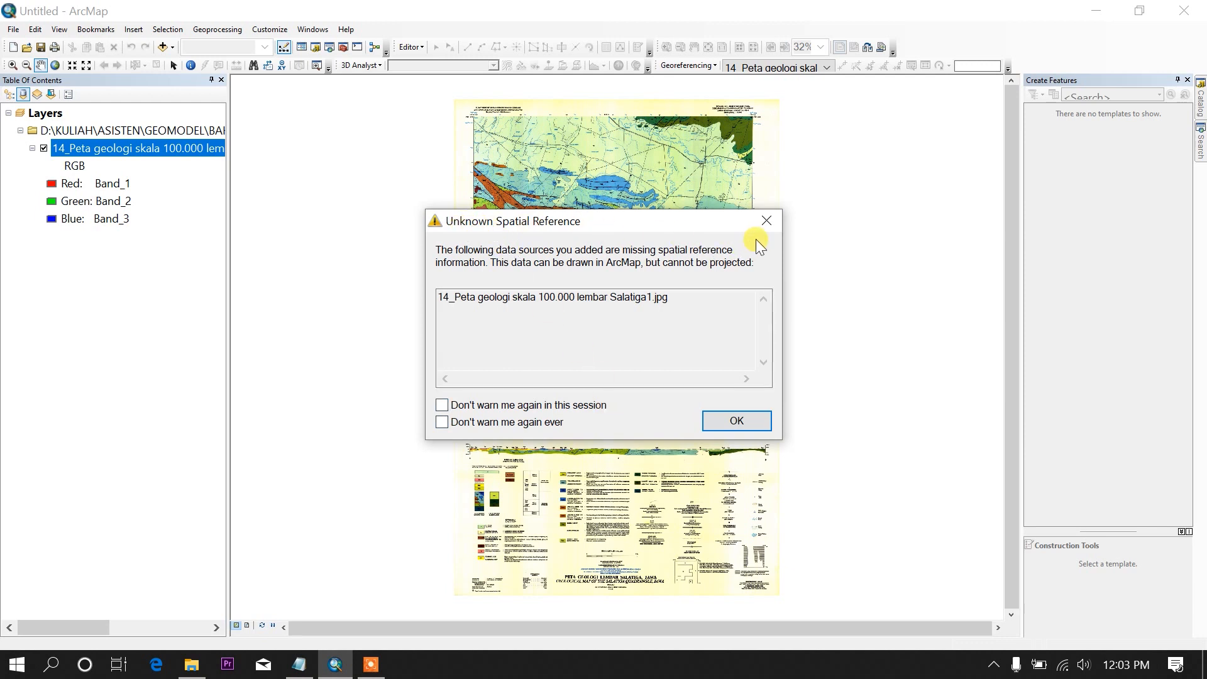
left_click(734, 419)
Examine the coordinate labels at the geological map's upper-left corner and the available georeferencing commands
scroll(472, 207, "up", 6)
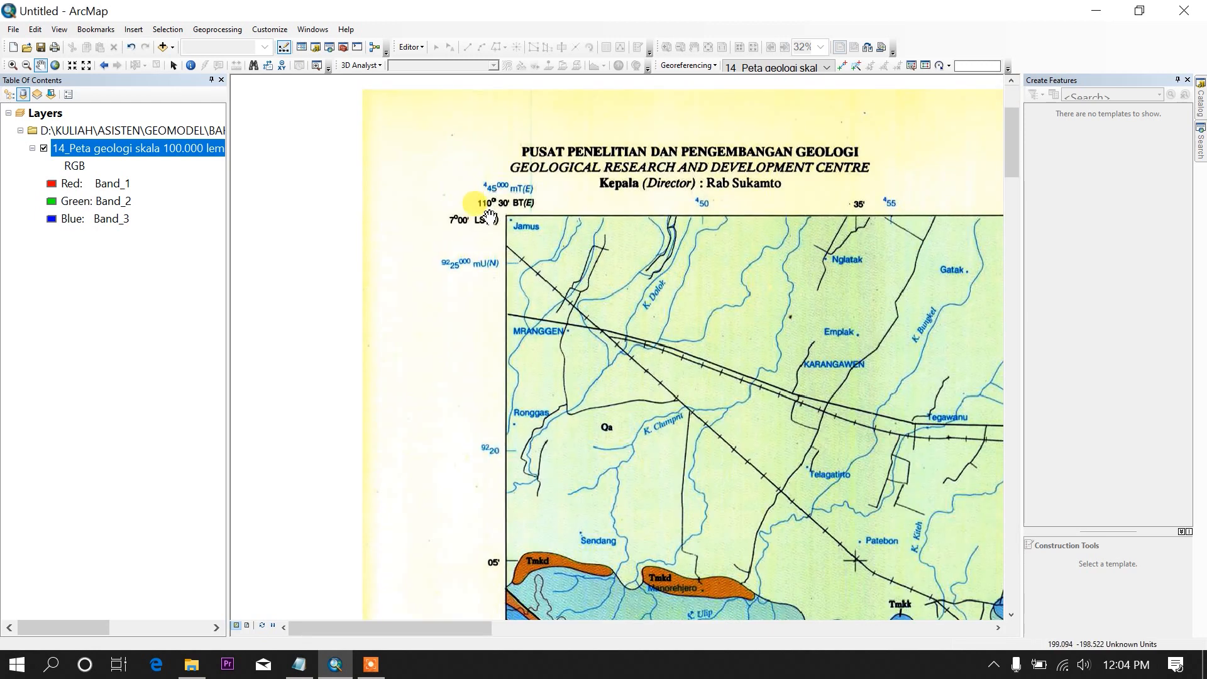
left_click_drag(489, 217, 497, 268)
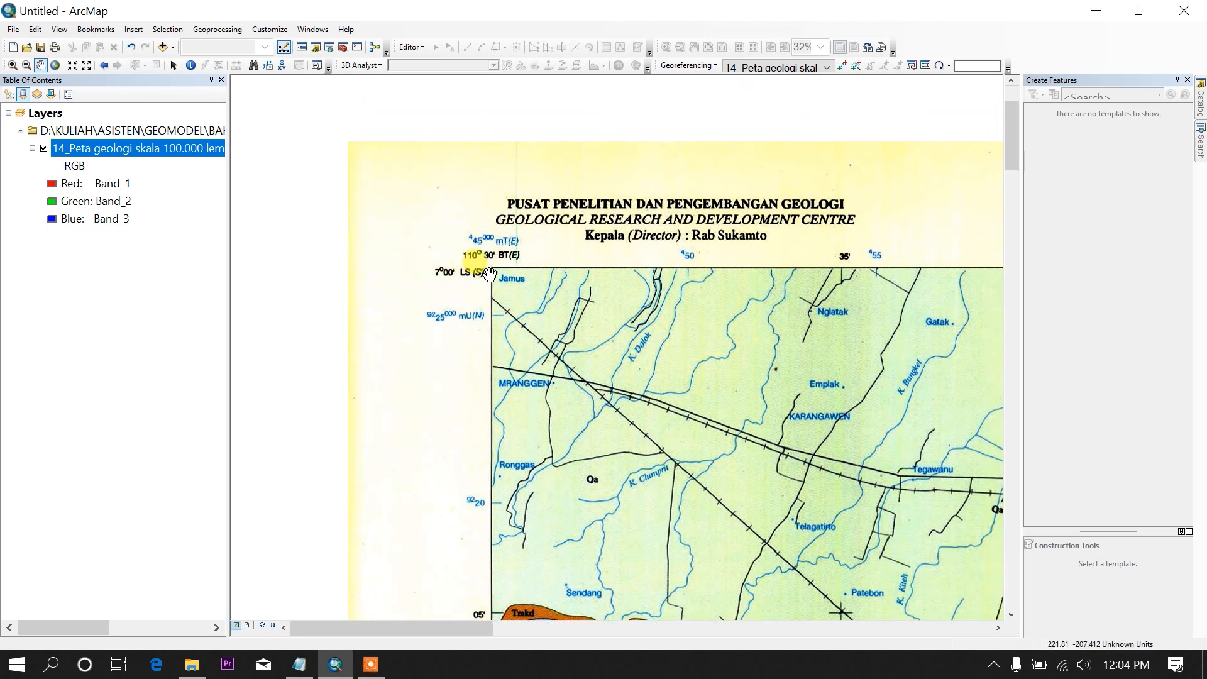
left_click_drag(498, 267, 473, 255)
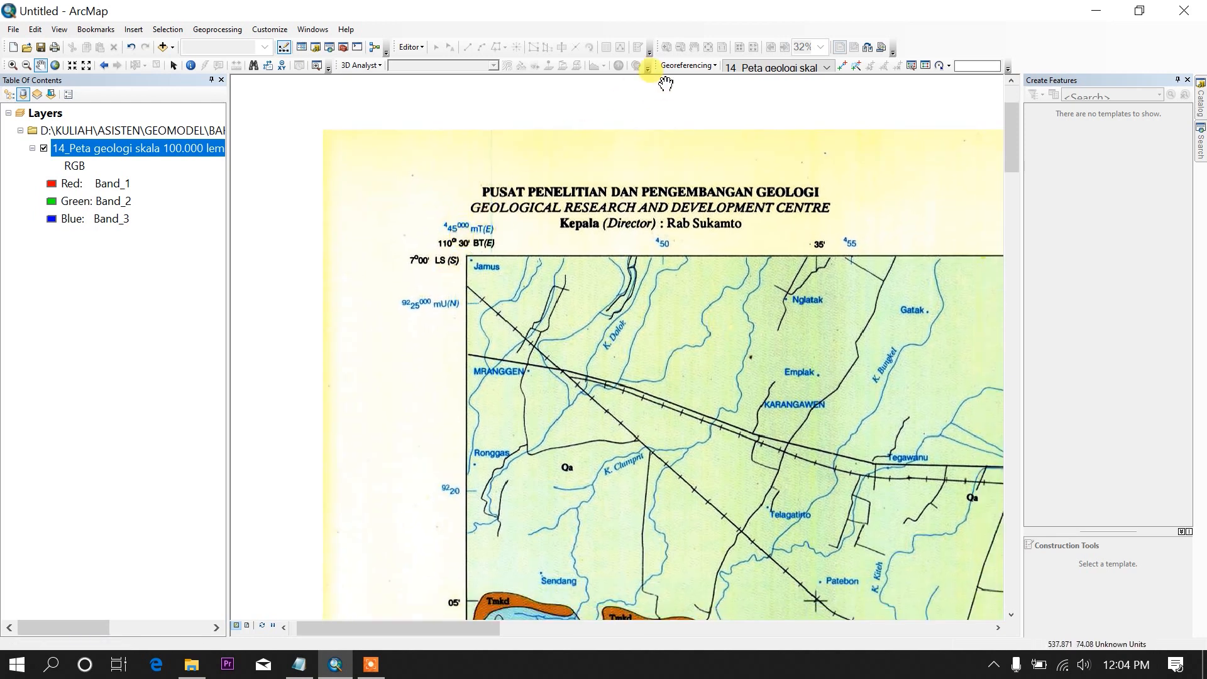
left_click(707, 68)
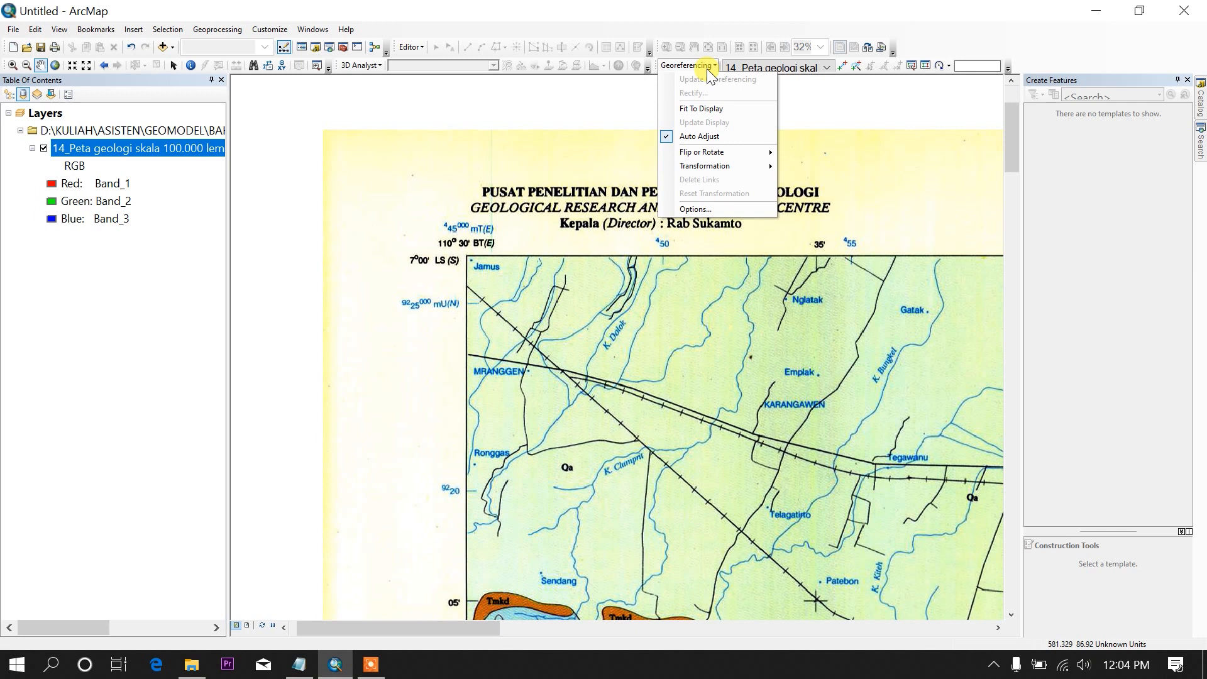
left_click(706, 69)
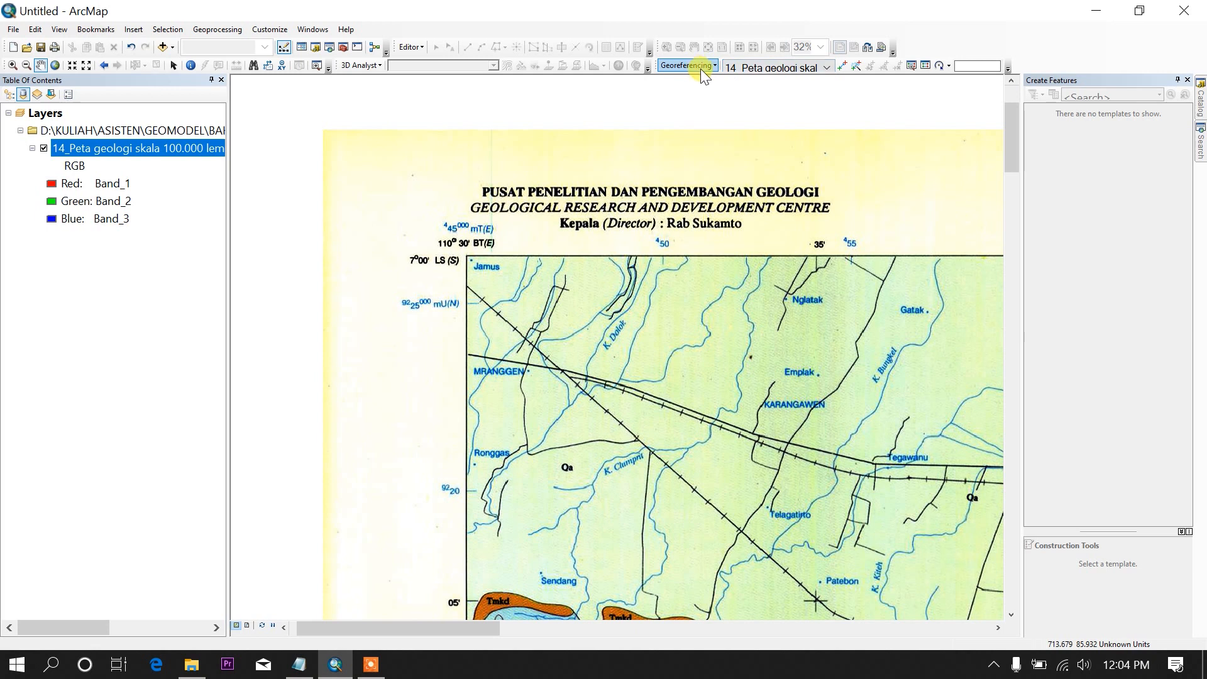
right_click(945, 40)
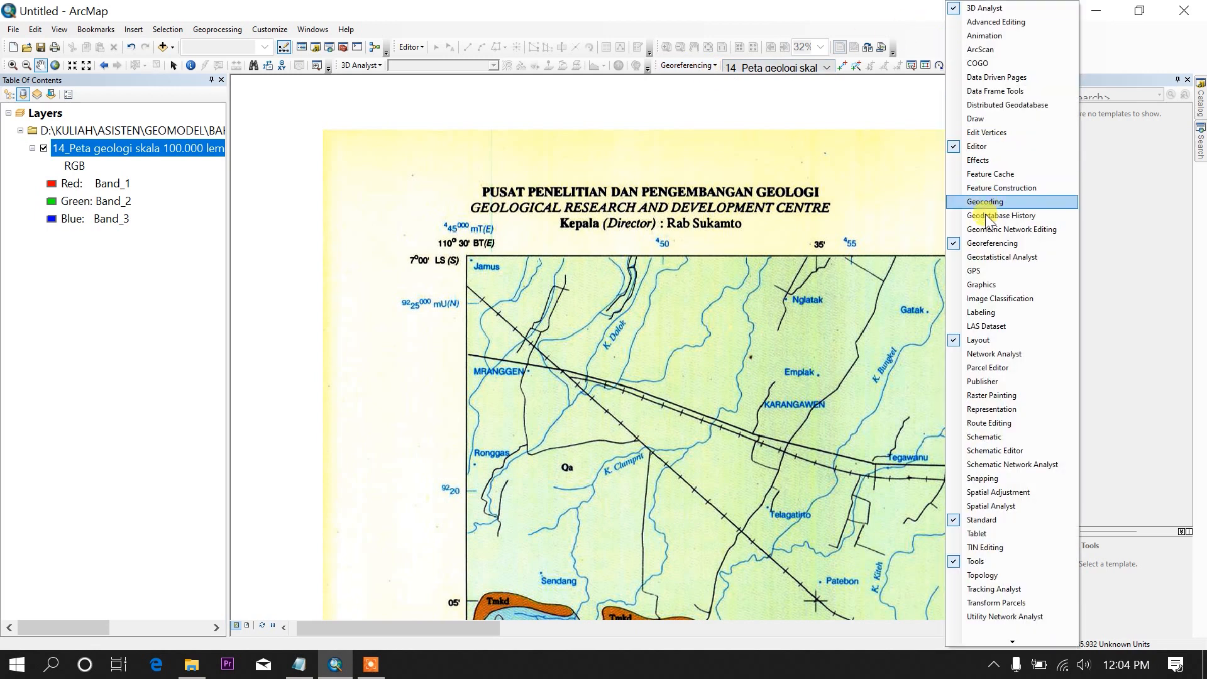
left_click(927, 36)
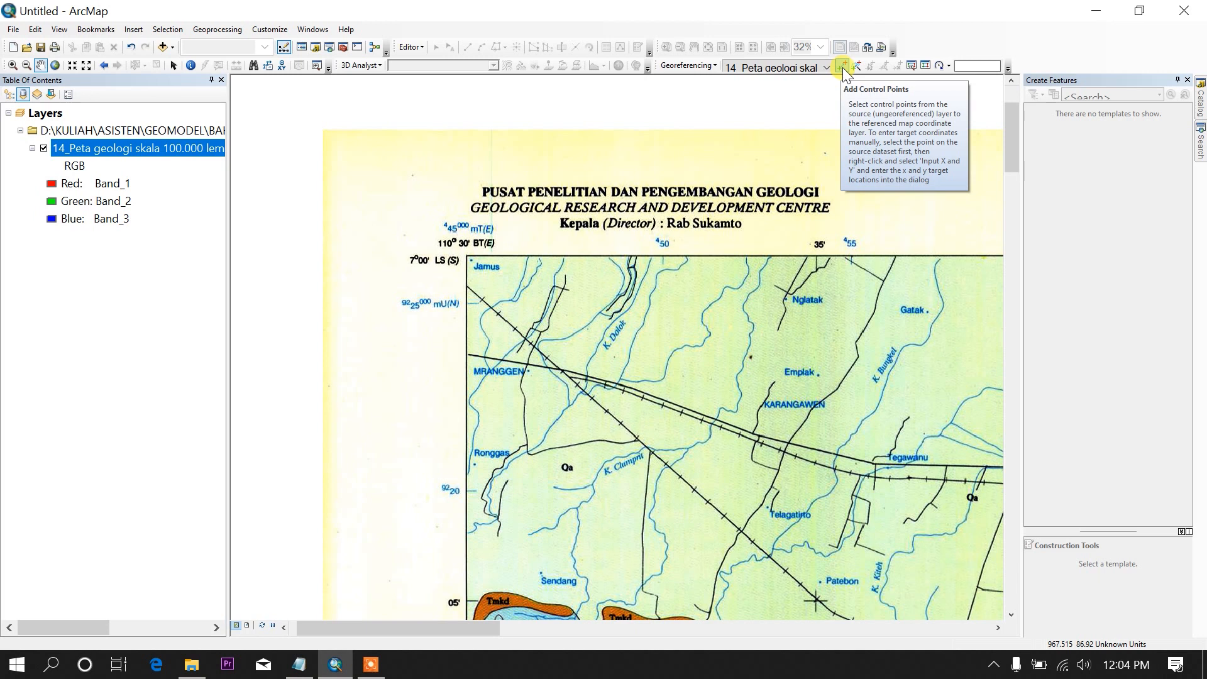
left_click(842, 67)
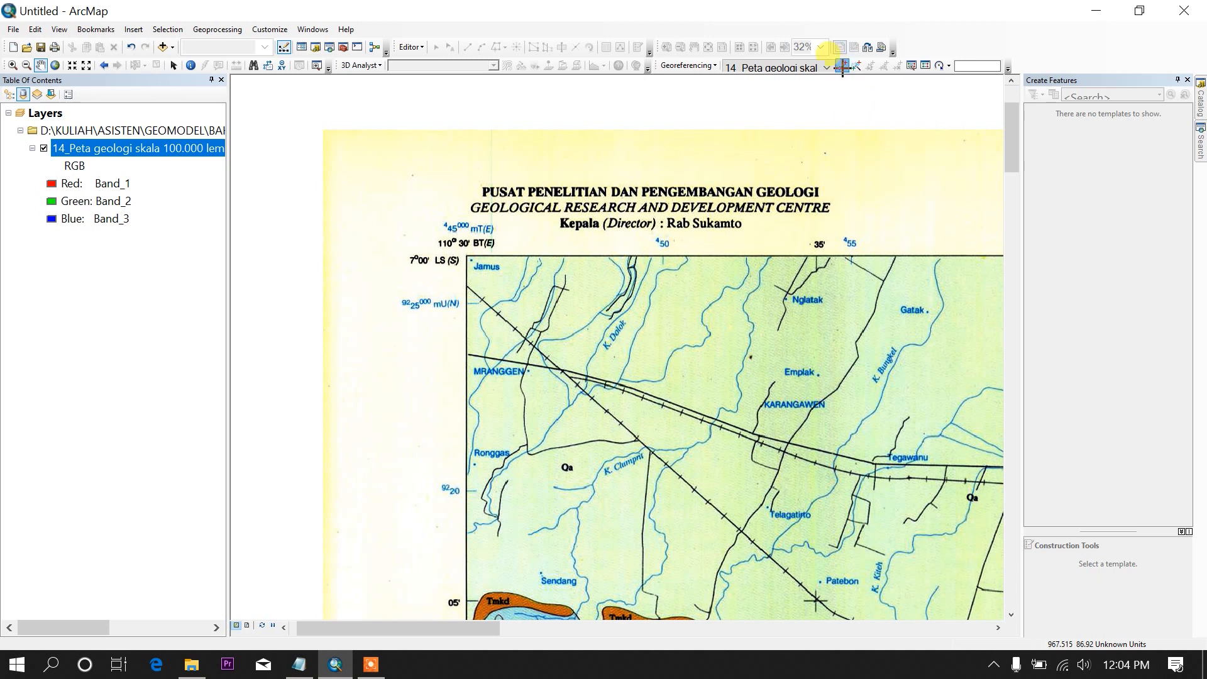
scroll(459, 252, "up", 6)
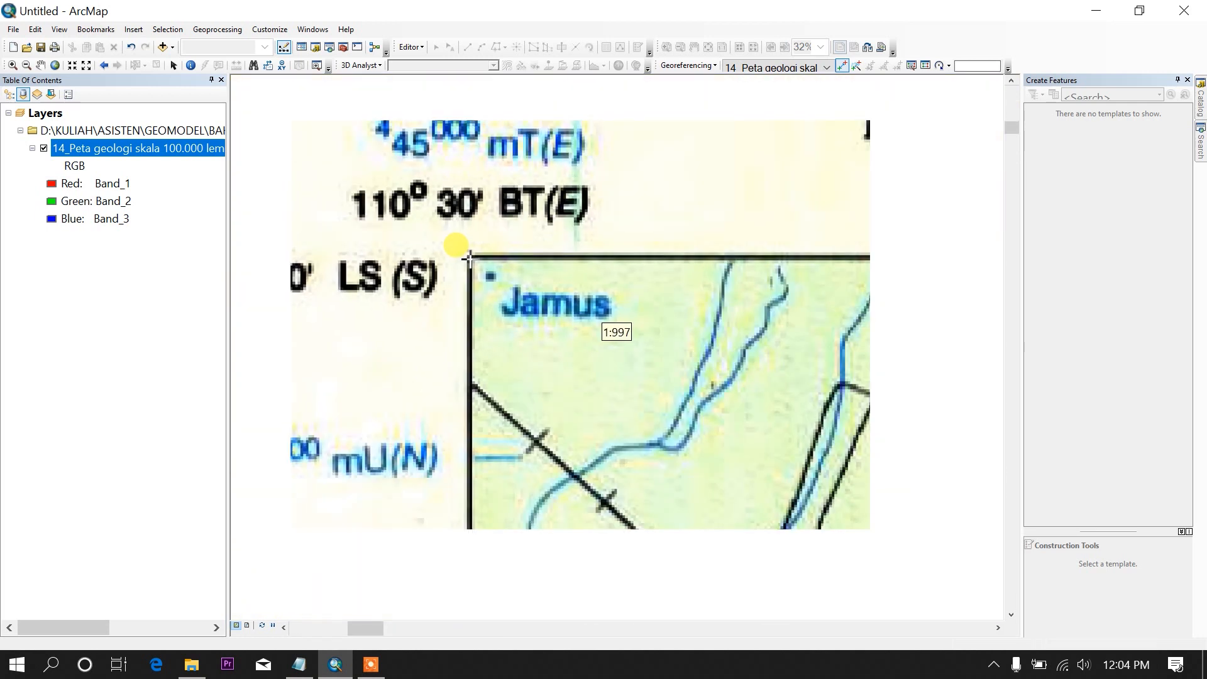
scroll(468, 258, "down", 1)
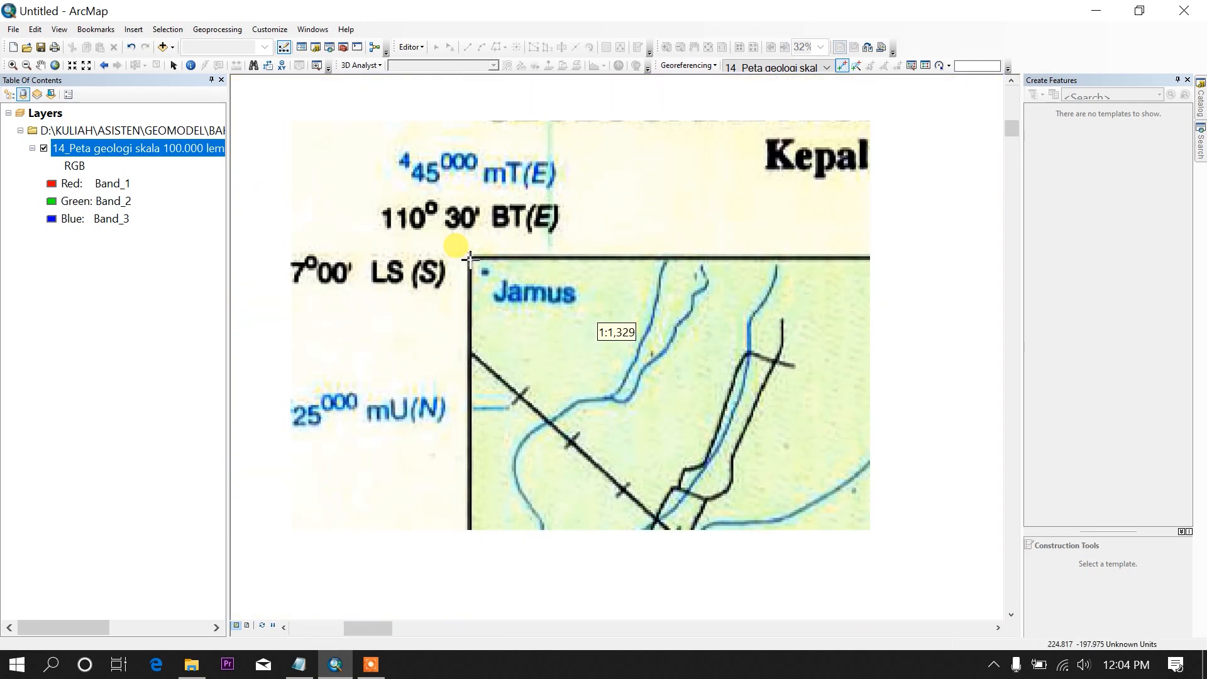
left_click(469, 257)
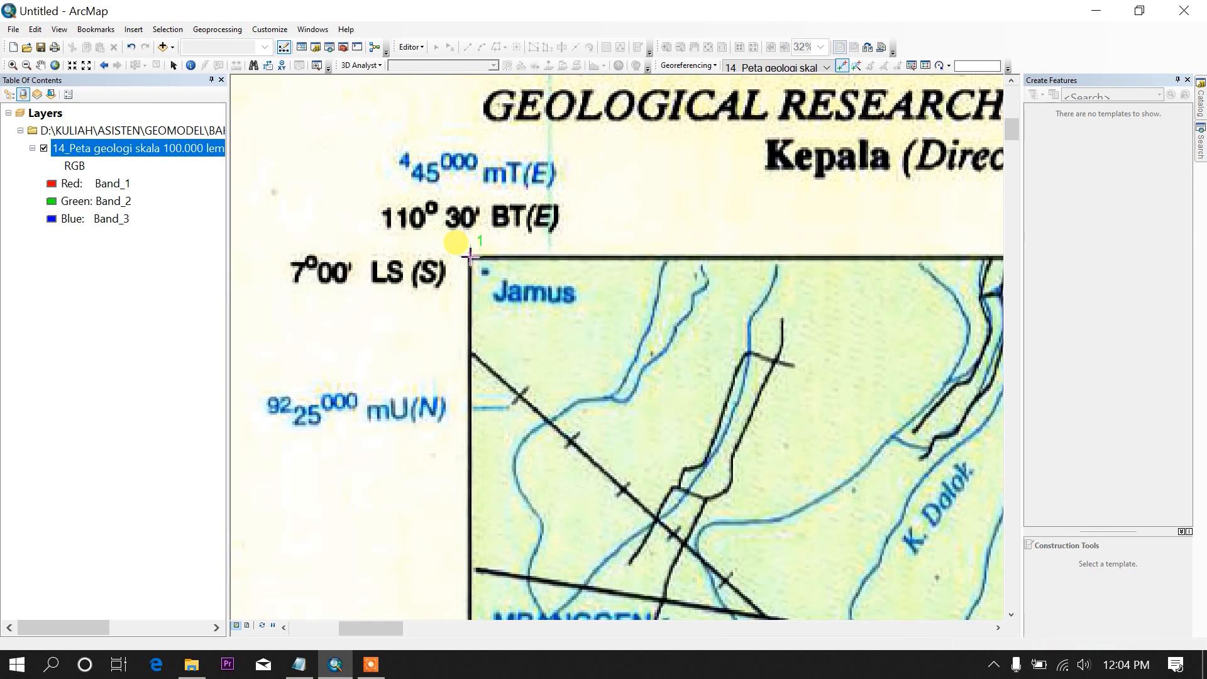
right_click(470, 255)
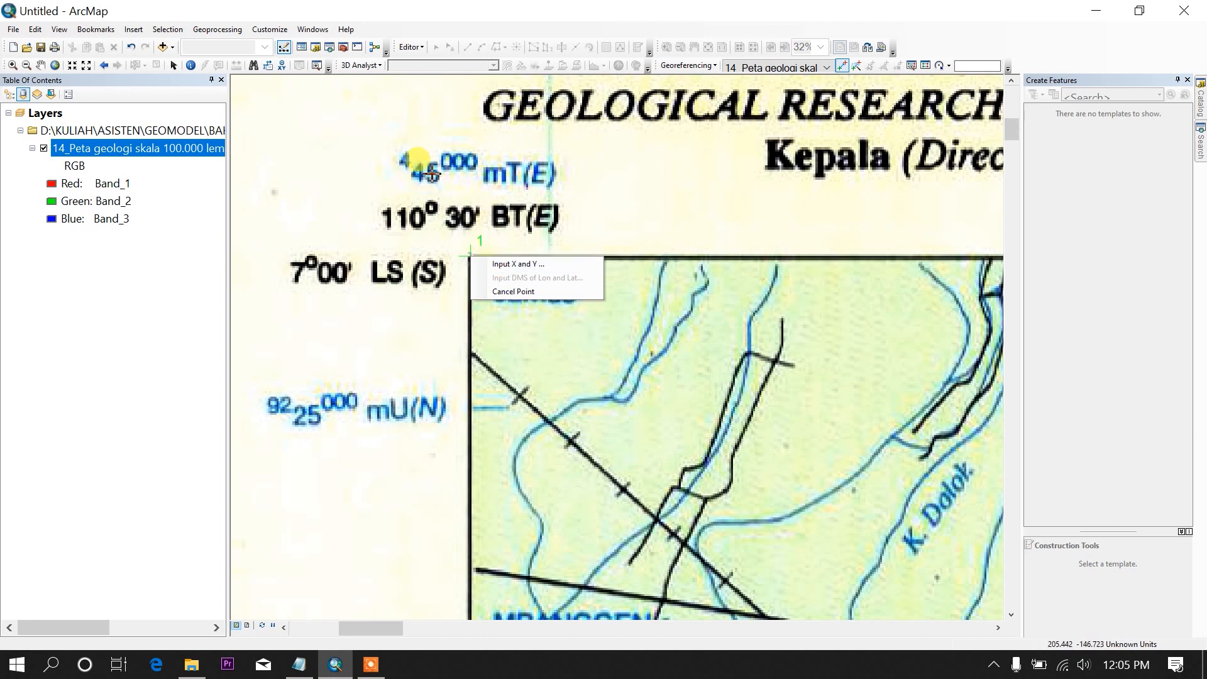
left_click(512, 292)
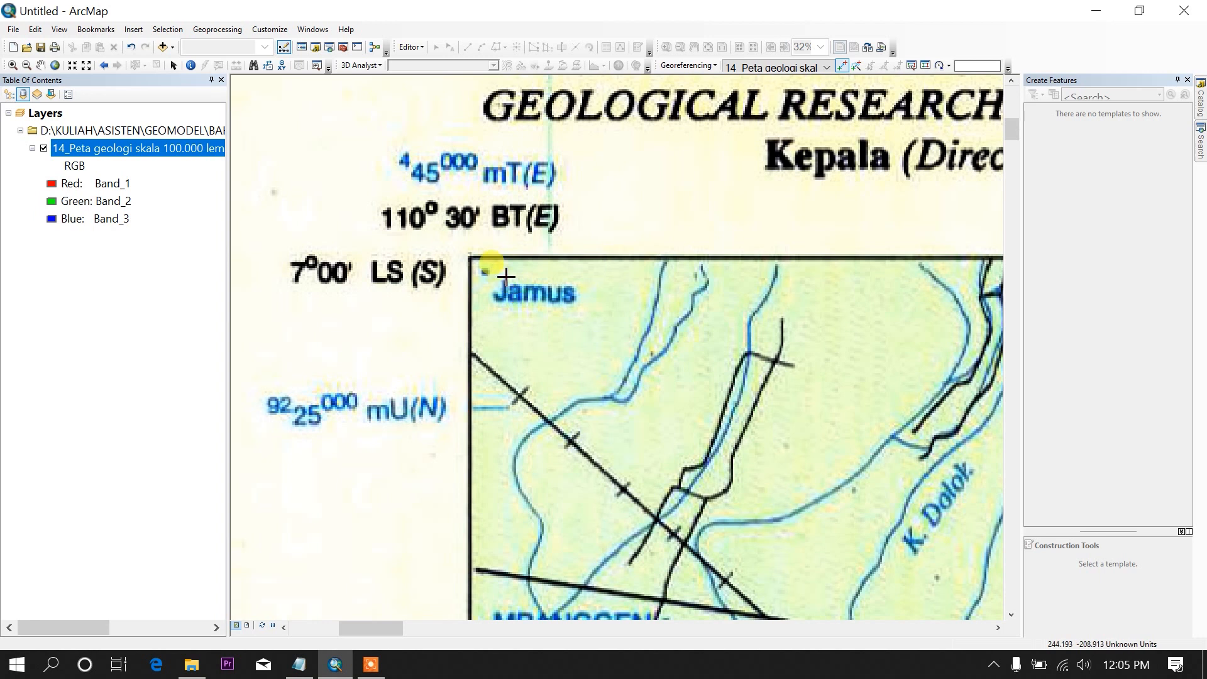
Set the data frame's coordinate system to the projected WGS 1984 UTM Zone 49S
right_click(47, 116)
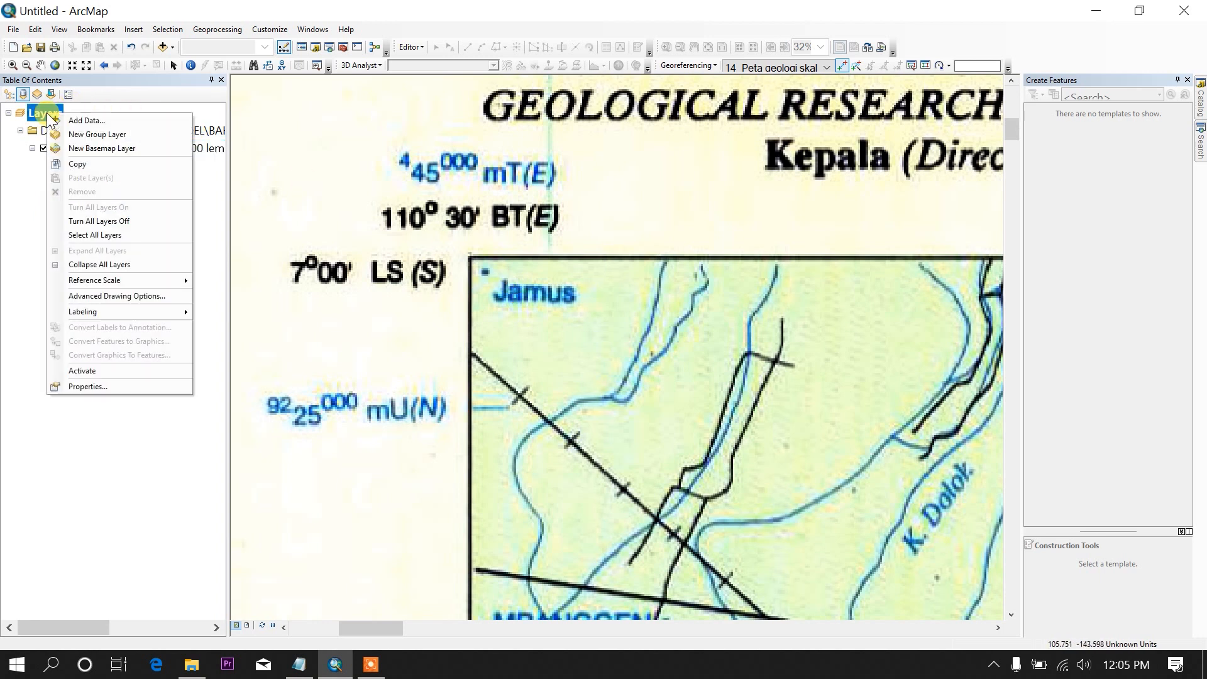
left_click(89, 386)
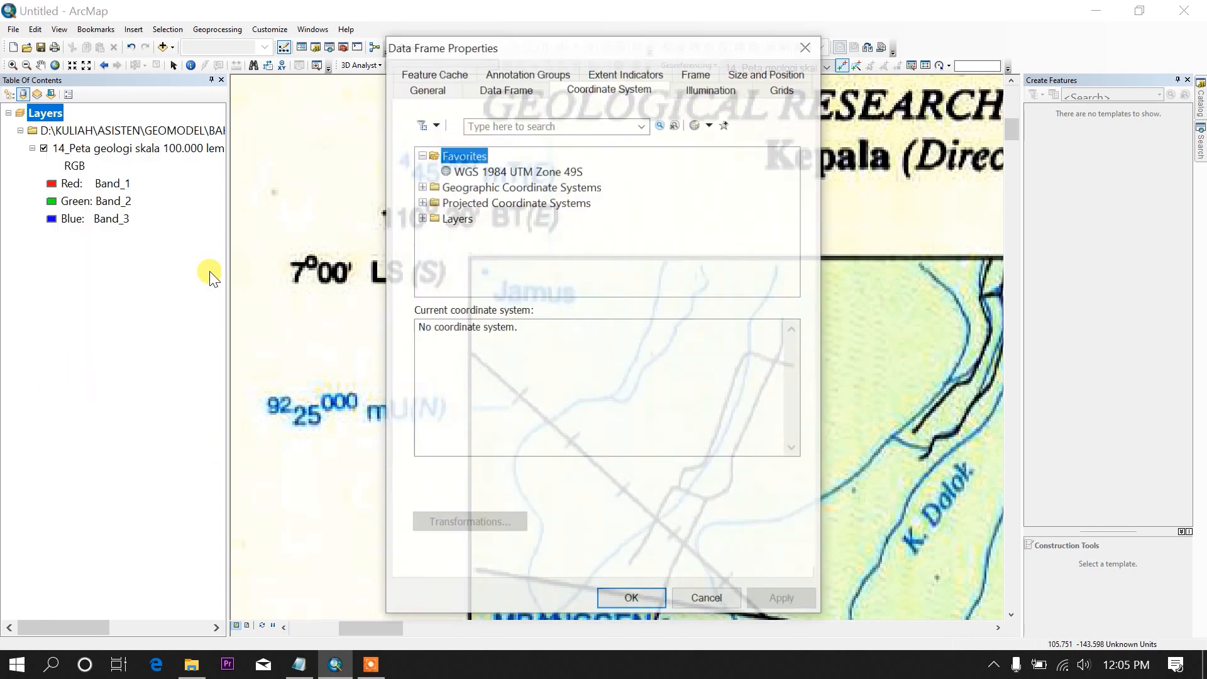
left_click(421, 202)
scroll(448, 239, "down", 1)
left_click(433, 234)
scroll(450, 244, "down", 4)
left_click(445, 233)
scroll(458, 232, "down", 1)
left_click(457, 232)
scroll(460, 226, "down", 8)
scroll(461, 225, "down", 8)
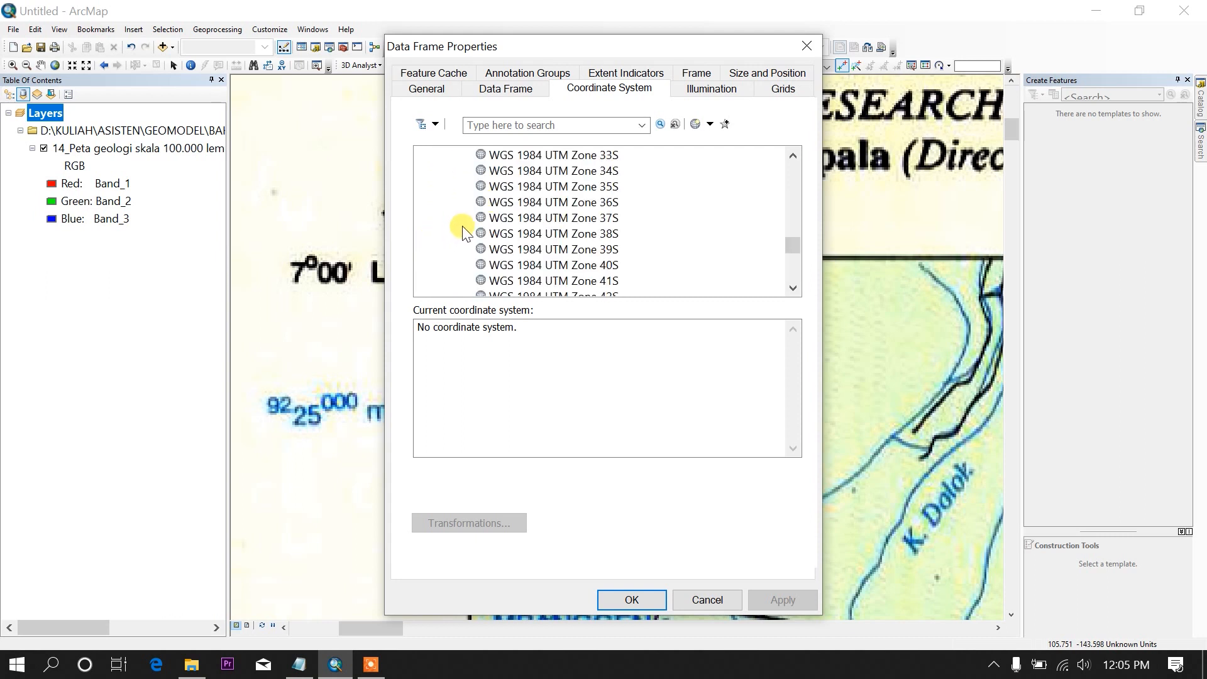
scroll(499, 217, "up", 2)
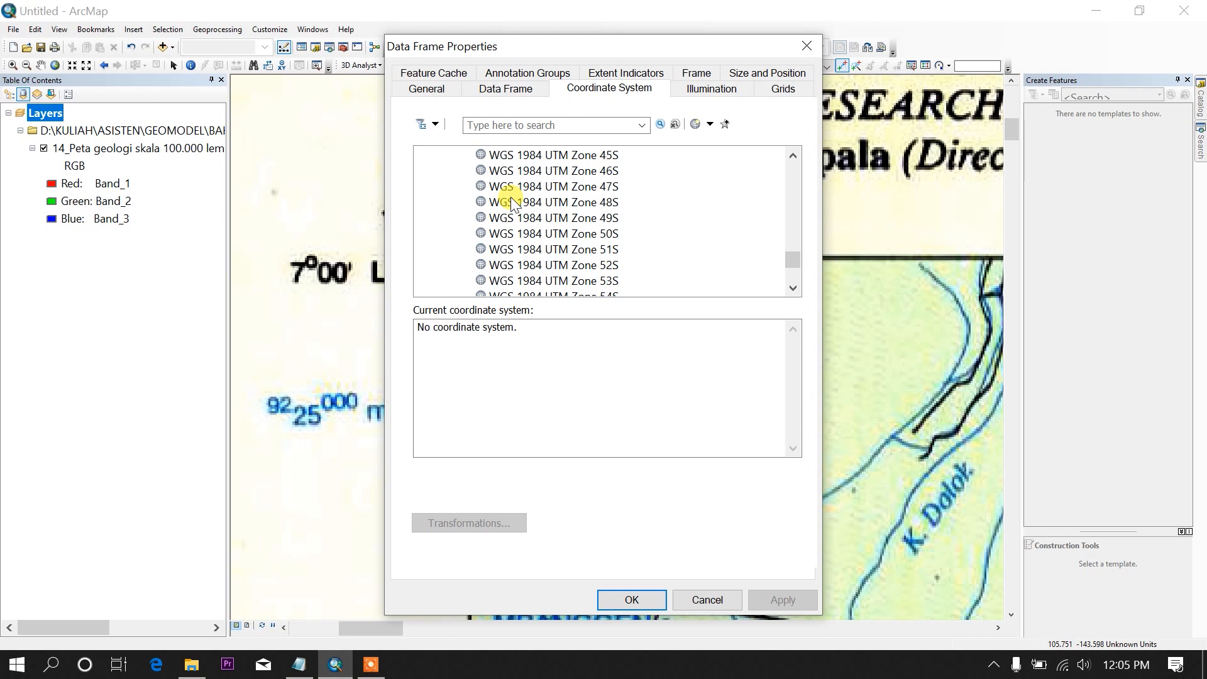
left_click(566, 217)
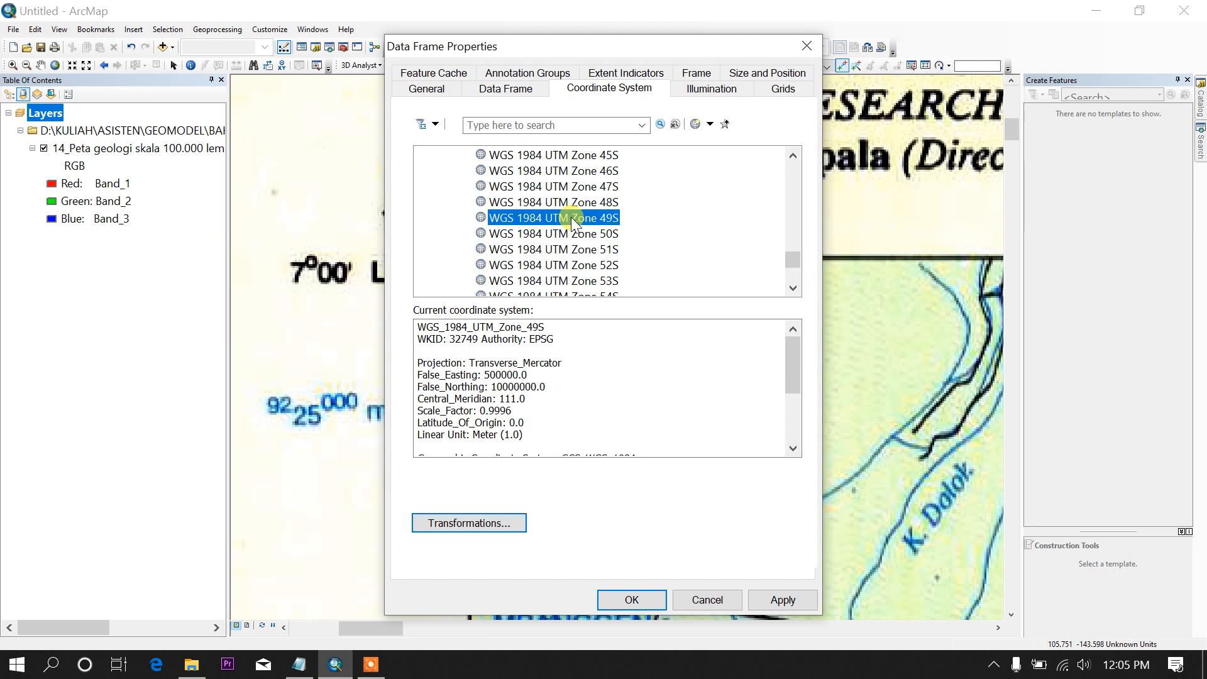
right_click(570, 217)
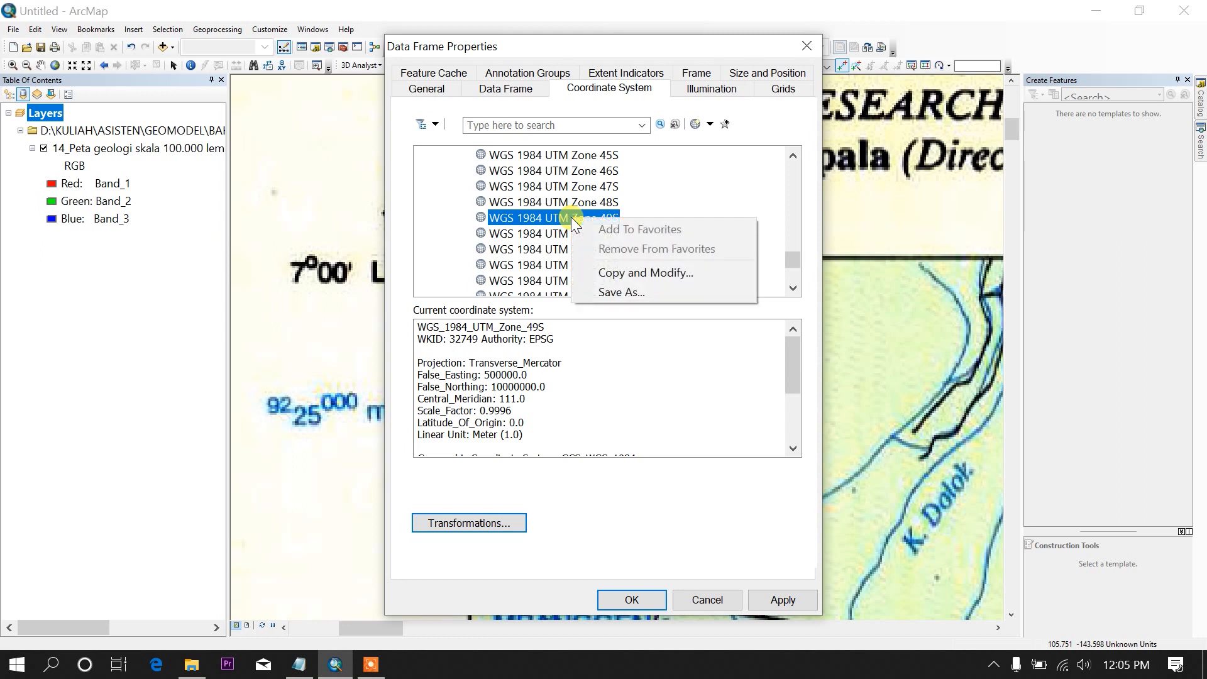
key("Escape")
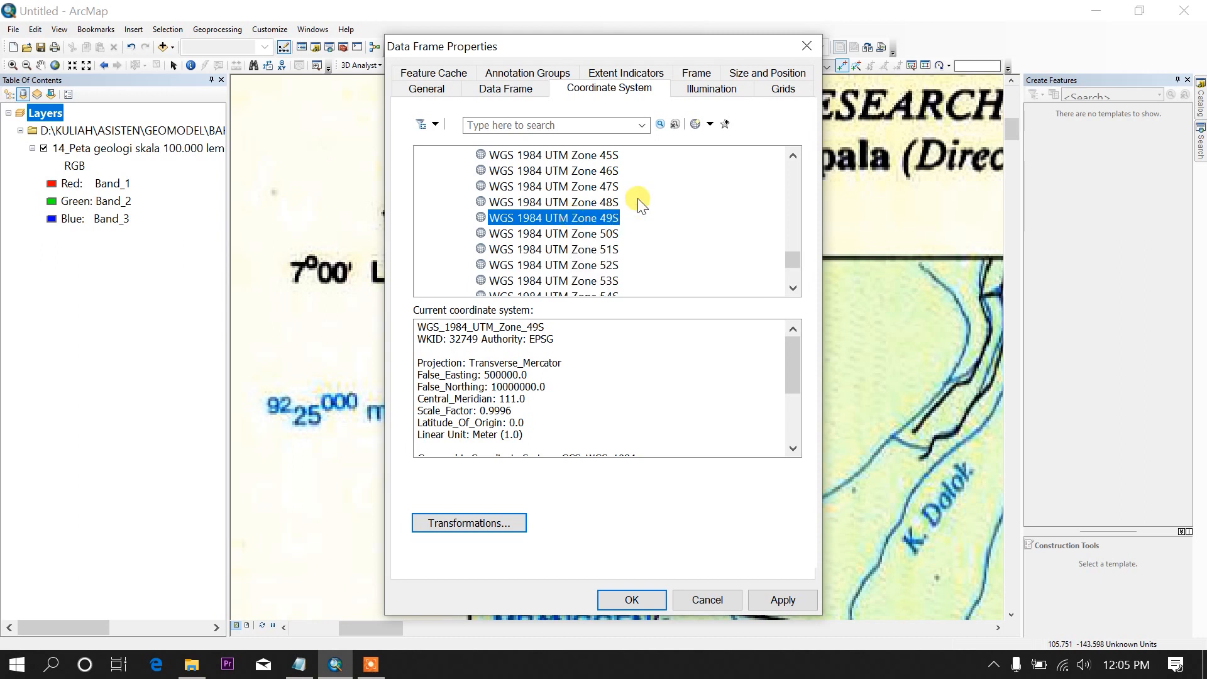
left_click(625, 600)
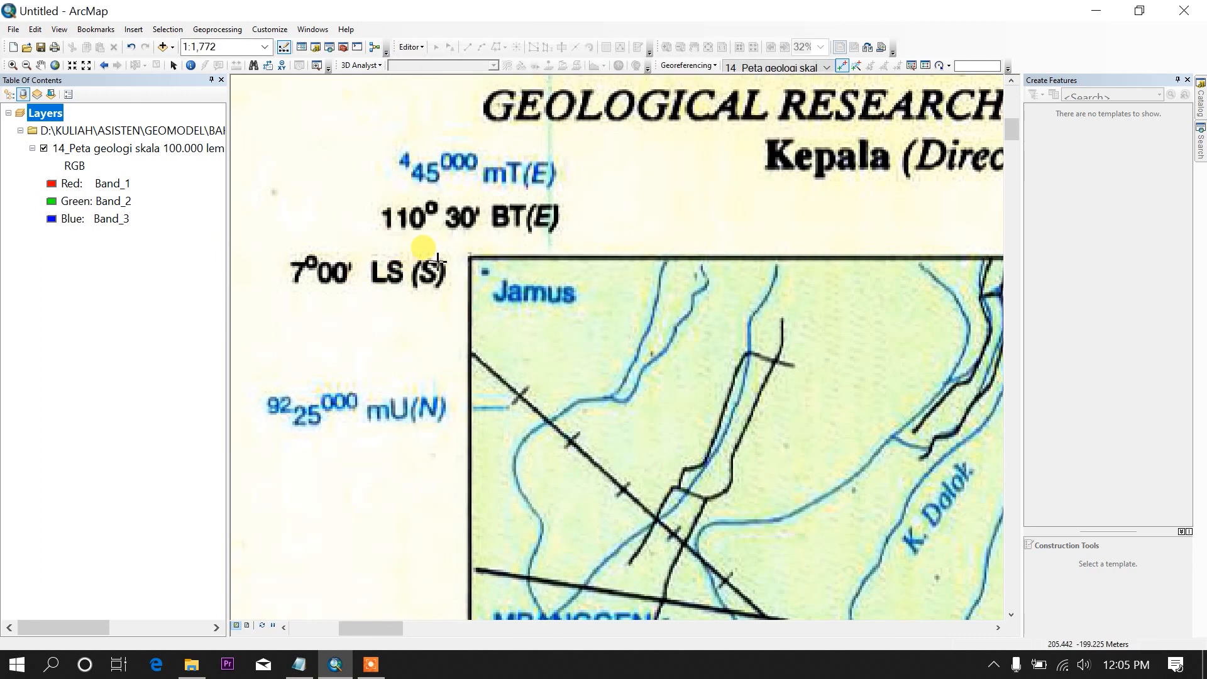
Add the first control point at the geological map frame's upper-left corner with X 445000 and Y 9225000
right_click(469, 254)
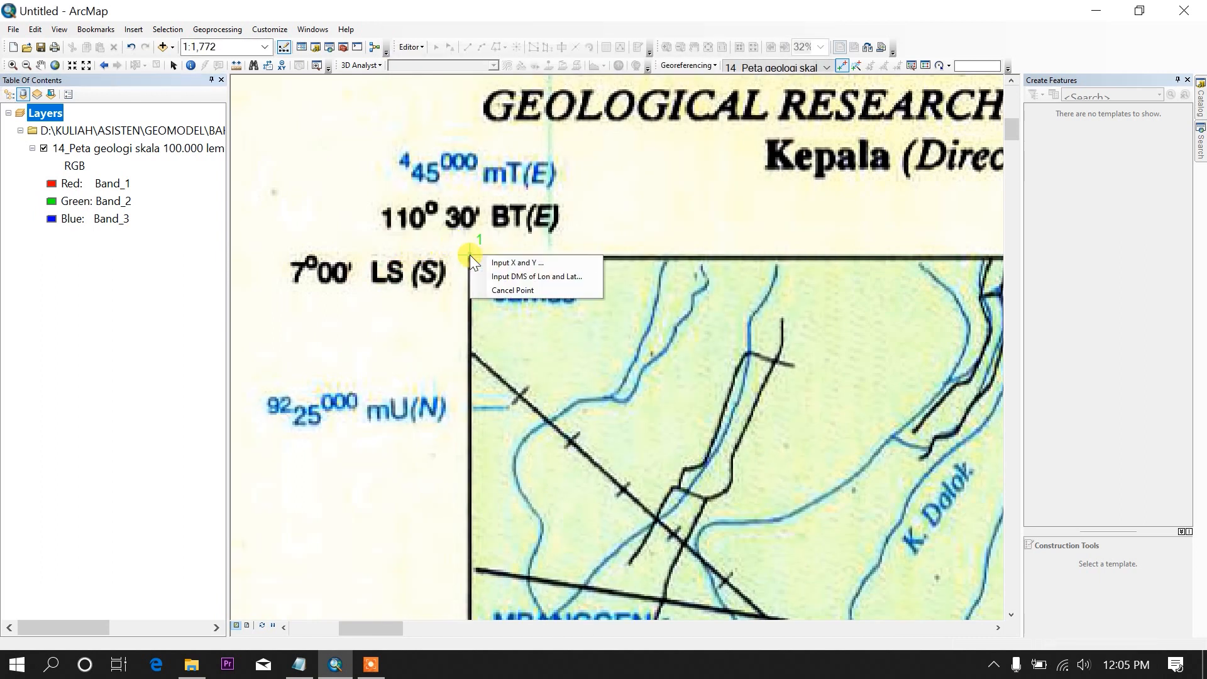
left_click(503, 264)
left_click_drag(531, 275, 634, 259)
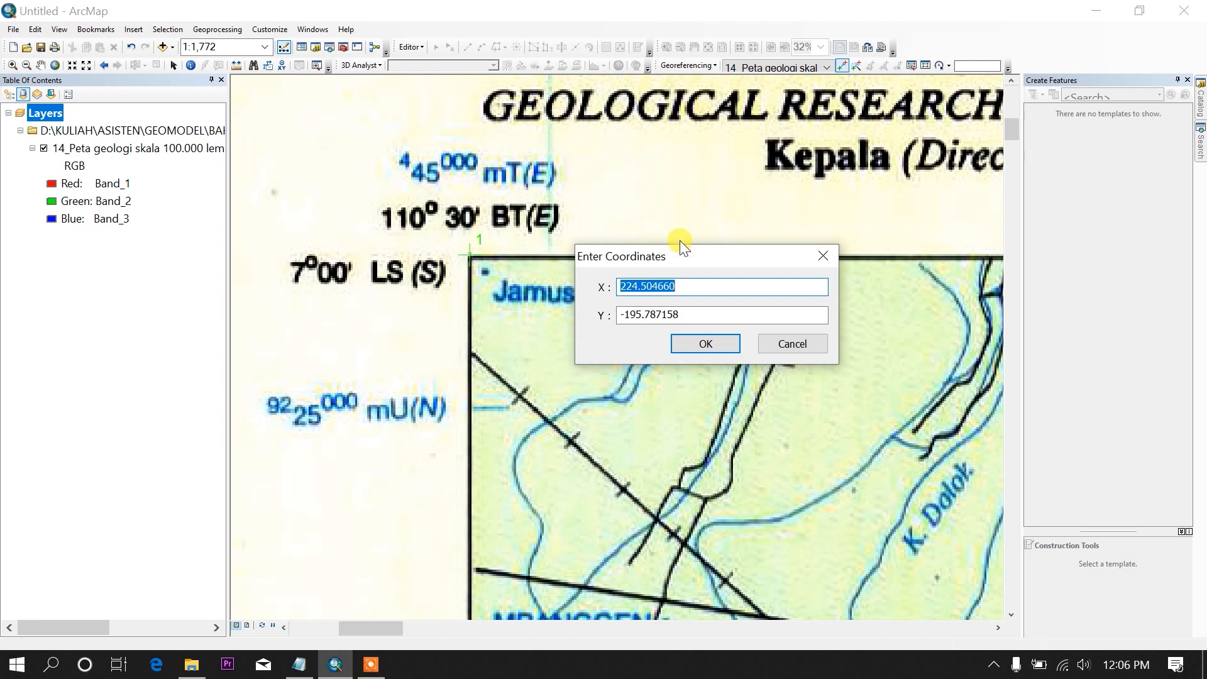
type("445000")
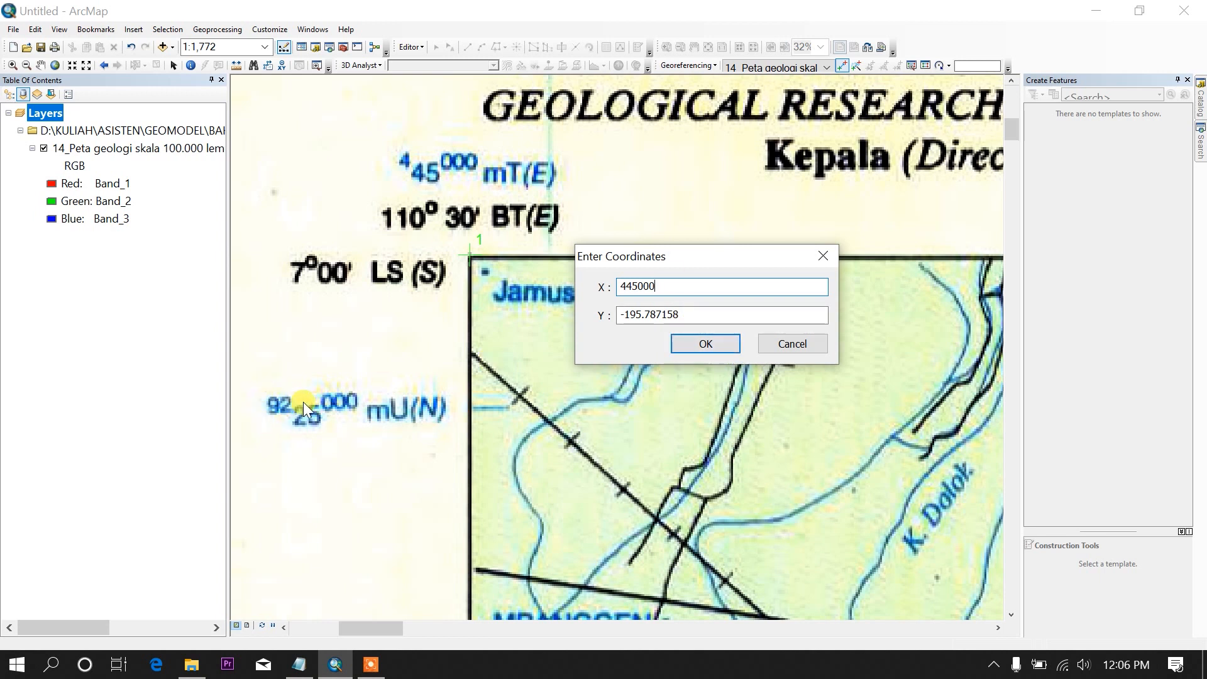
left_click_drag(687, 315, 571, 315)
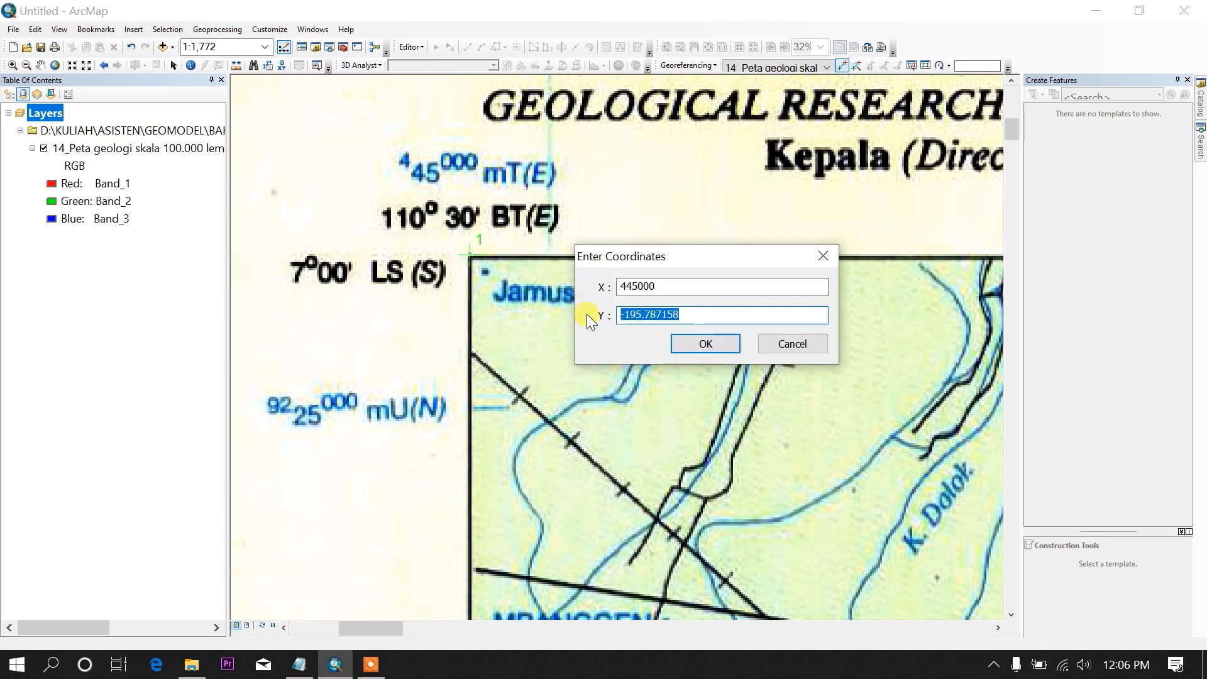
type("9225000")
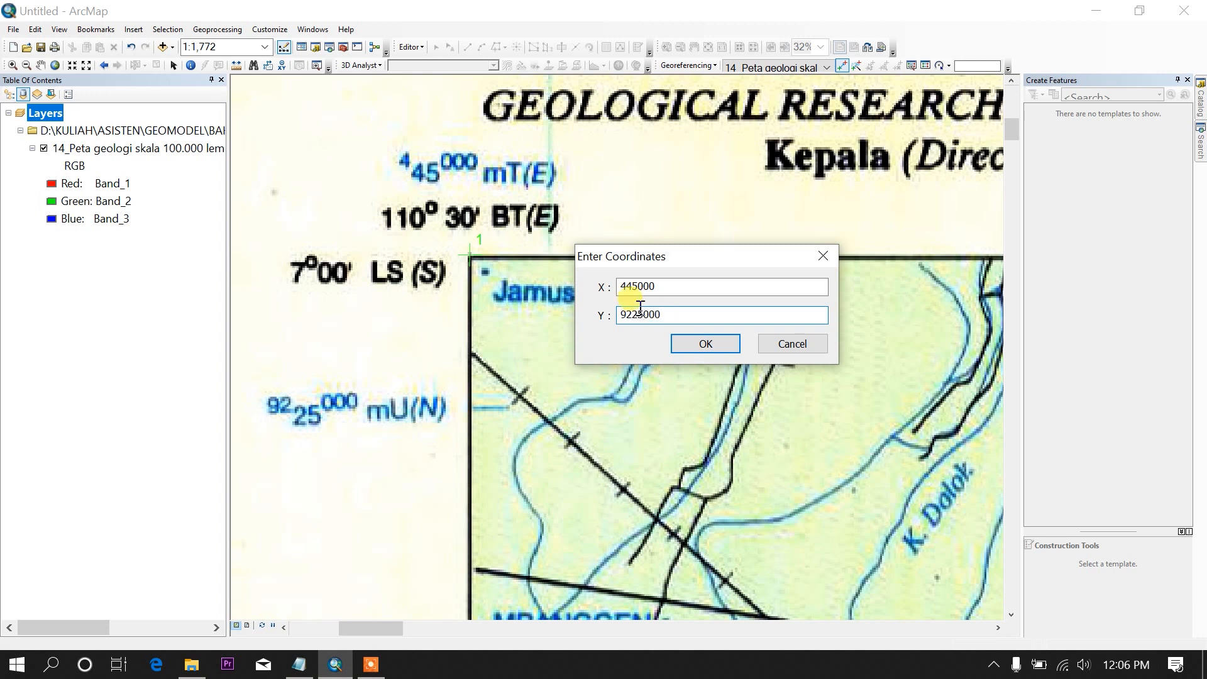
left_click(698, 343)
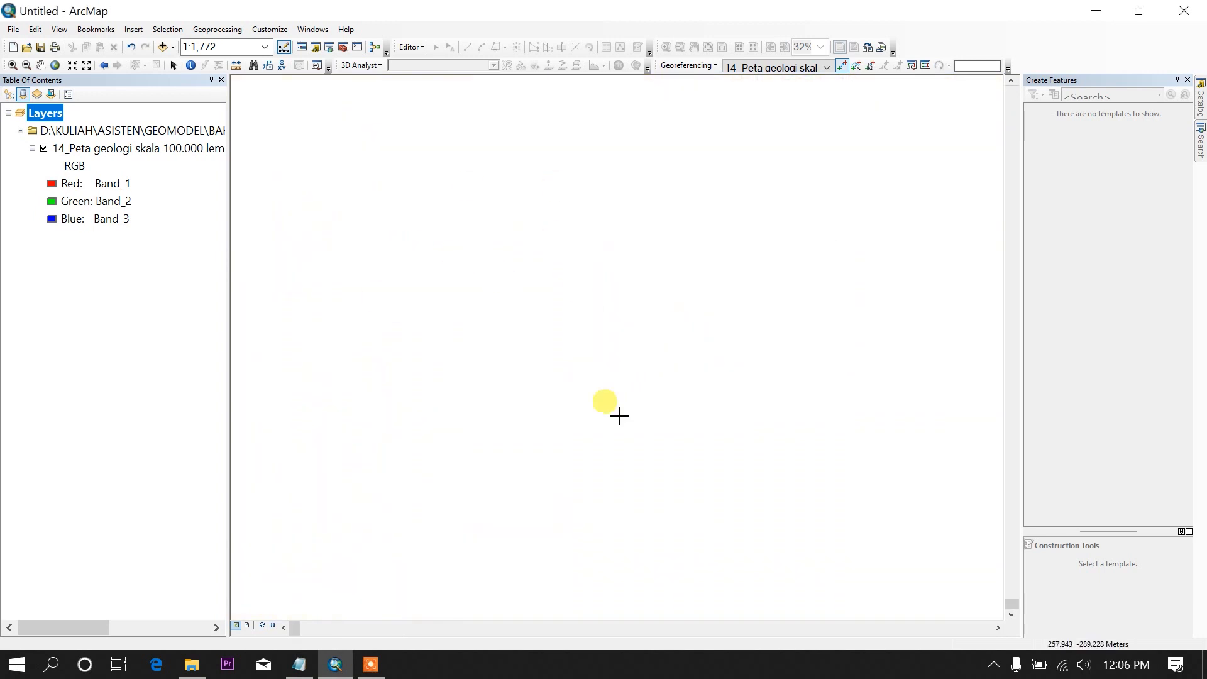
Zoom to the geological map layer and check the coordinates at its upper-left frame corner
right_click(77, 147)
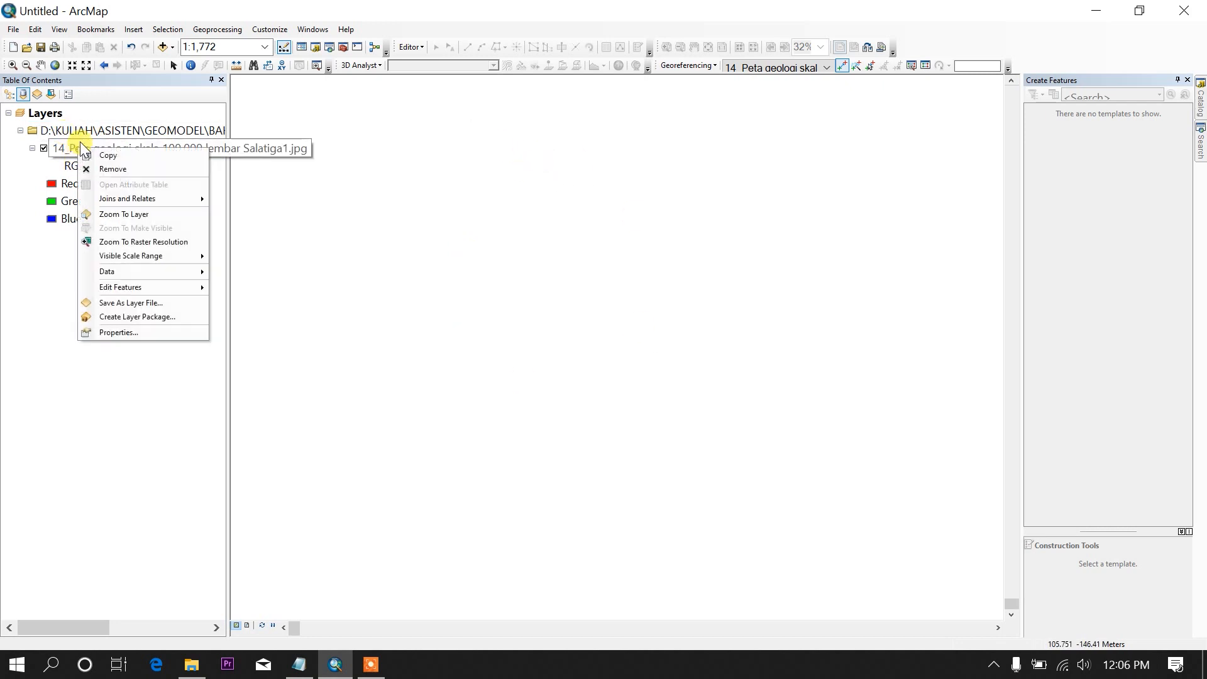
left_click(121, 215)
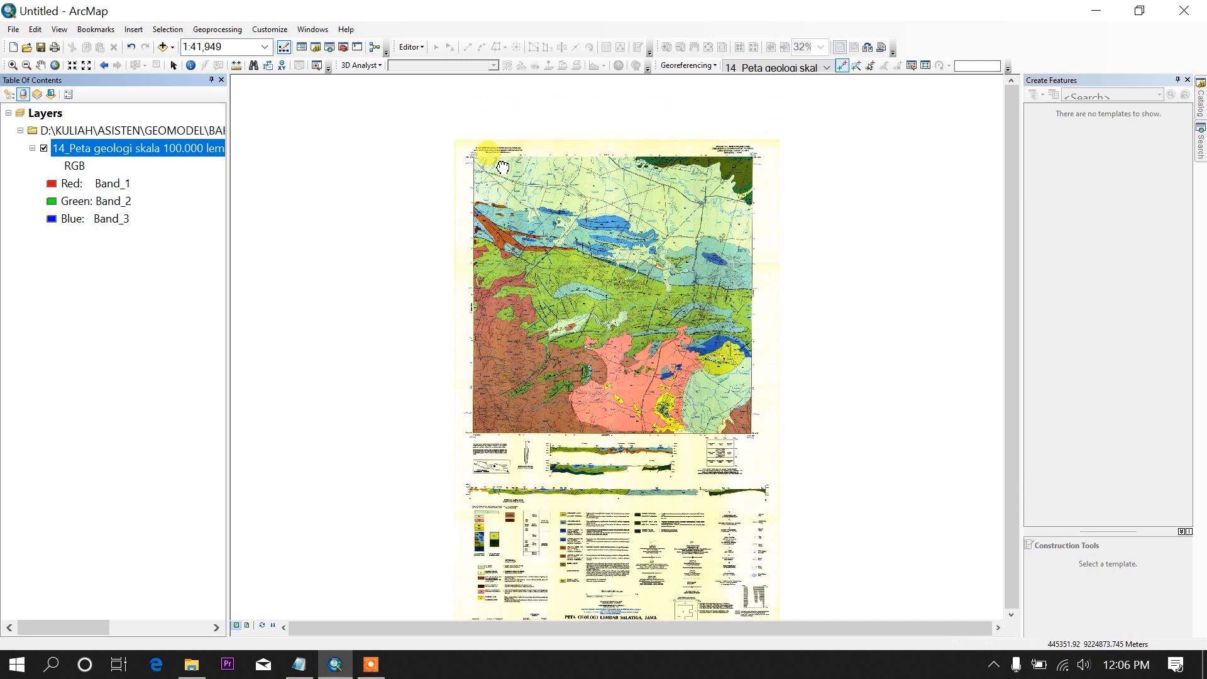
scroll(471, 157, "up", 4)
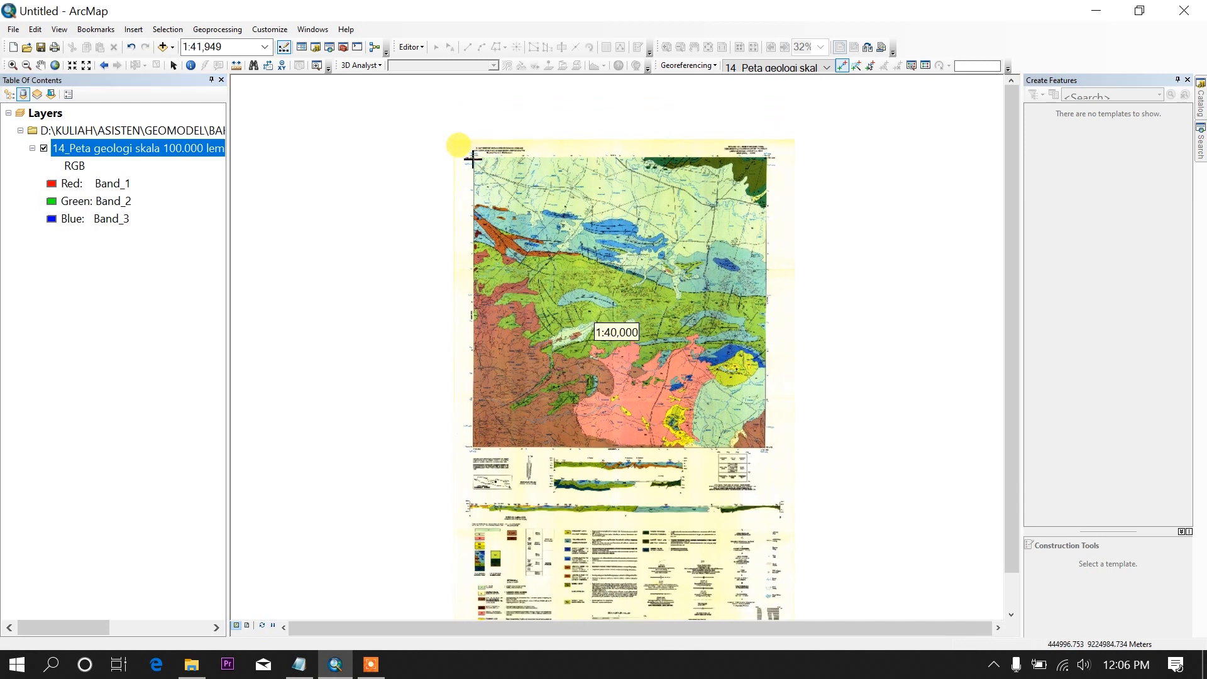
scroll(471, 156, "up", 2)
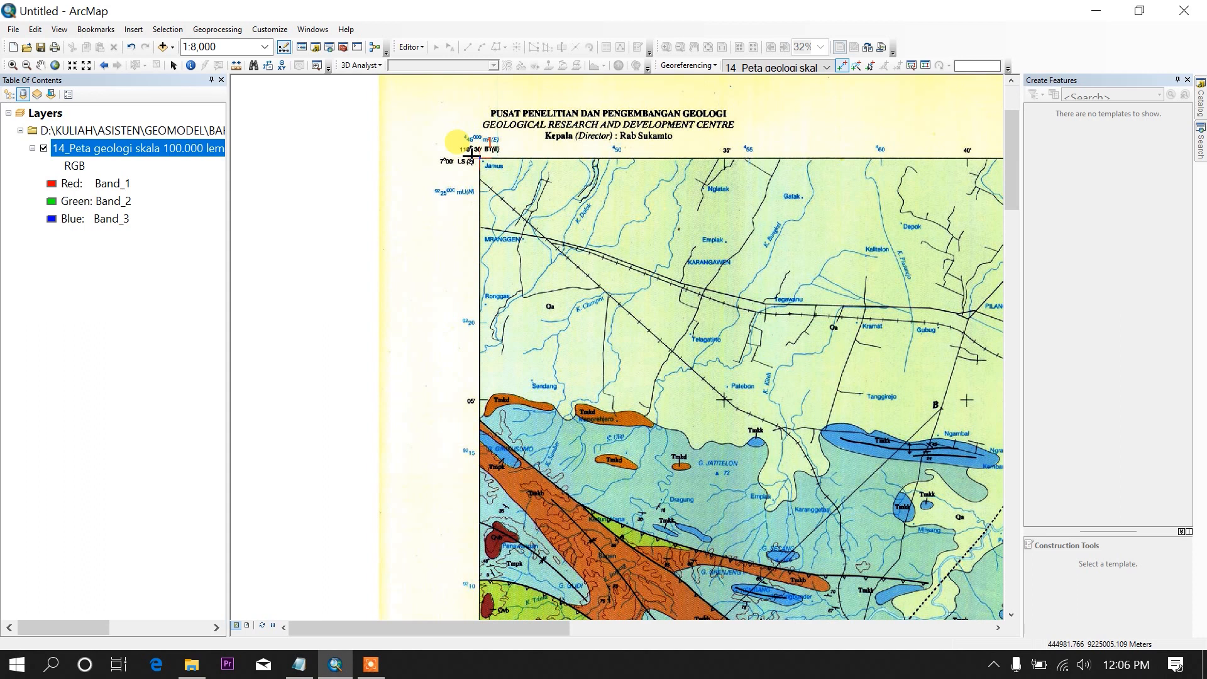
scroll(512, 206, "down", 2)
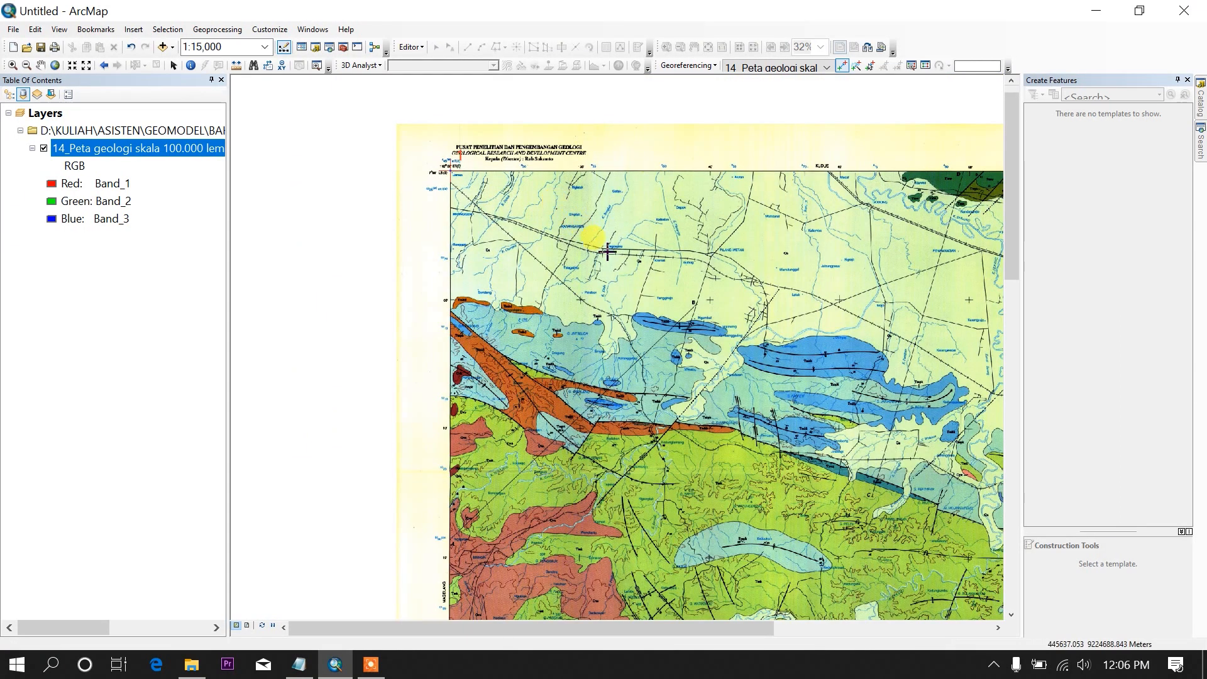
Add the second control point where the 9175000 mU tick meets the map's right frame edge, with X 500000 and Y 9175000
left_click_drag(755, 303, 563, 233)
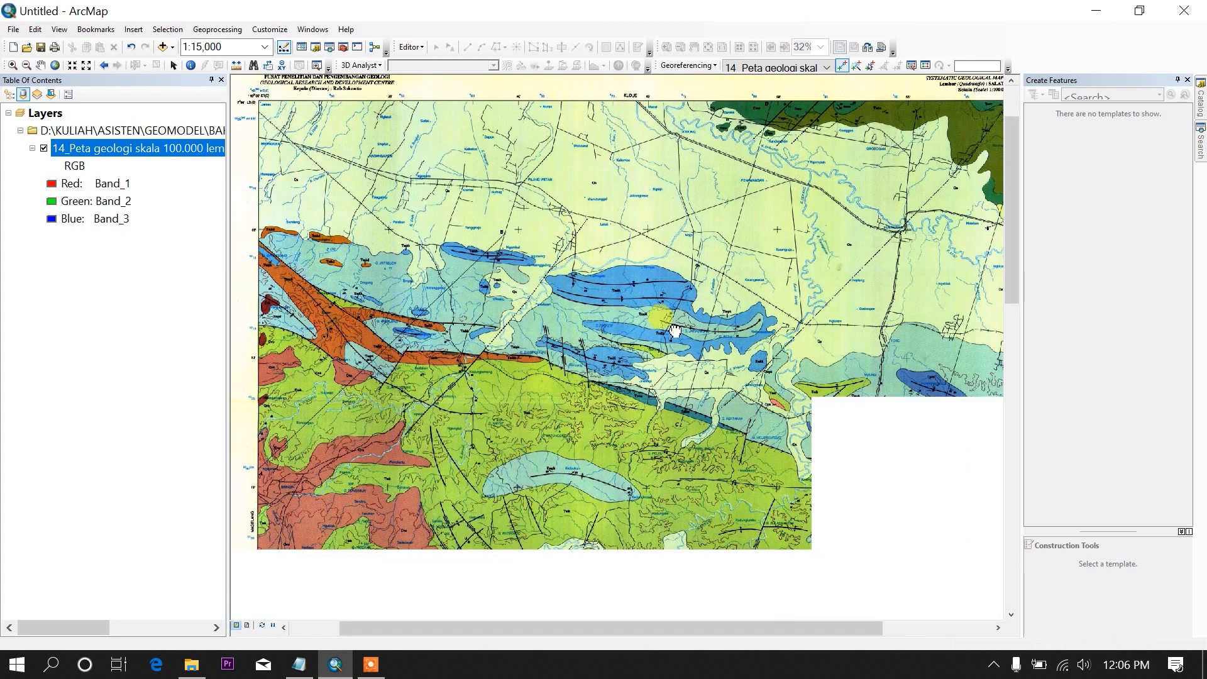
left_click_drag(717, 416, 691, 215)
left_click_drag(857, 350, 666, 233)
left_click_drag(775, 405, 650, 255)
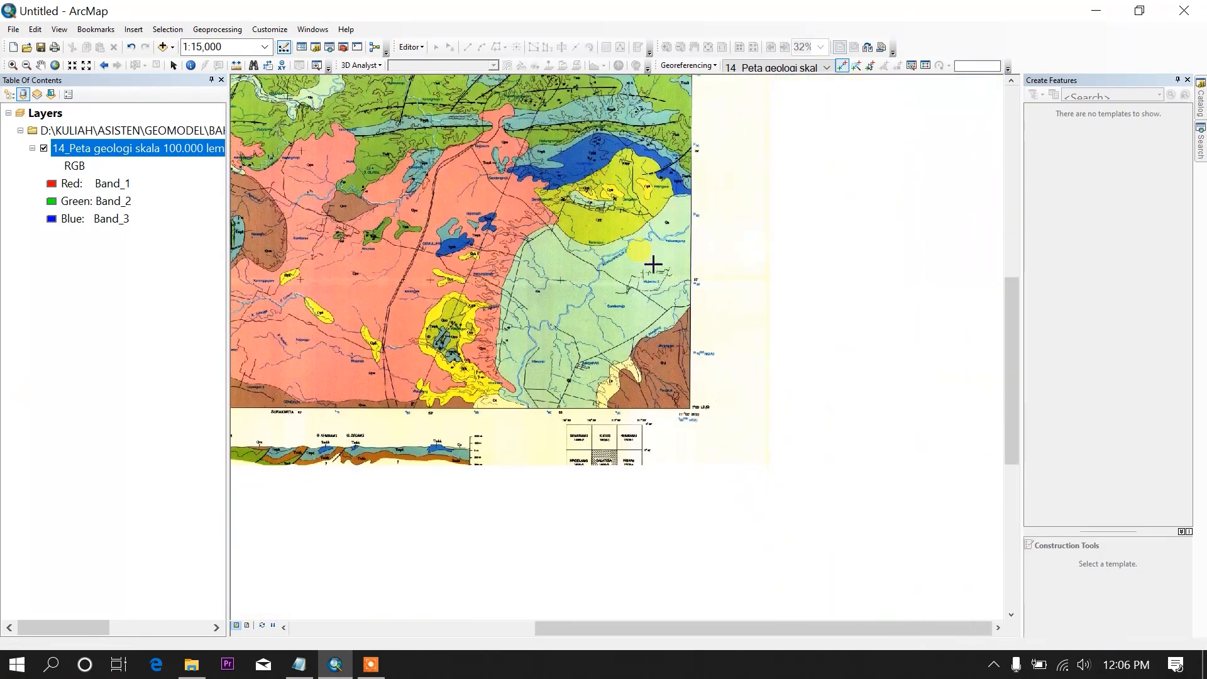
scroll(691, 407, "up", 5)
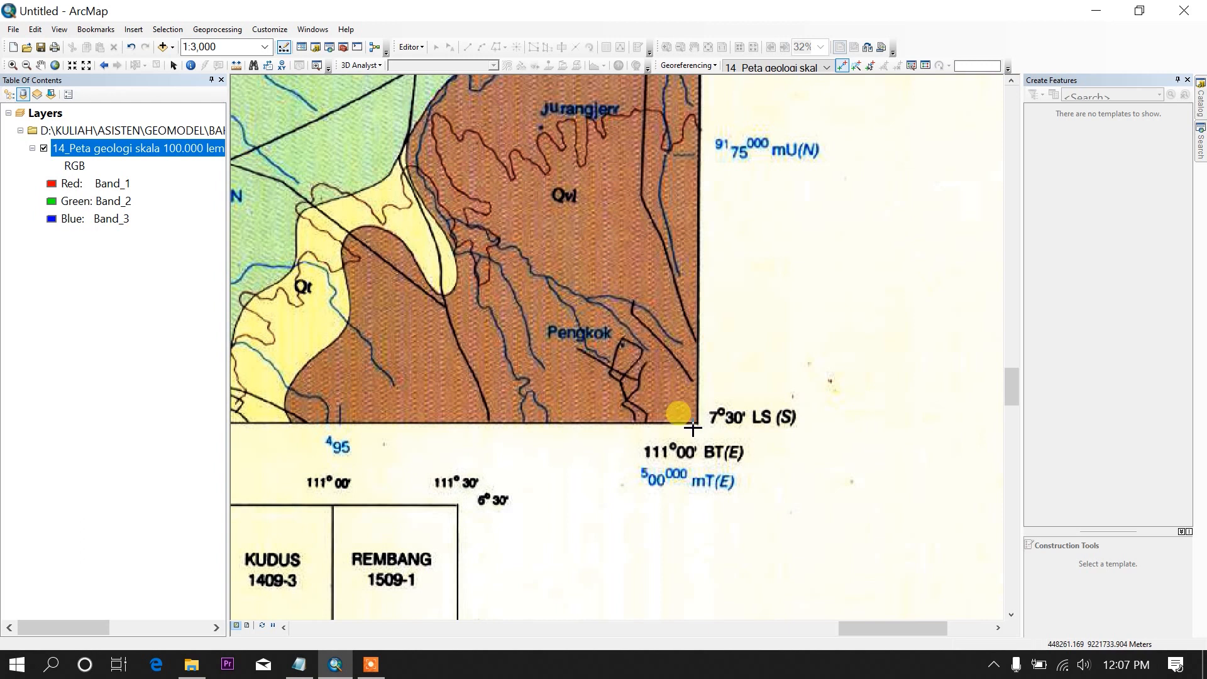
left_click_drag(698, 154, 696, 259)
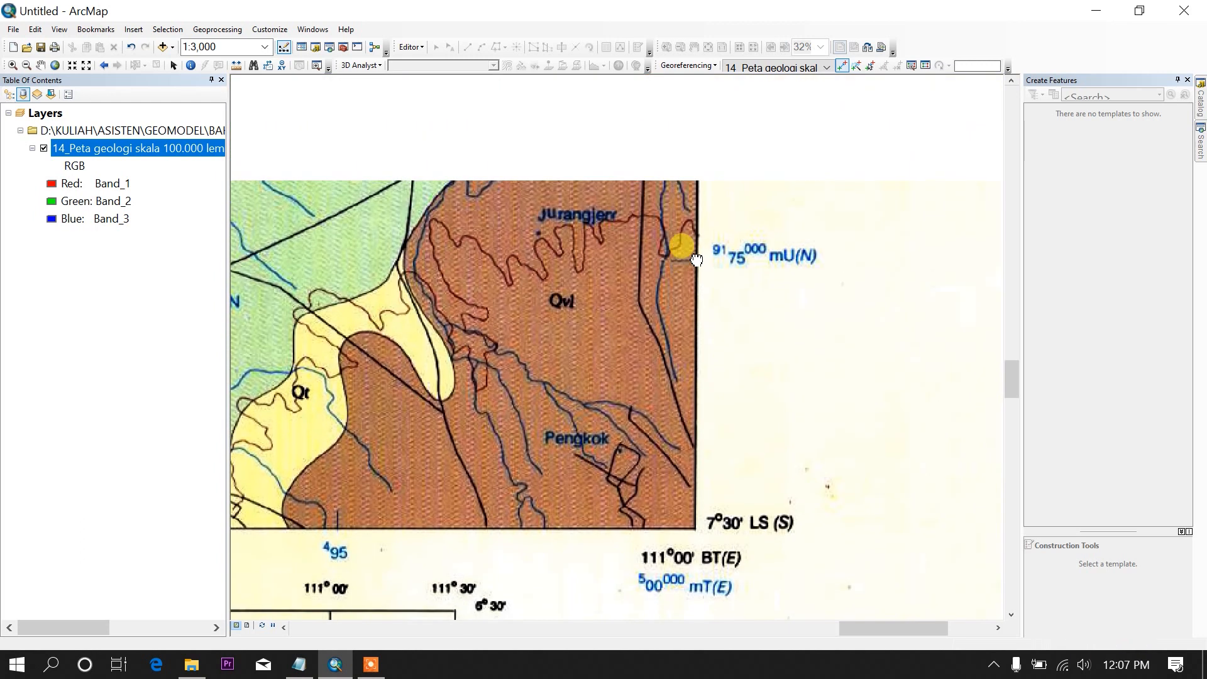
scroll(696, 260, "up", 3)
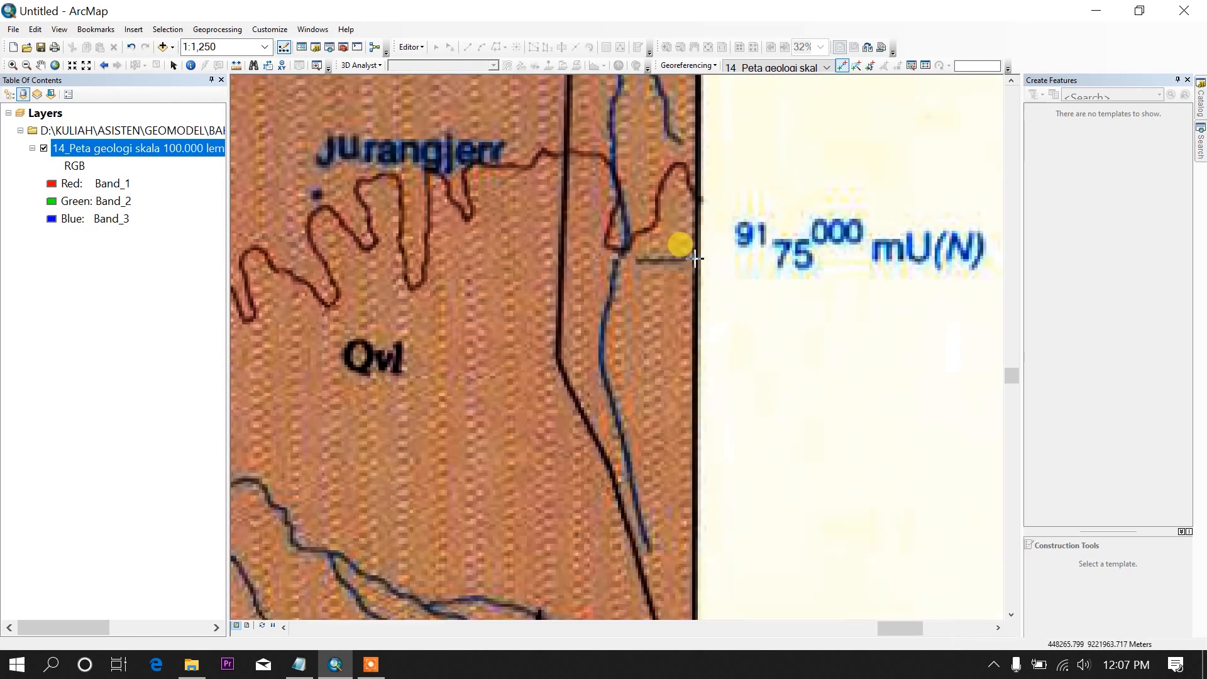
scroll(695, 258, "down", 2)
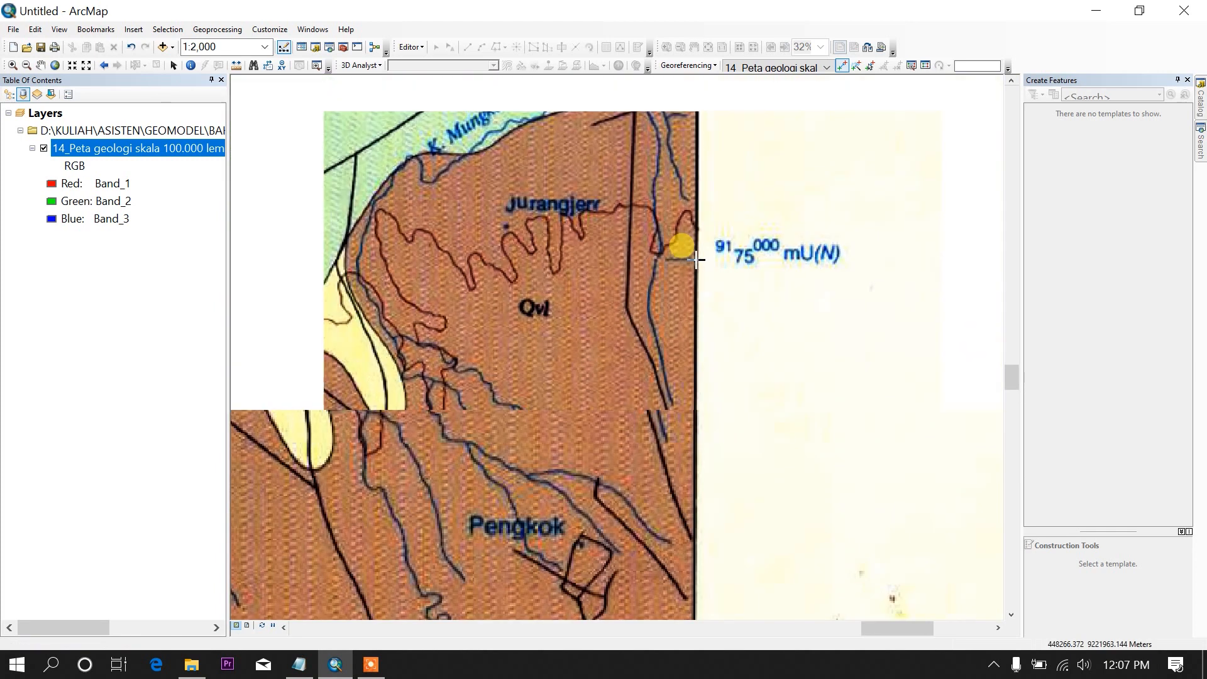
scroll(696, 259, "down", 2)
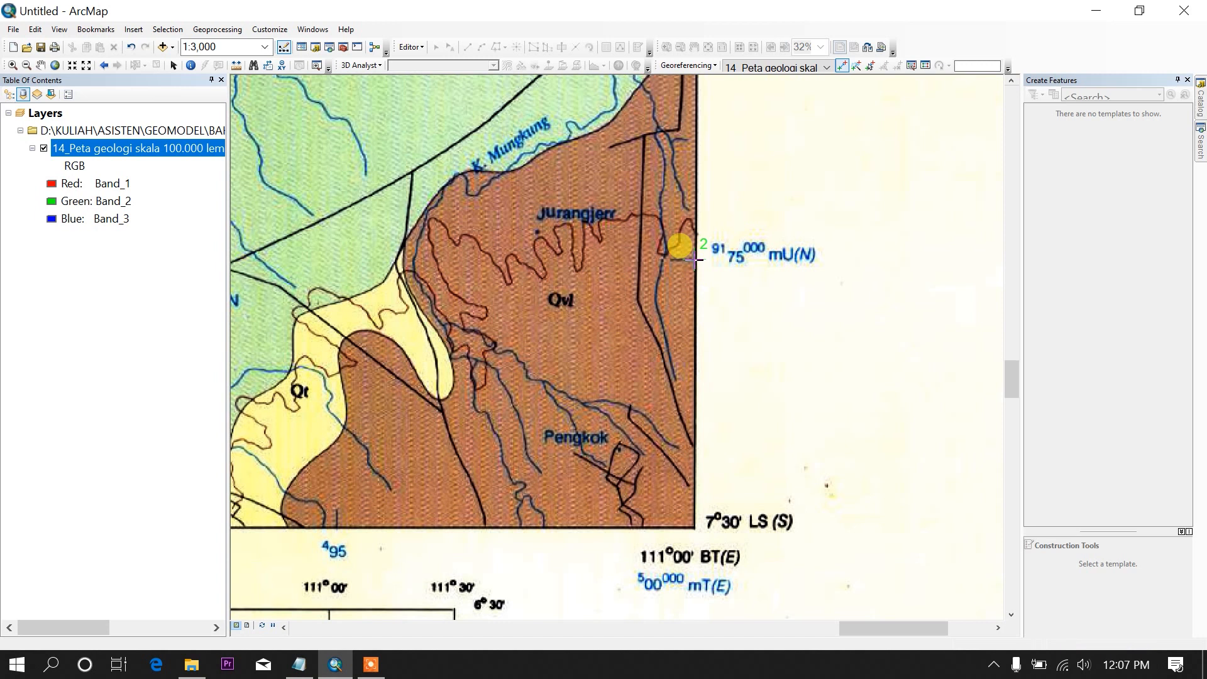
right_click(693, 259)
left_click(703, 265)
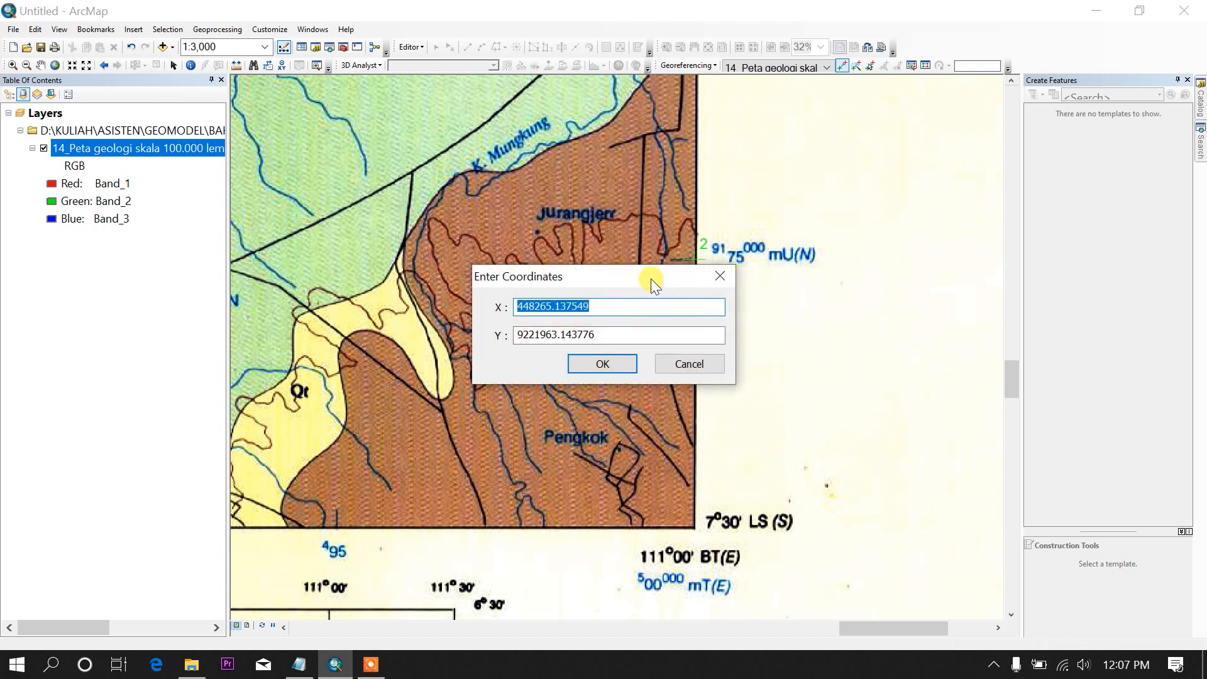
left_click_drag(654, 278, 604, 287)
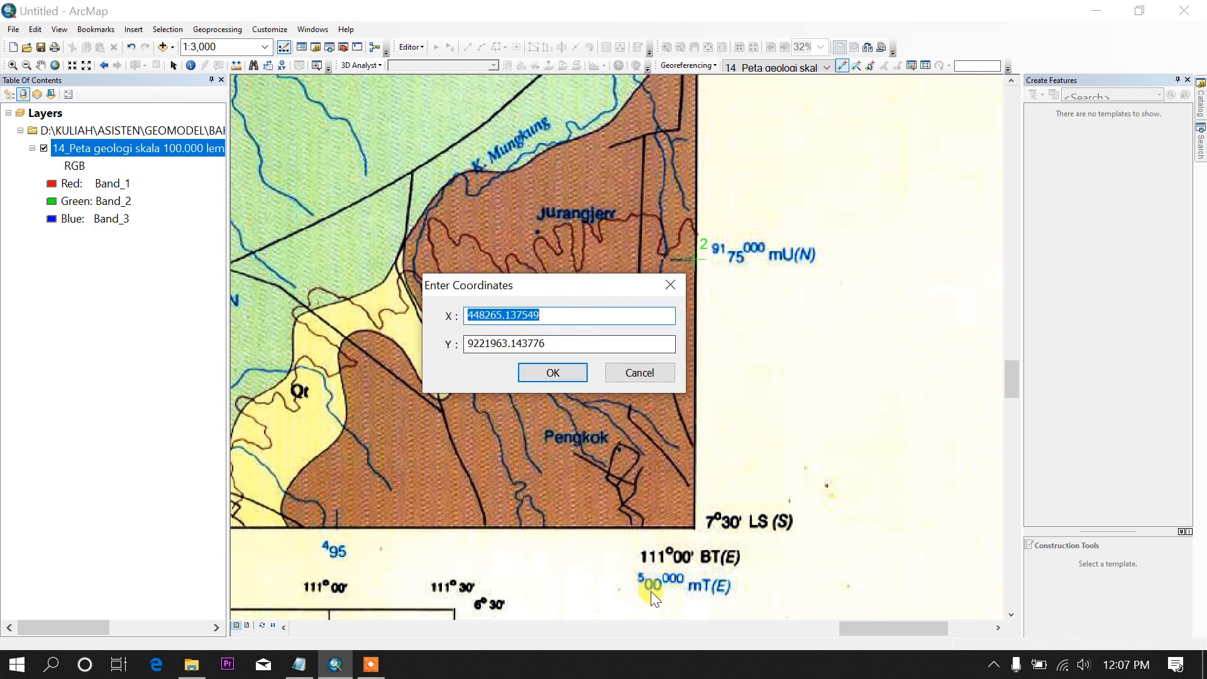
type("500000")
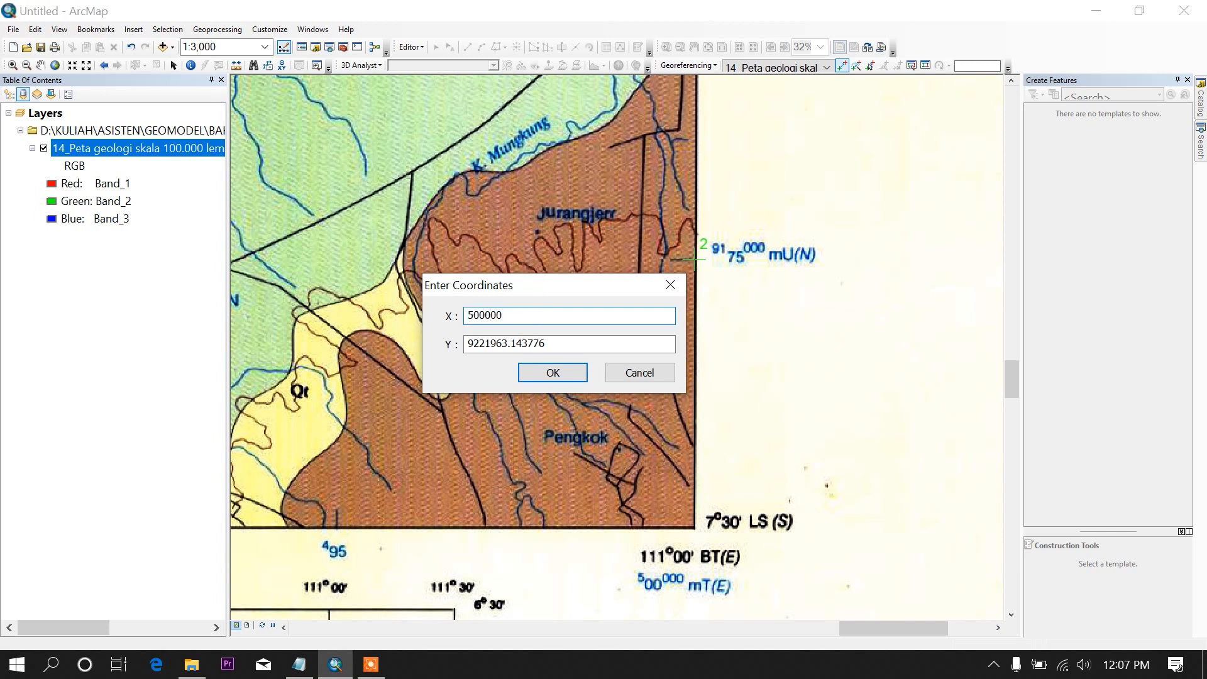
key("Tab")
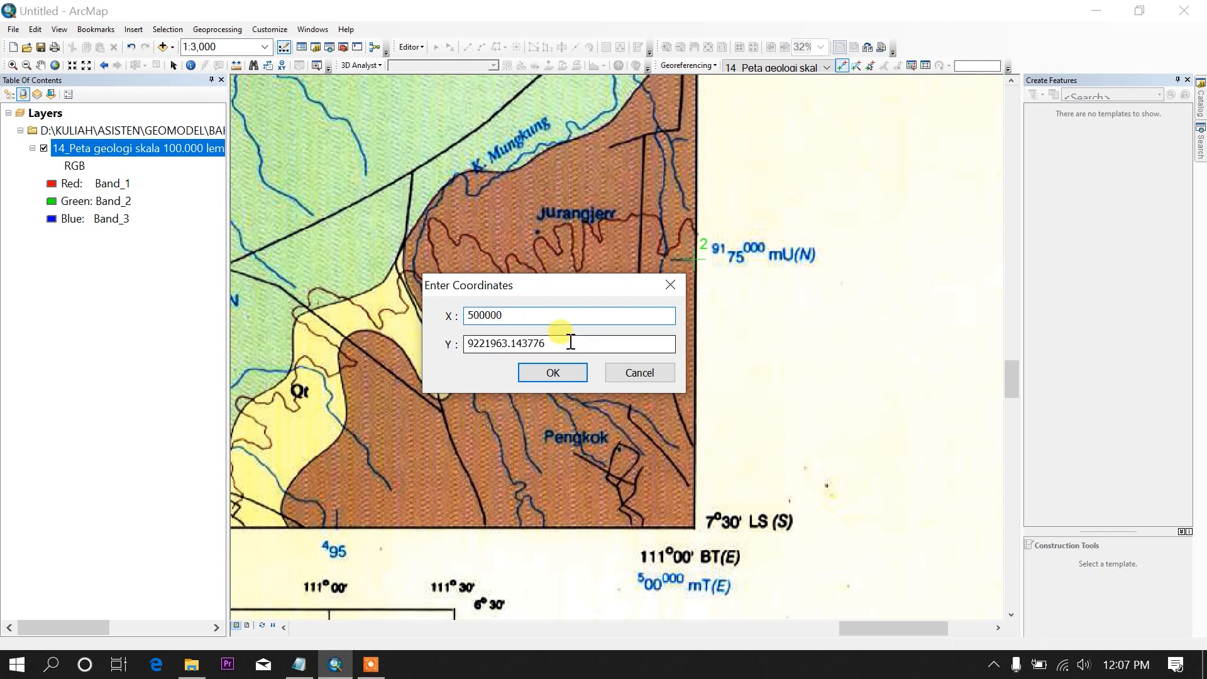
type("9175000")
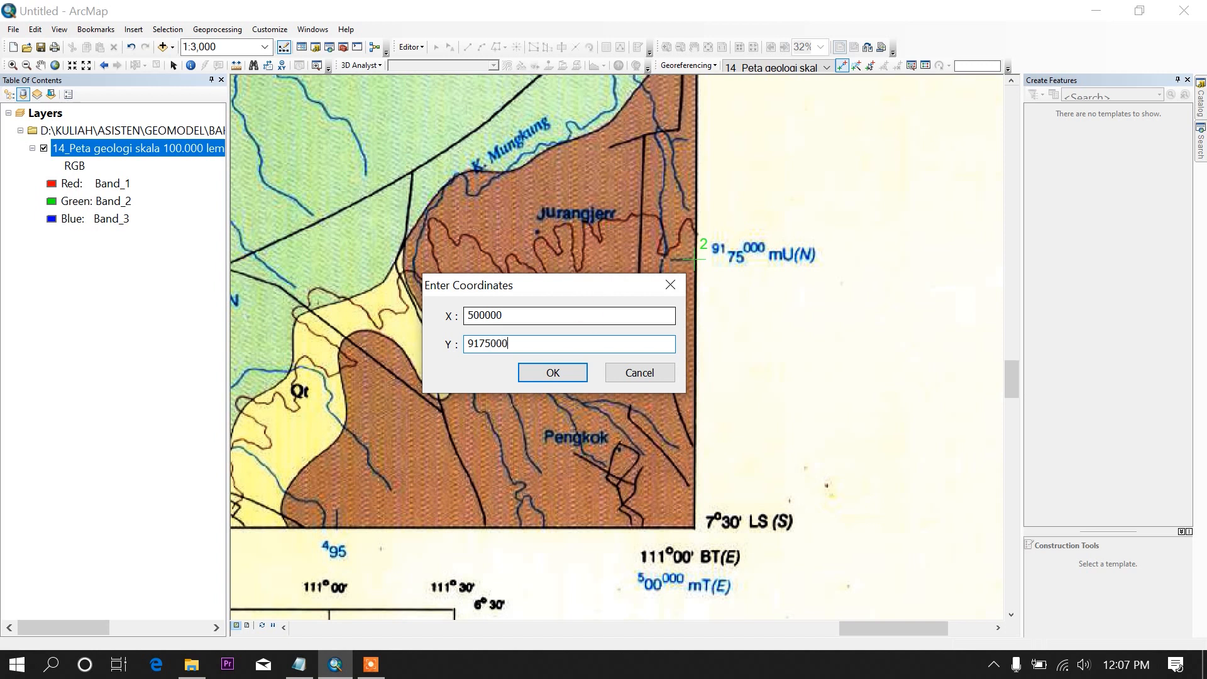
left_click(561, 375)
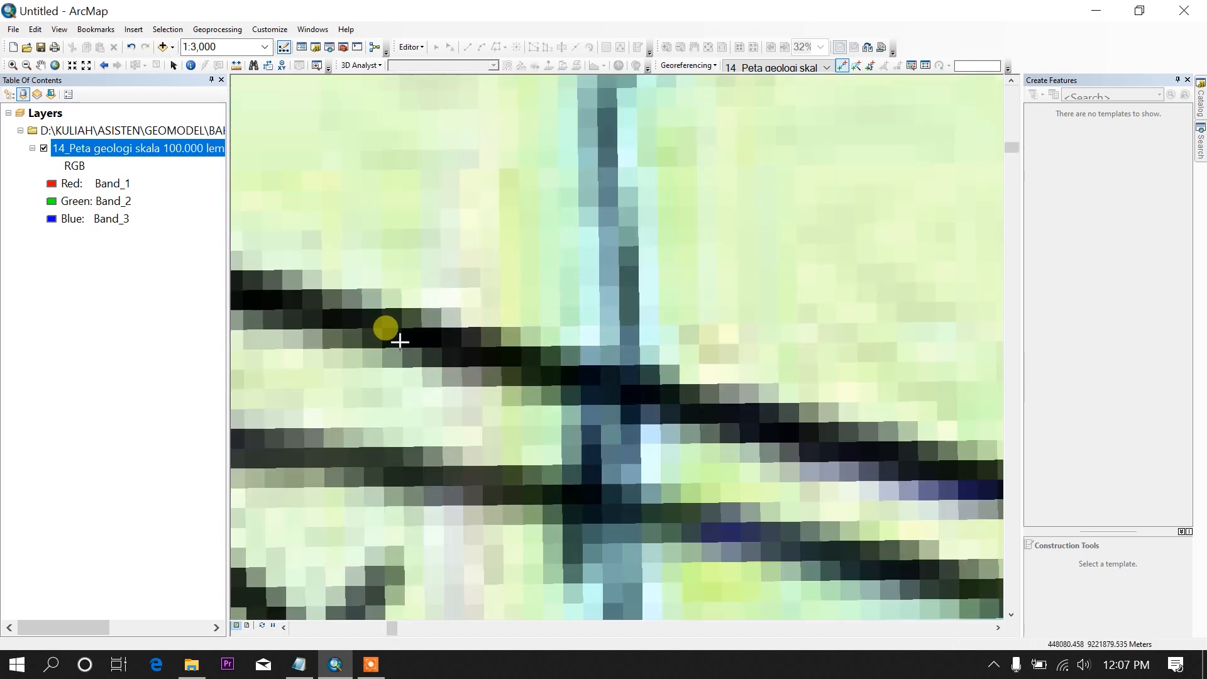
Update the georeferencing of the Salatiga geological map from its two control points and view the whole sheet
right_click(74, 149)
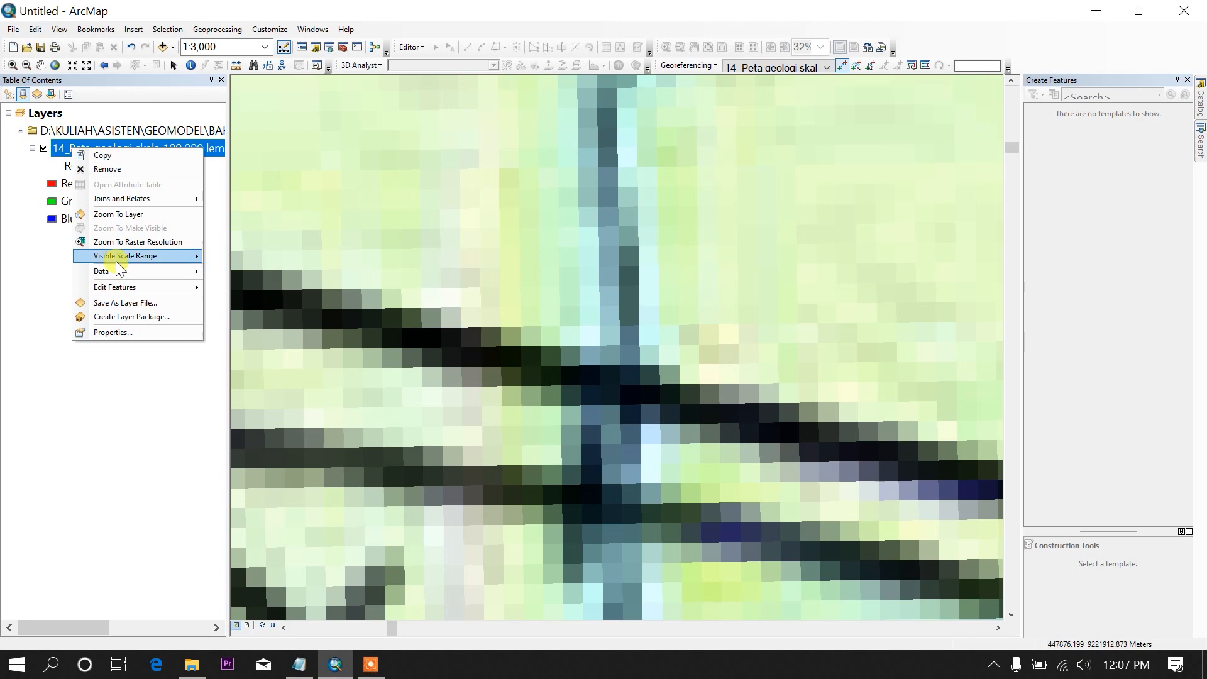
left_click(118, 215)
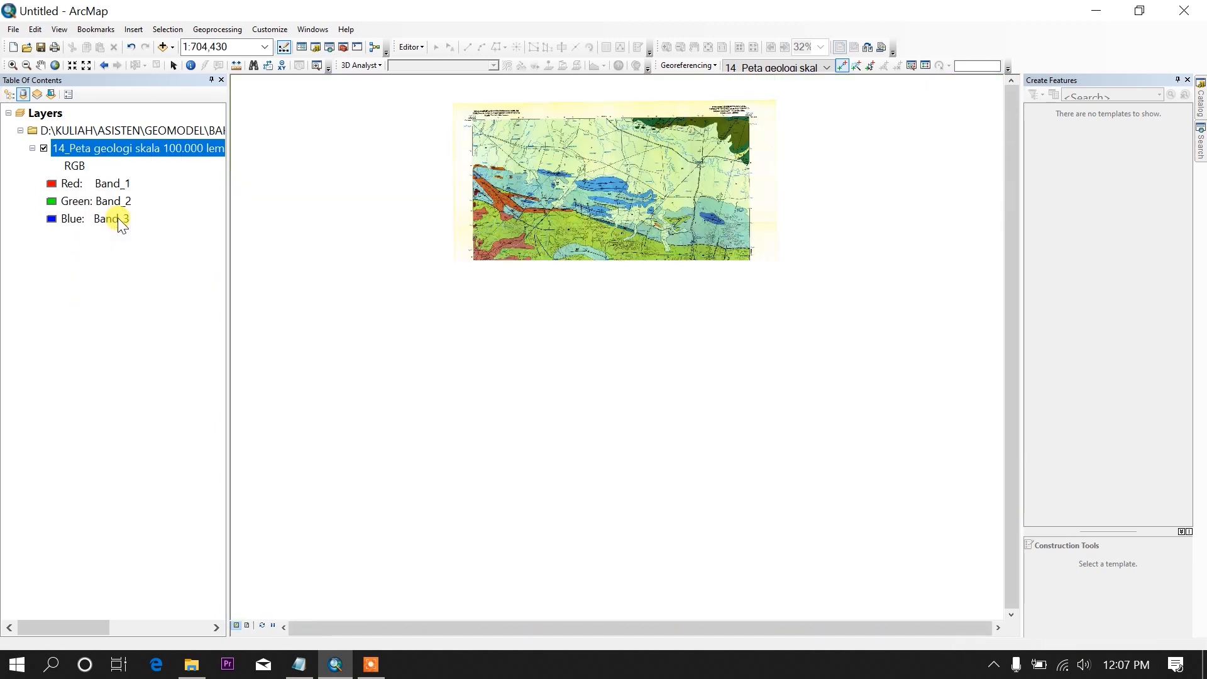
scroll(746, 373, "up", 4)
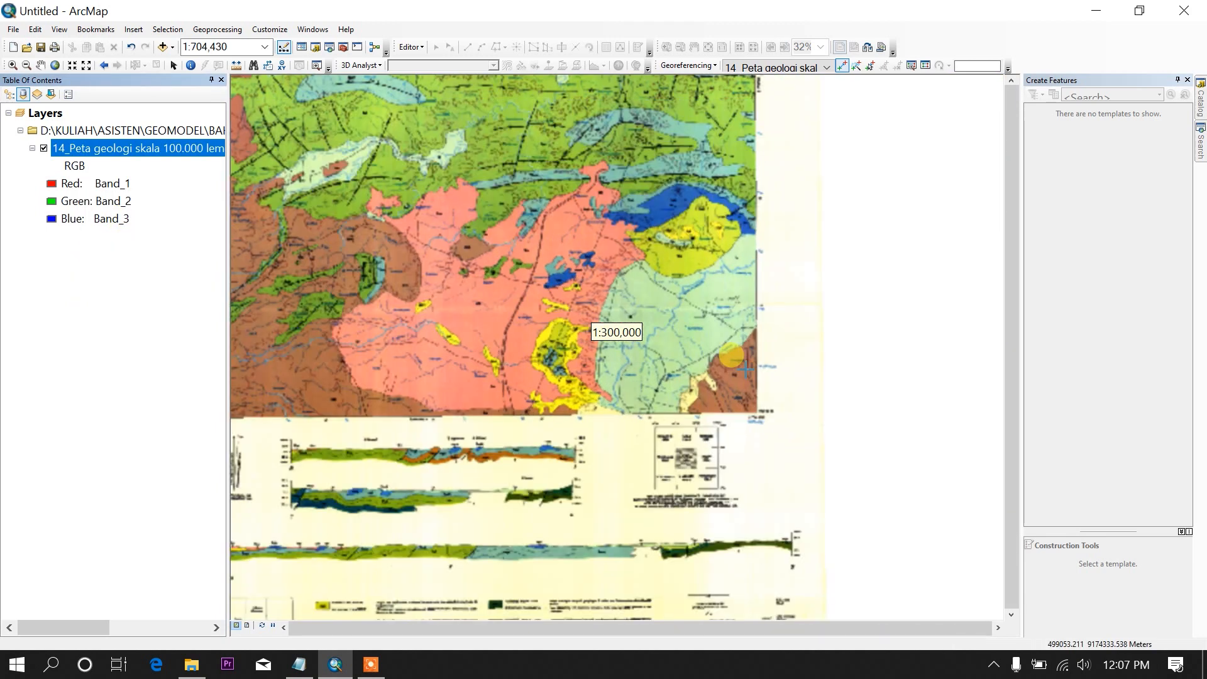
scroll(747, 373, "down", 3)
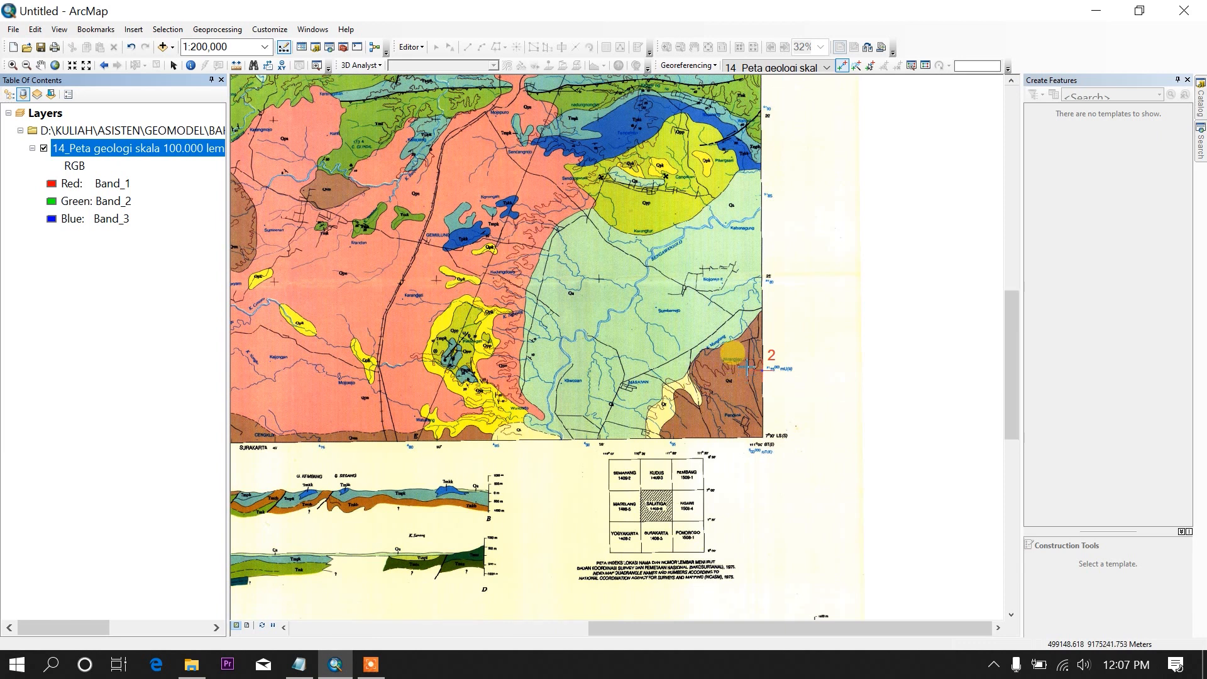
scroll(747, 367, "down", 1)
left_click(683, 65)
left_click(695, 82)
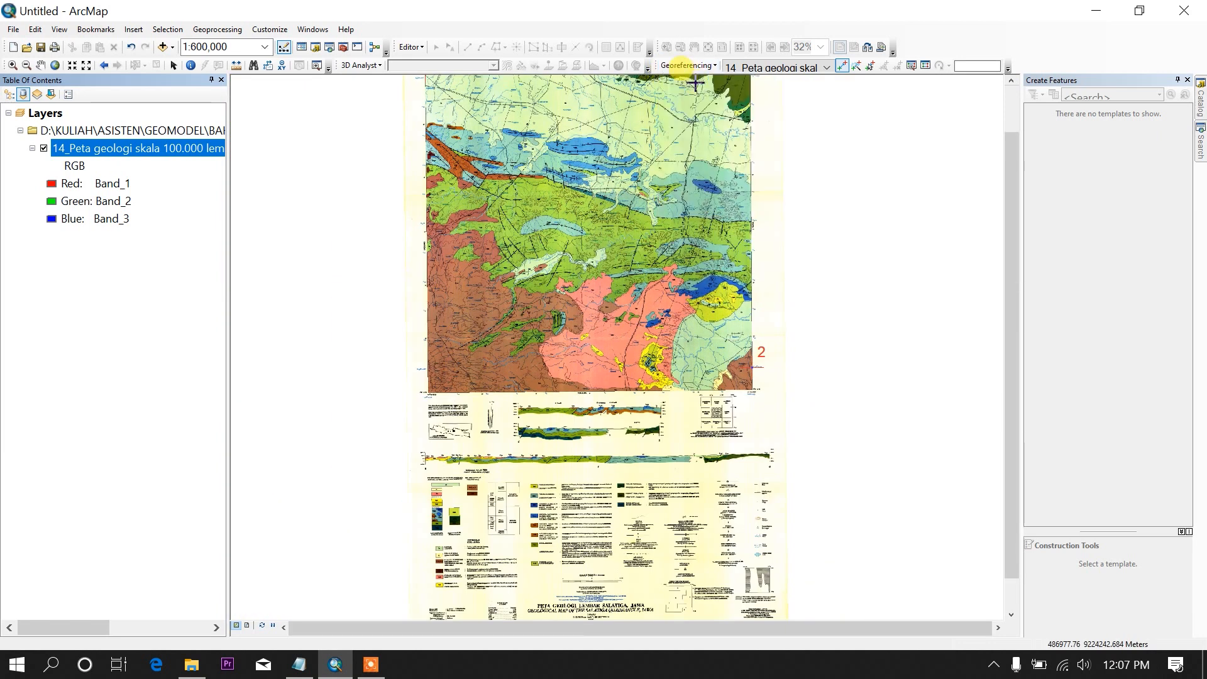
scroll(623, 264, "down", 1)
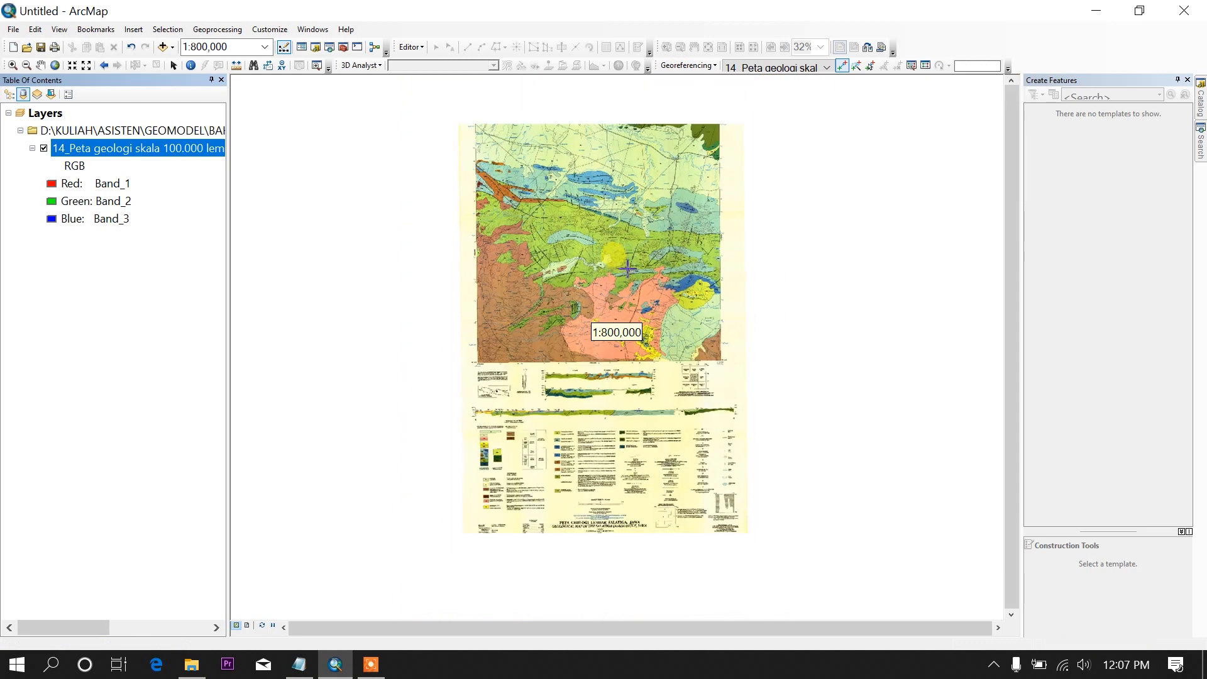
left_click_drag(626, 266, 579, 291)
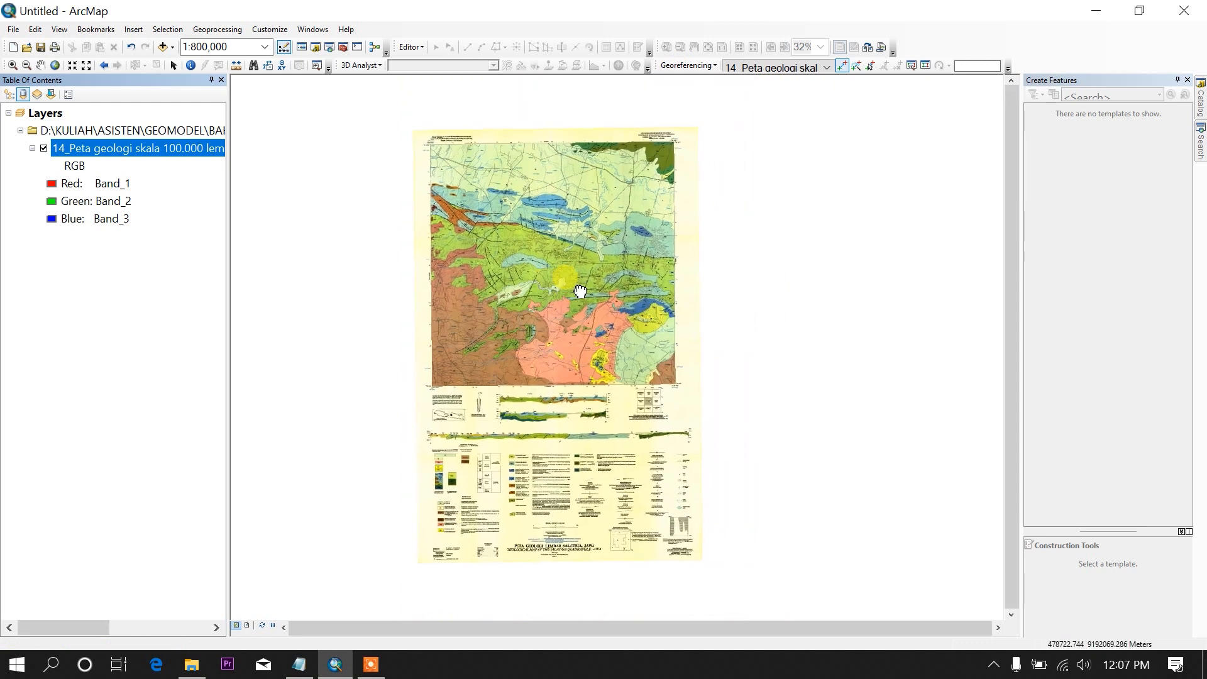
left_click_drag(580, 291, 581, 291)
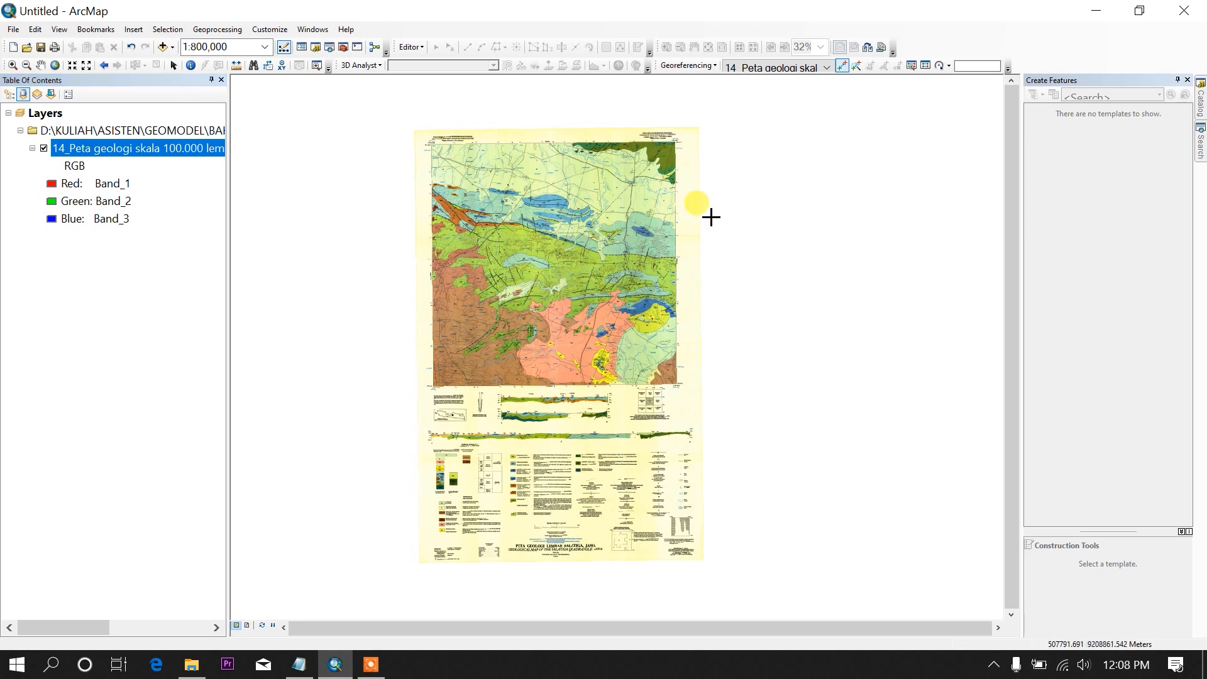
Add the KAPLING.shp shapefile from the _DATABASE ARCGIS folder to the map
left_click(1201, 100)
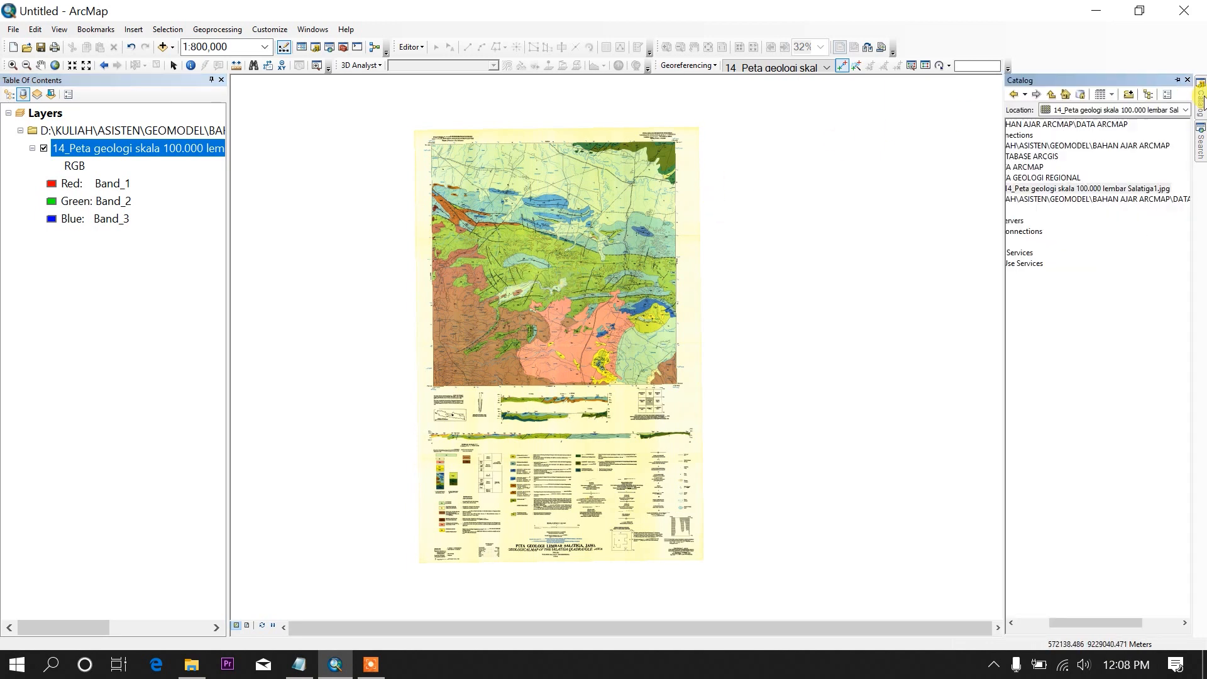
left_click_drag(1097, 618, 1034, 621)
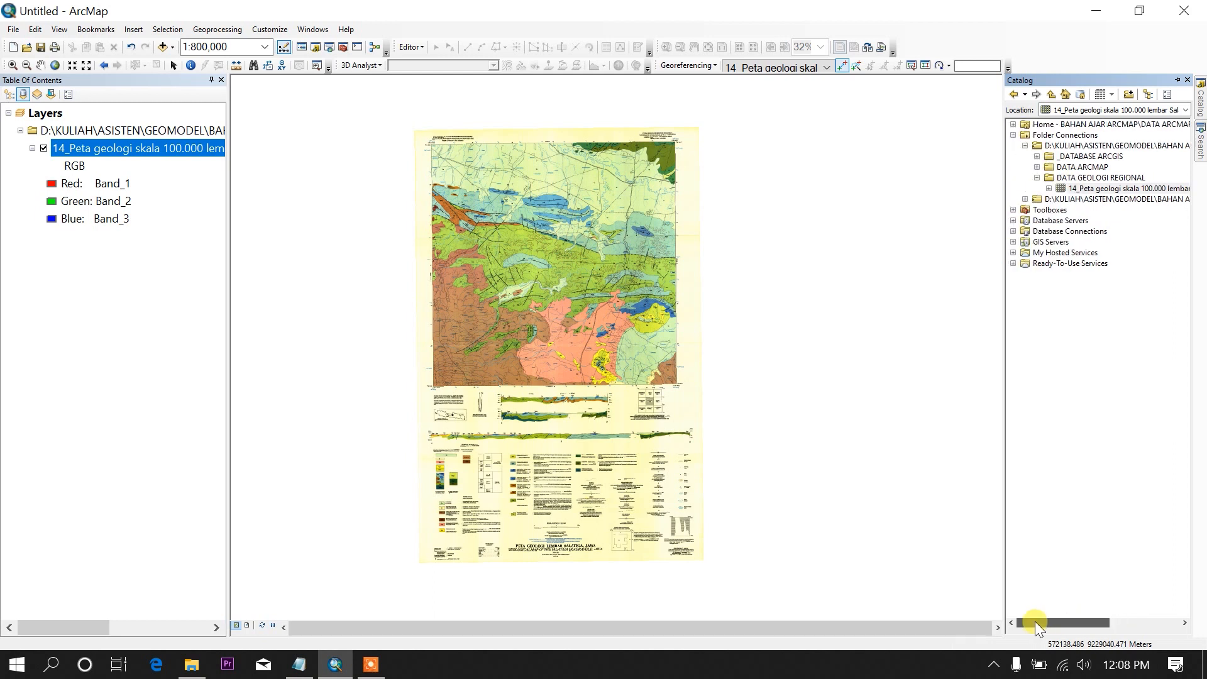
left_click(1037, 155)
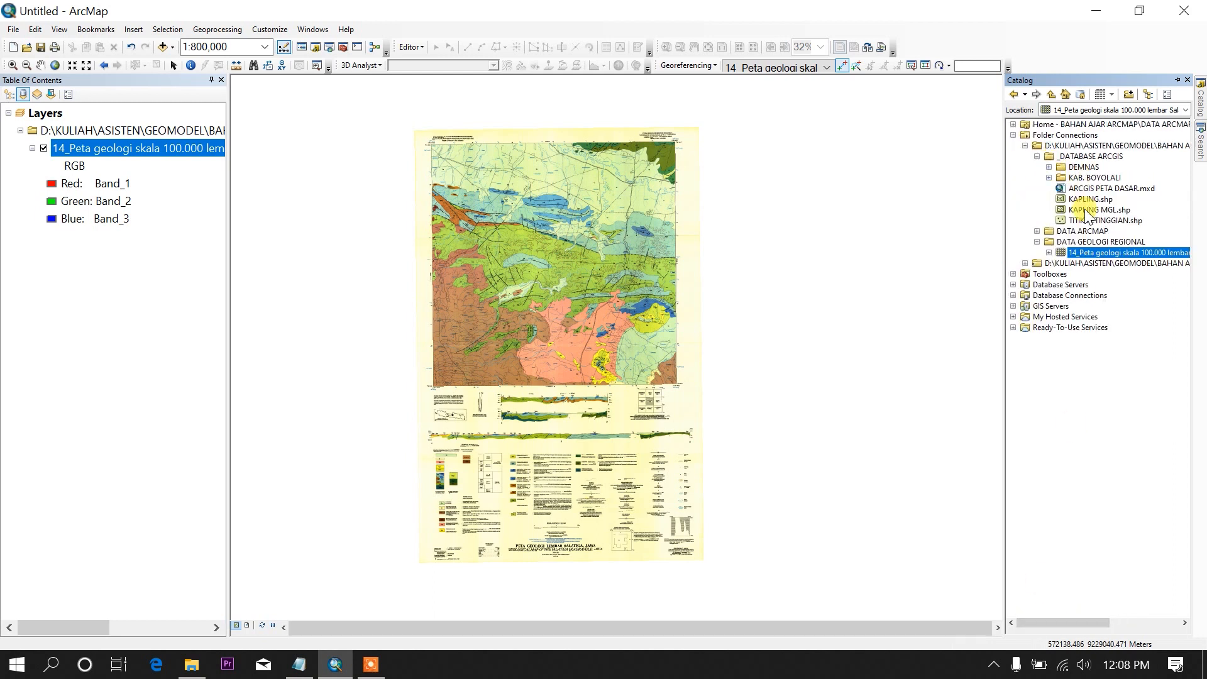
mouse_move(1079, 202)
left_mouse_down()
mouse_move(762, 277)
mouse_move(571, 282)
left_mouse_up()
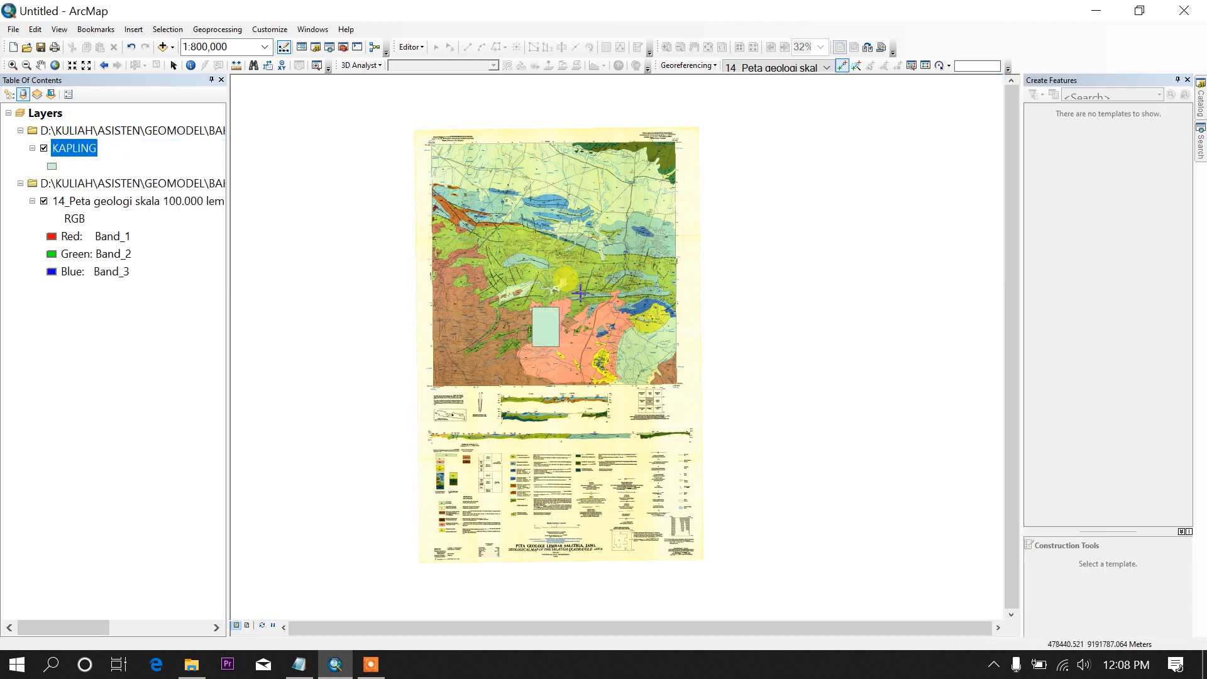
Style the KAPLING polygon with no fill colour and a black outline so the geology shows through
right_click(52, 166)
left_click(73, 180)
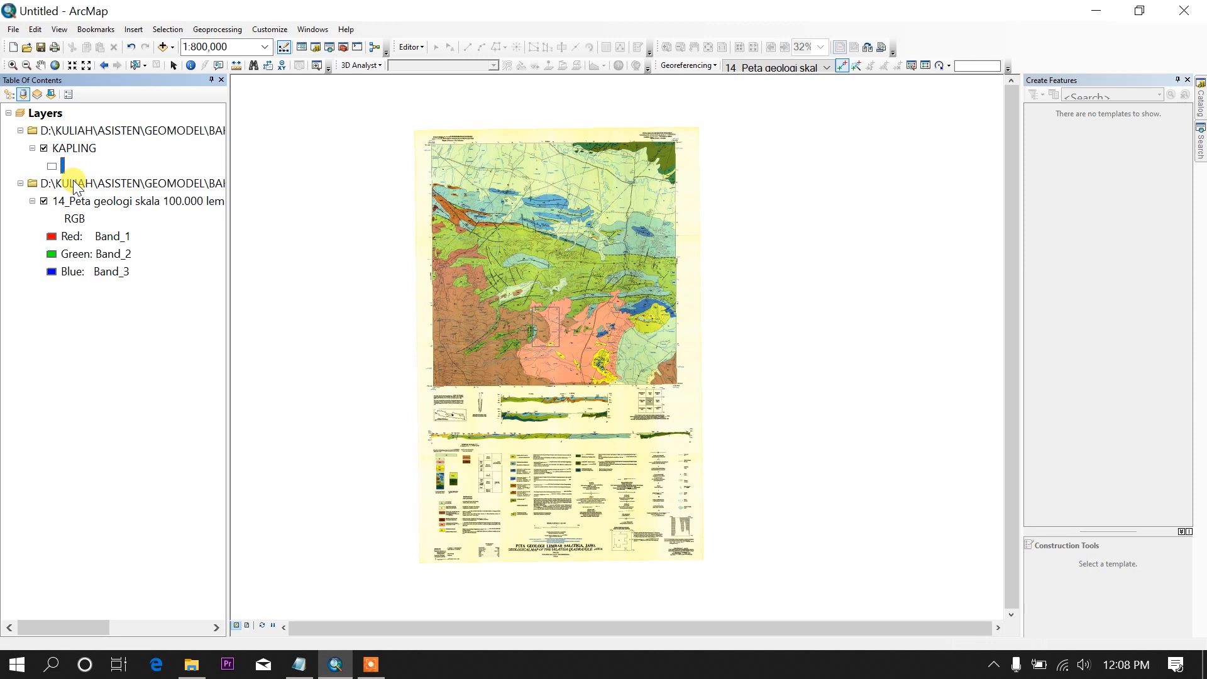
right_click(56, 169)
left_click(71, 174)
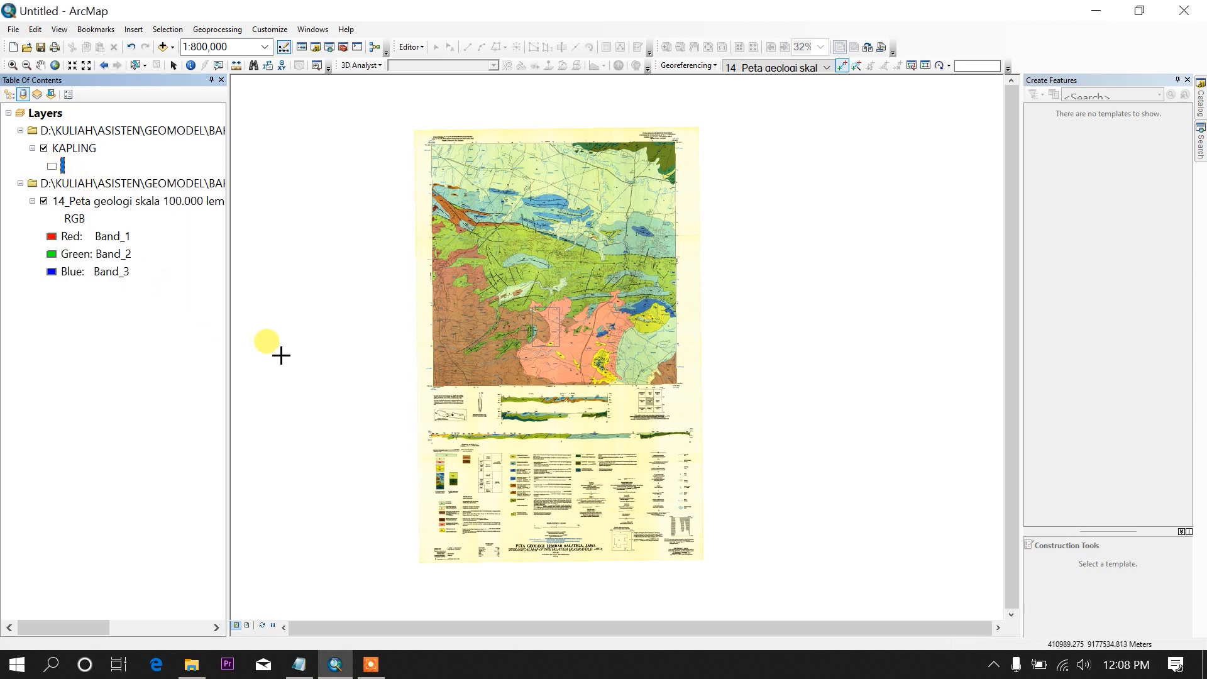
scroll(531, 319, "down", 4)
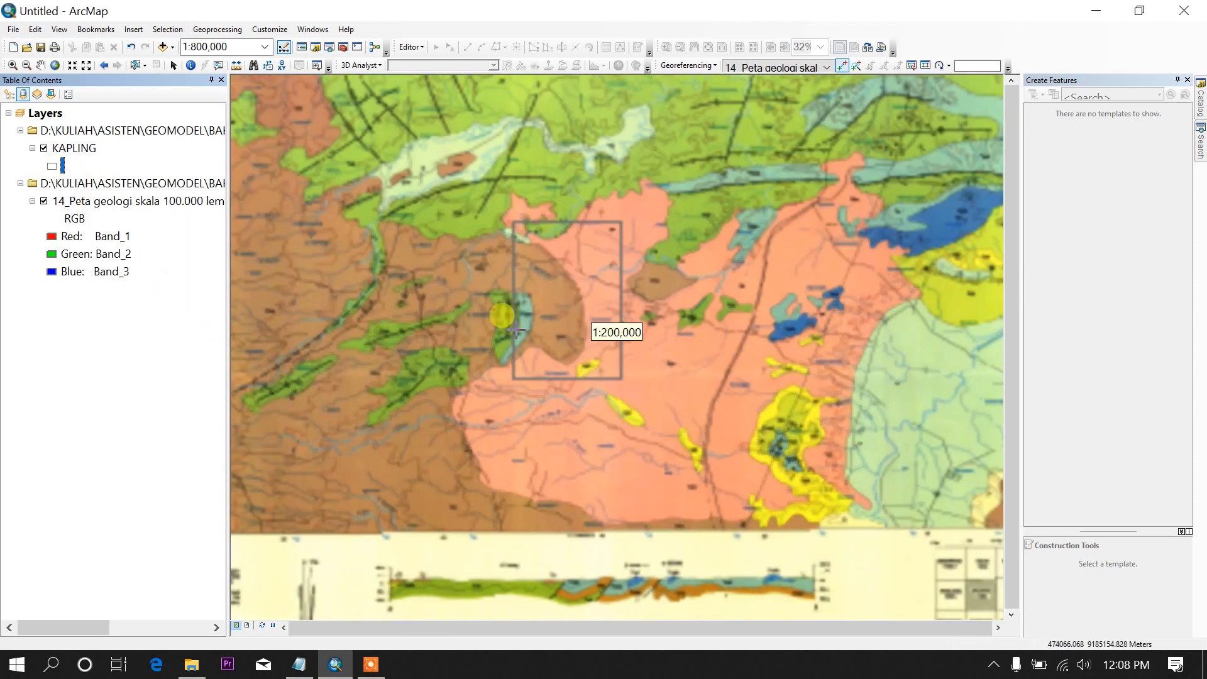
scroll(512, 294, "down", 4)
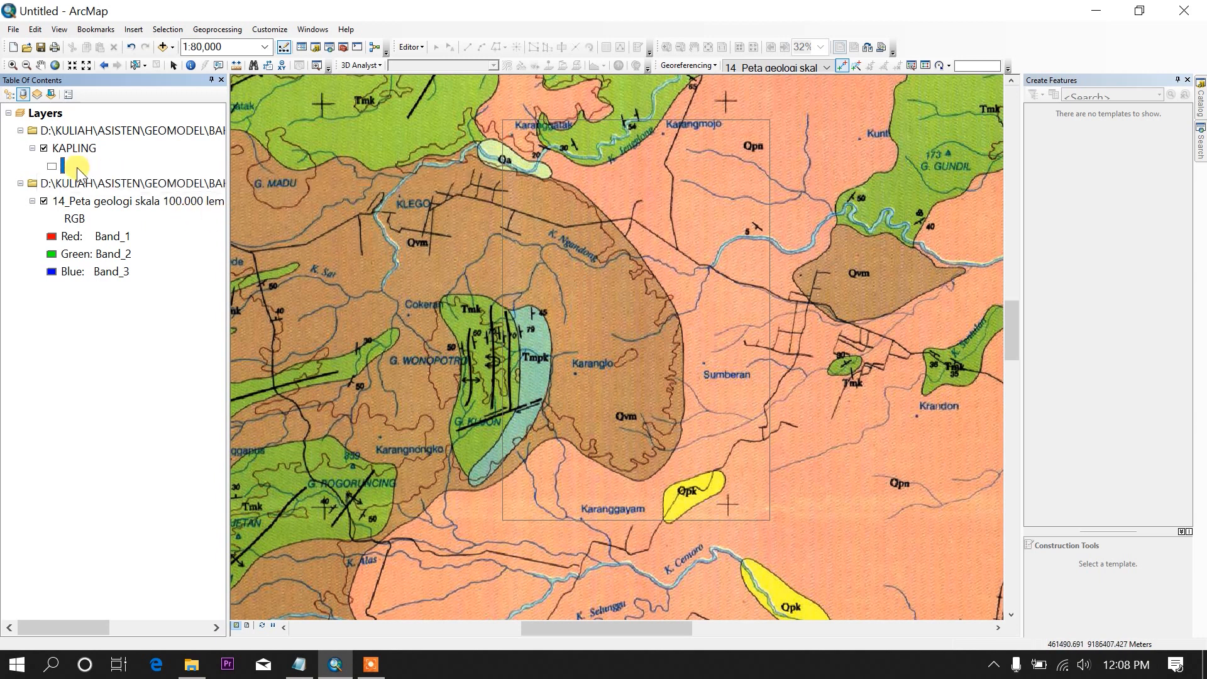
left_click(53, 167)
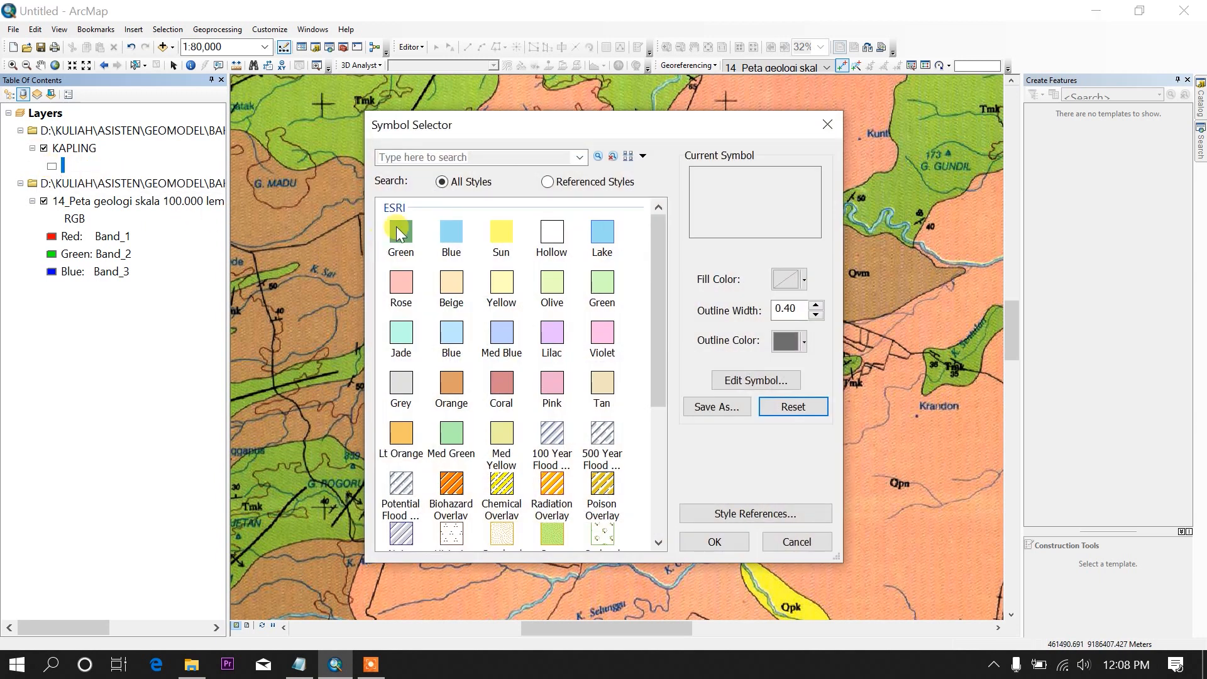
left_click(786, 341)
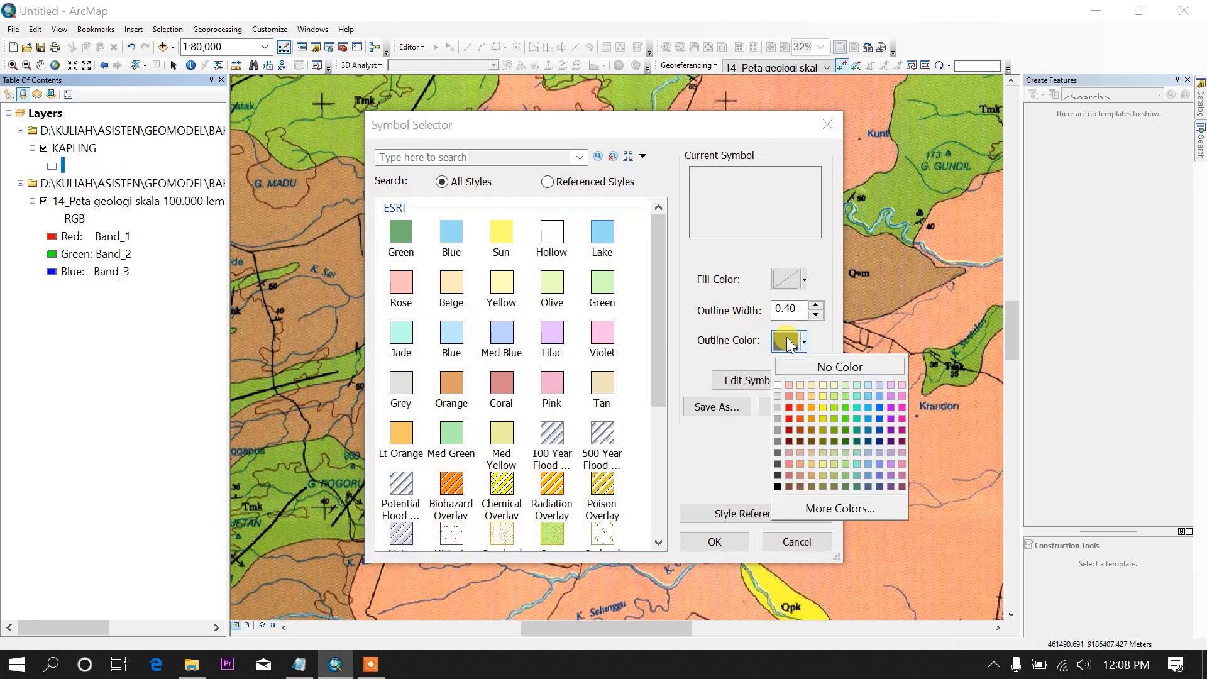
left_click(779, 484)
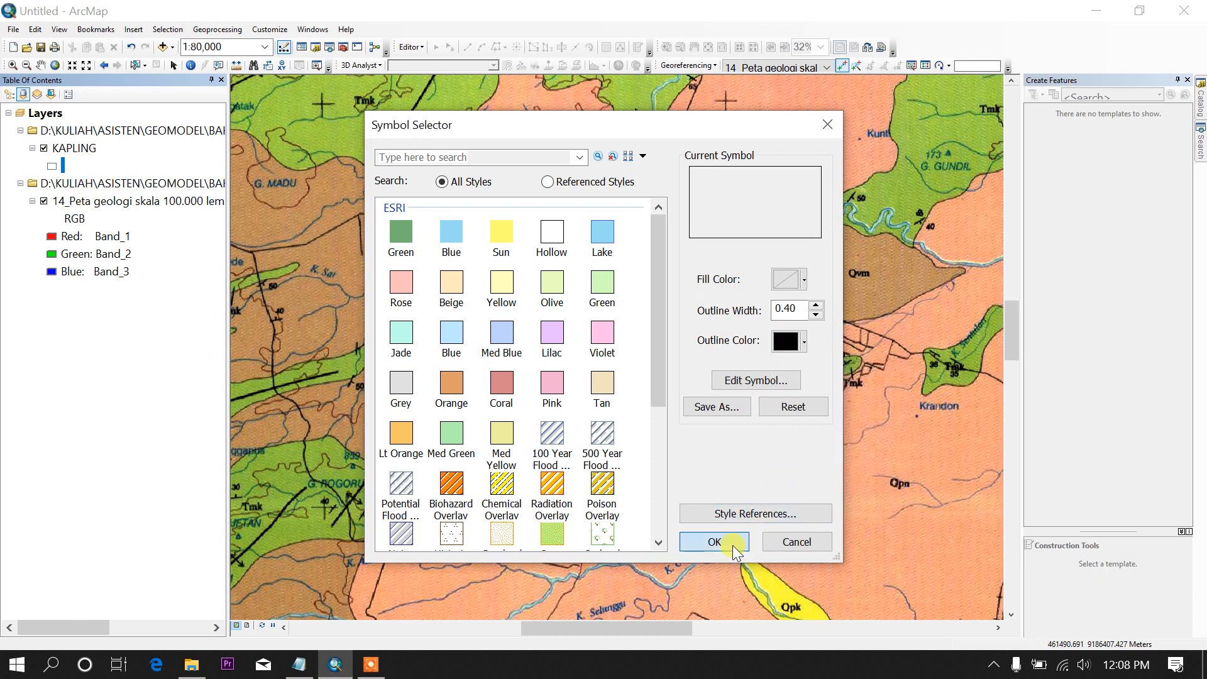
left_click(714, 542)
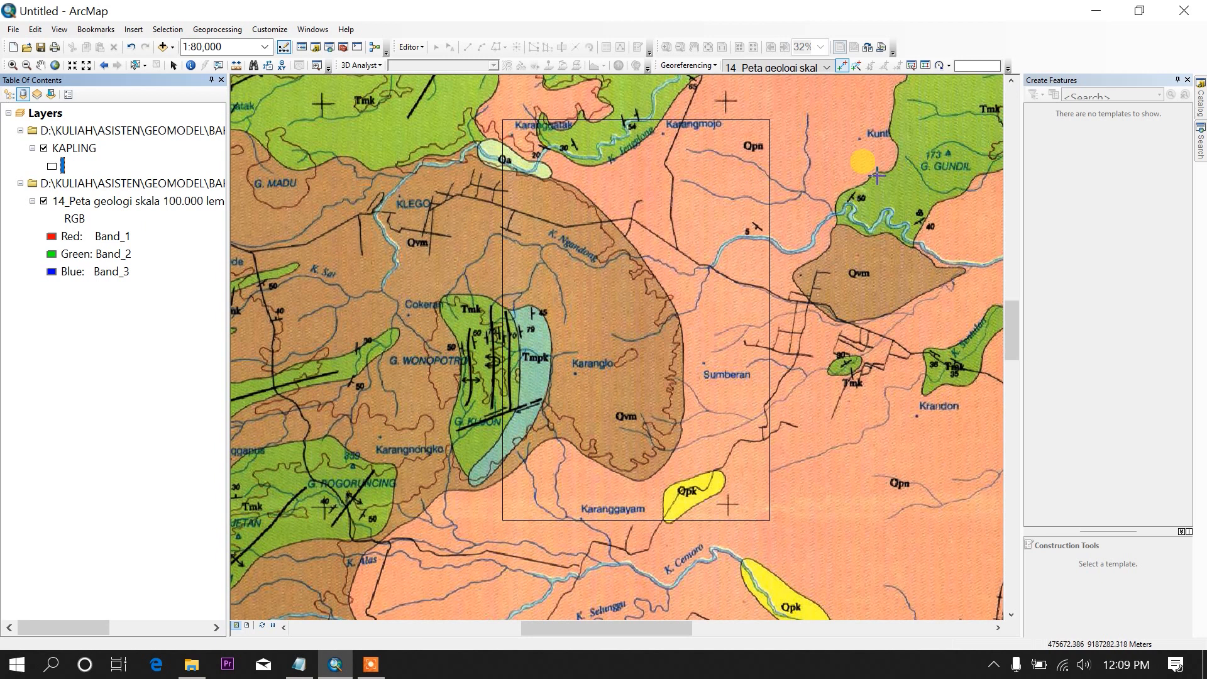
Add the river shapefiles SUNGAI_AR_25K.shp and SUNGAI_LN_25K.shp from the KAB. BOYOLALI folder to the map
left_click(1200, 100)
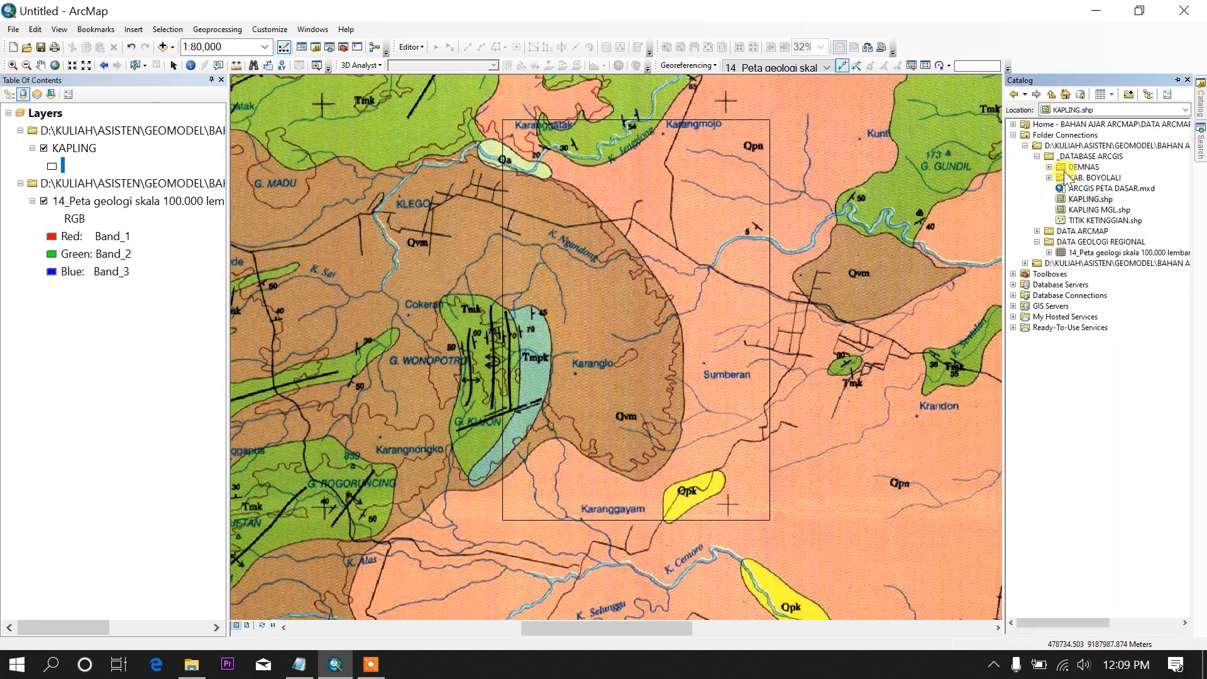
left_click(1048, 179)
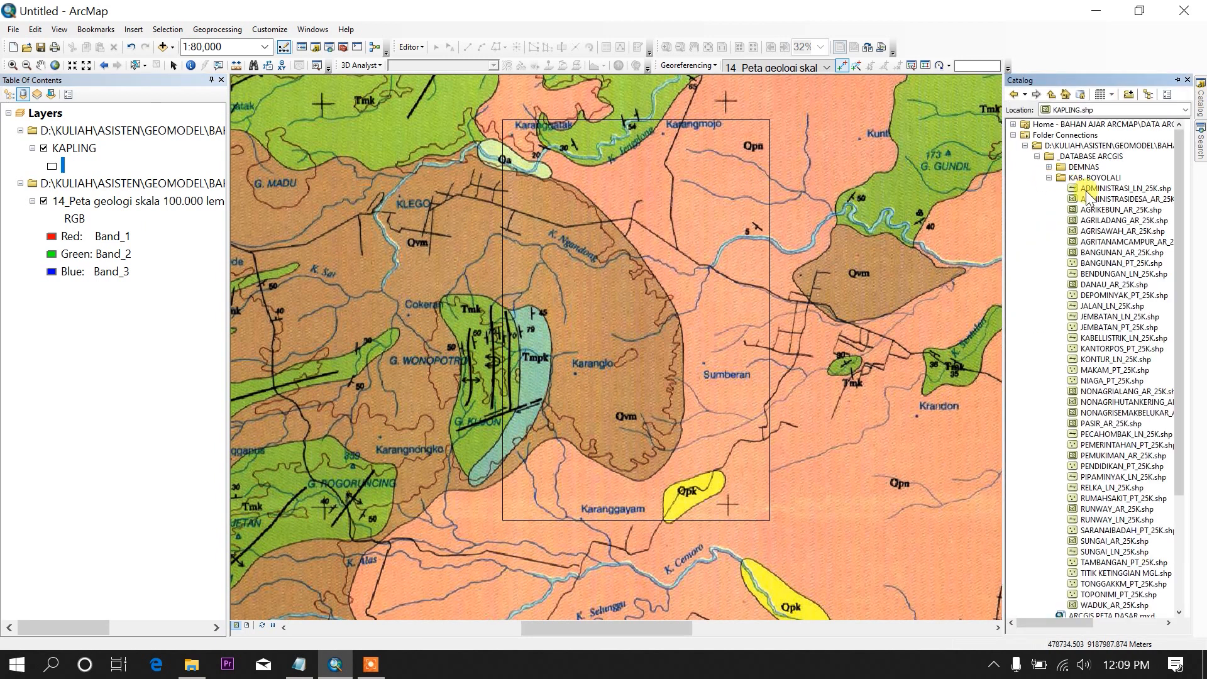
scroll(1108, 232, "down", 3)
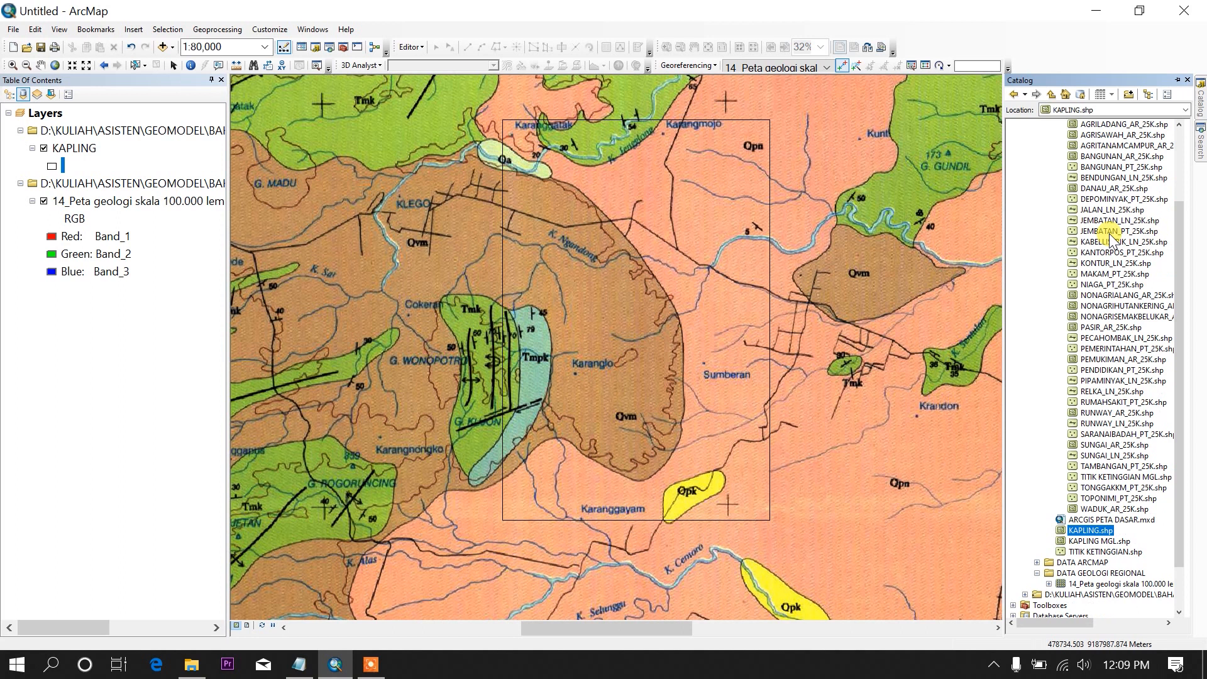
scroll(1108, 234, "up", 2)
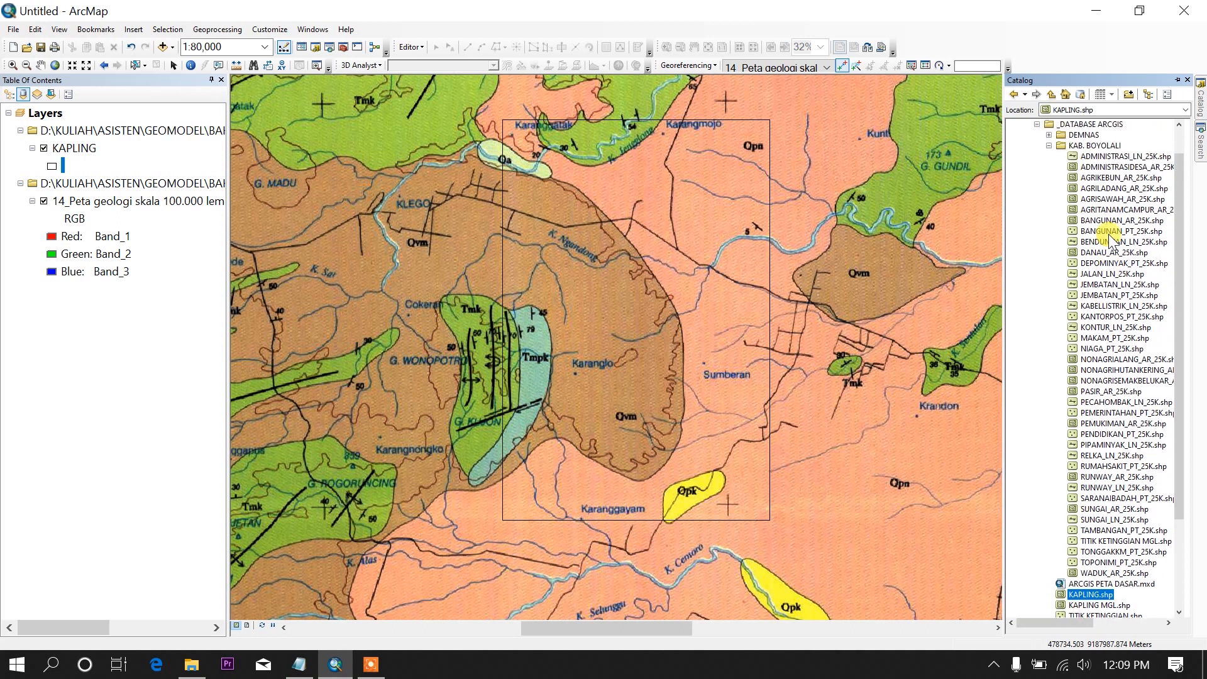
scroll(1108, 234, "down", 4)
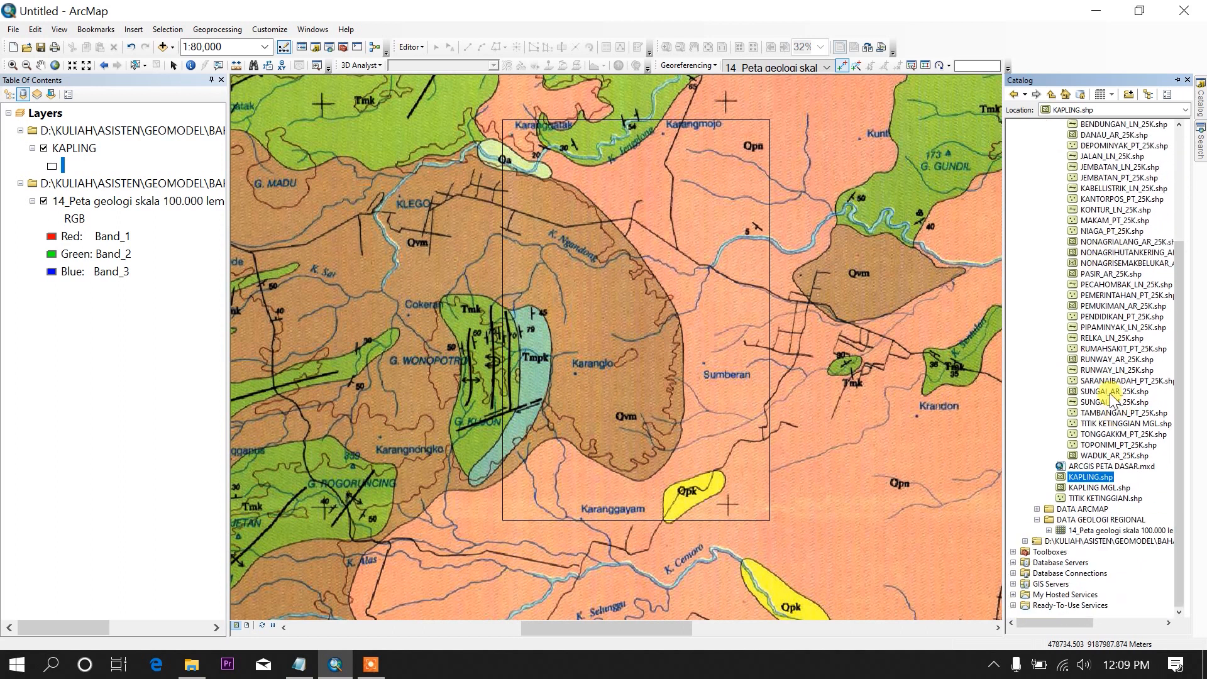
left_click_drag(1110, 393, 484, 360)
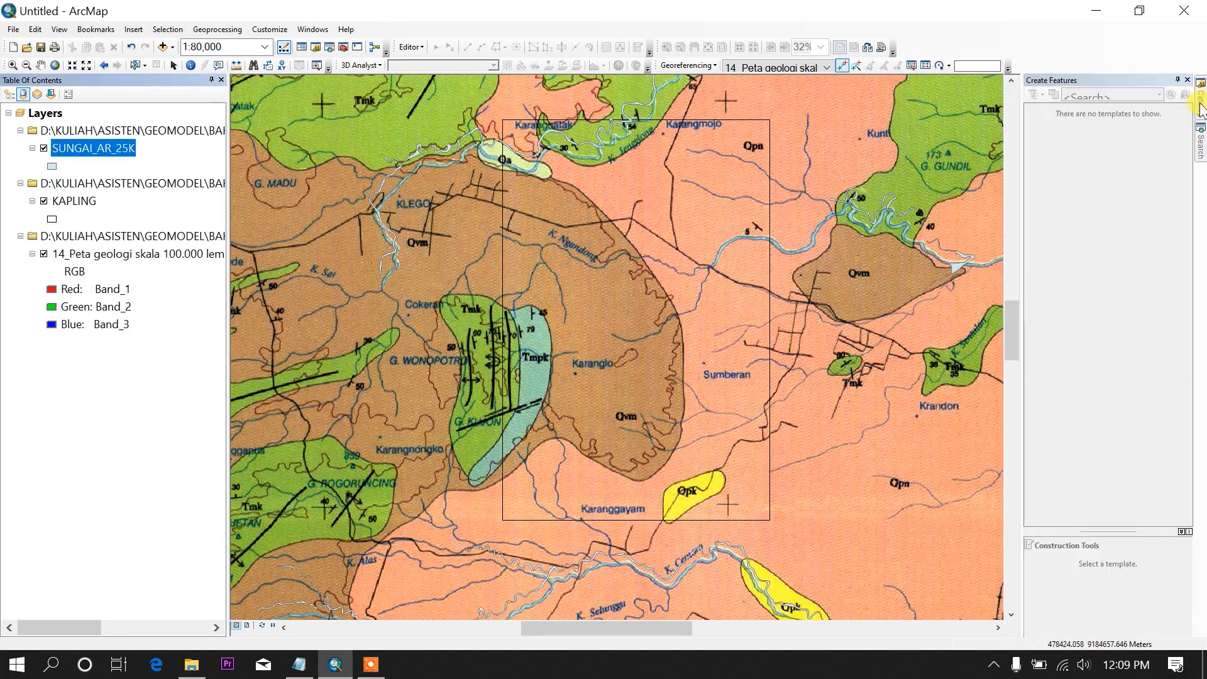
mouse_move(1200, 107)
left_click_drag(1101, 407, 729, 393)
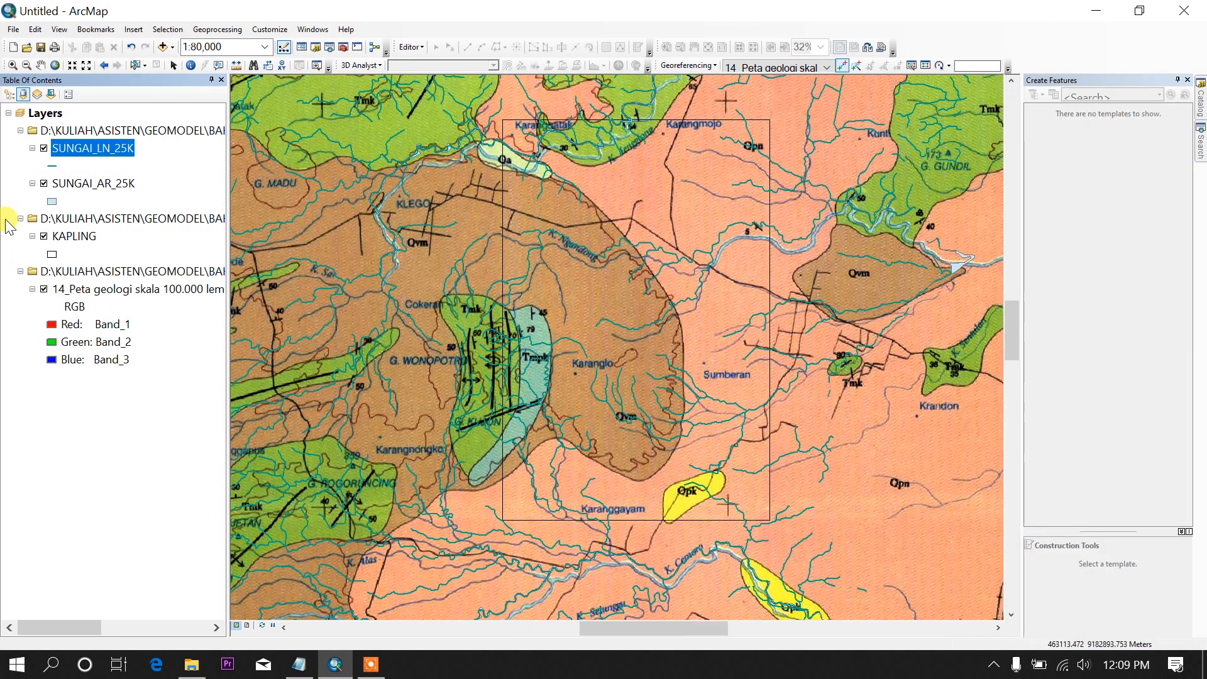
Colour the SUNGAI_LN_25K river lines and the SUNGAI_AR_25K river polygons blue
right_click(52, 165)
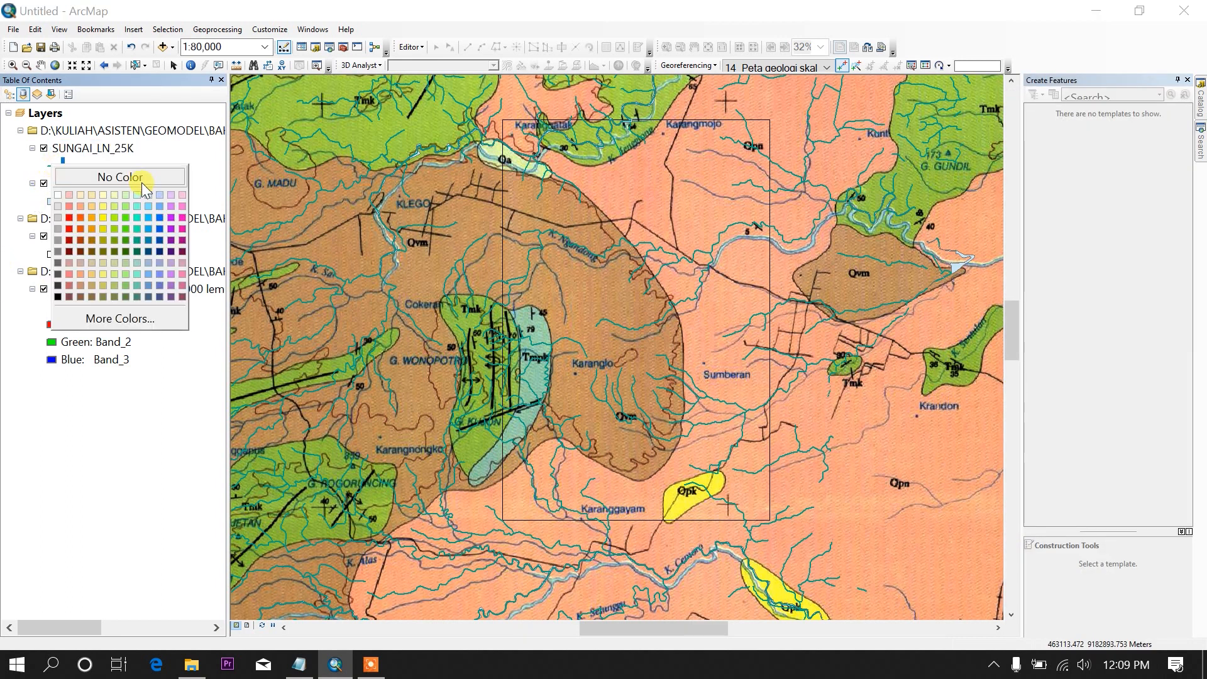
left_click(152, 231)
right_click(53, 200)
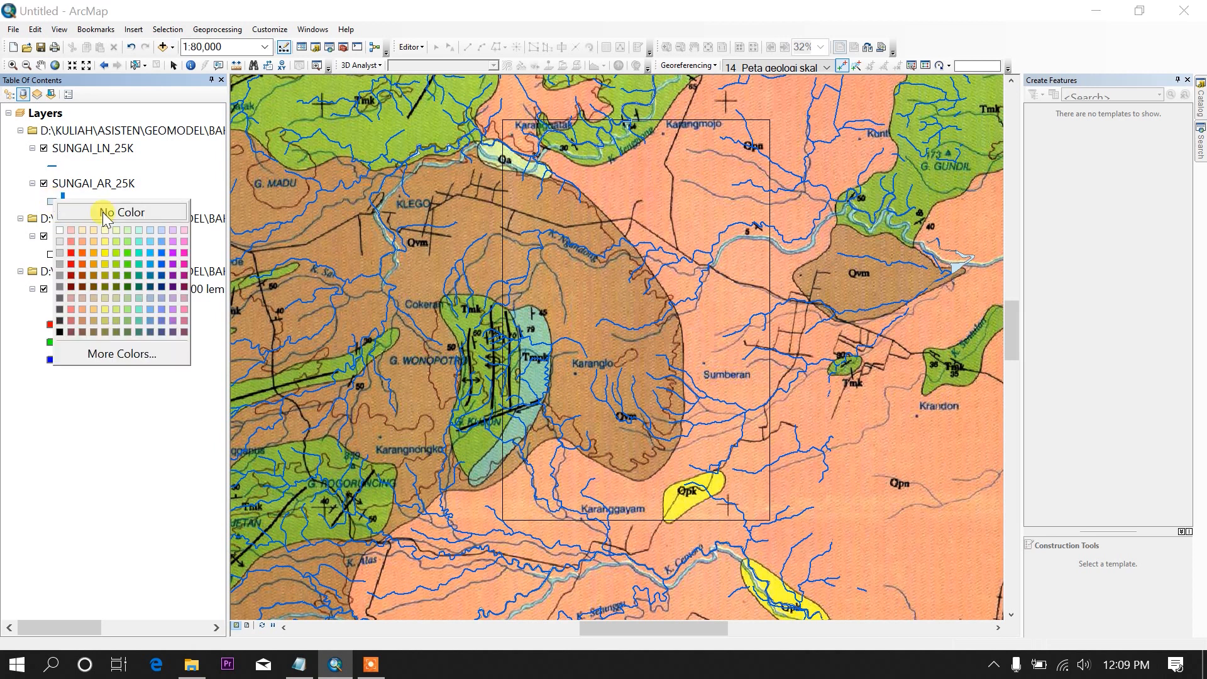
left_click(161, 264)
Compare the river layers with the rivers drawn on the geological map near Karanggatak, briefly hiding the map image
scroll(591, 264, "up", 1)
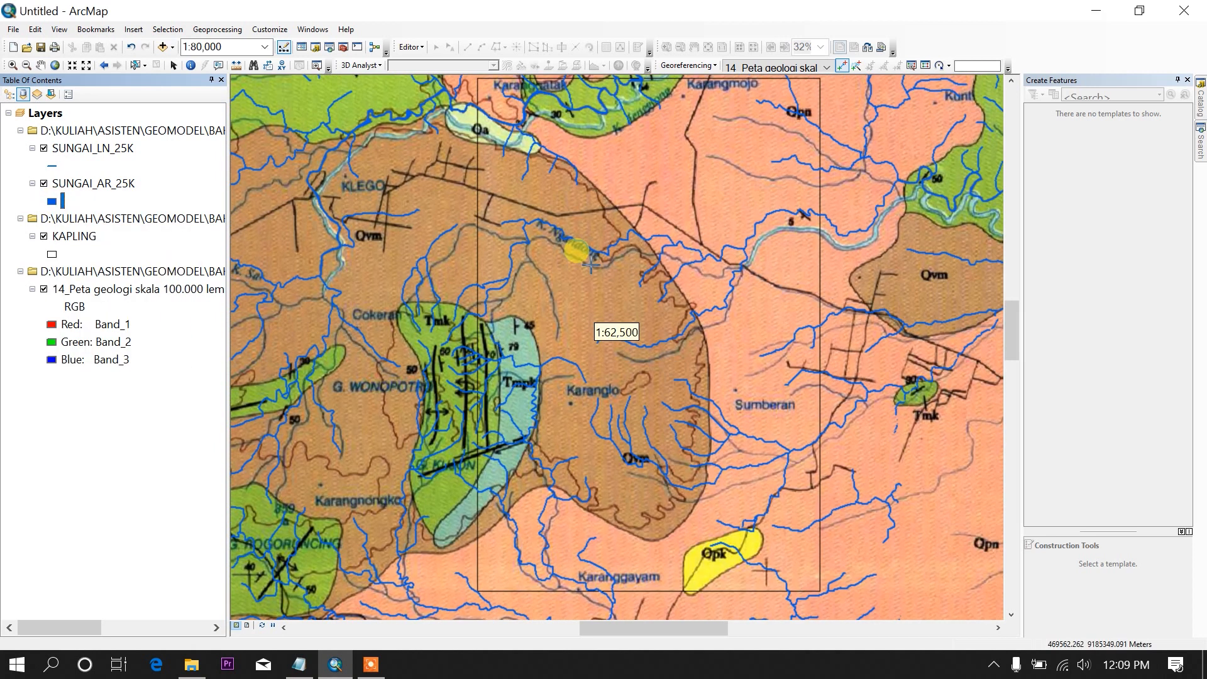
left_click_drag(561, 260, 566, 431)
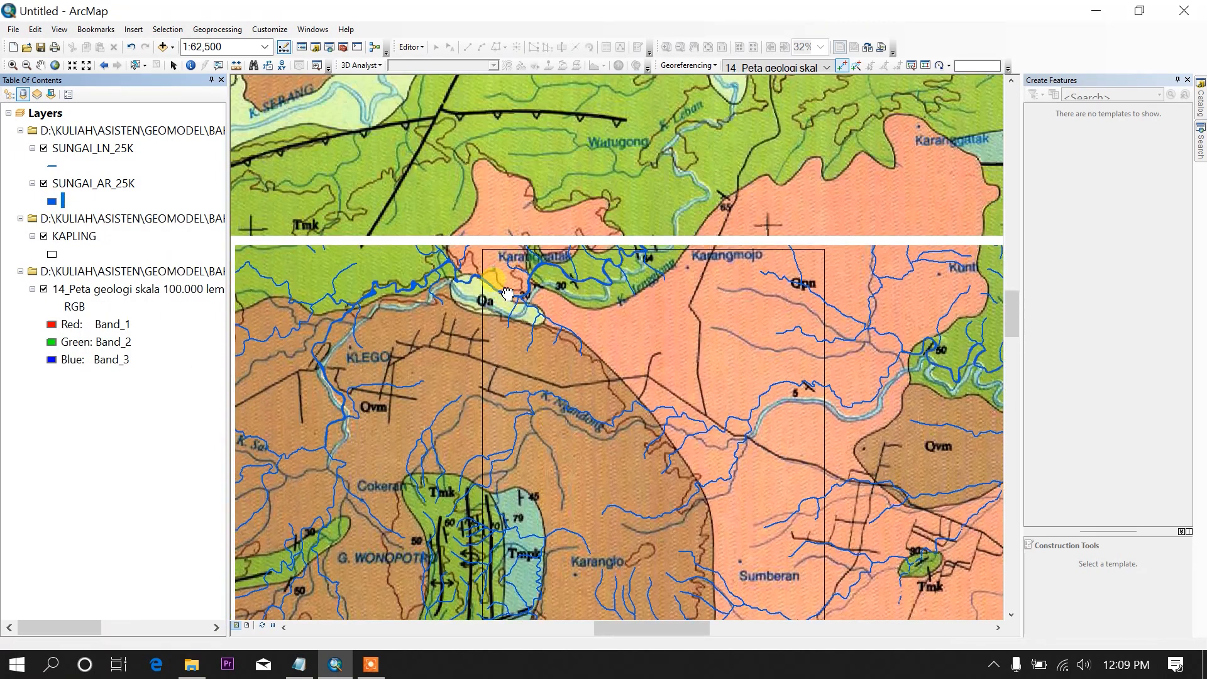
scroll(508, 294, "up", 2)
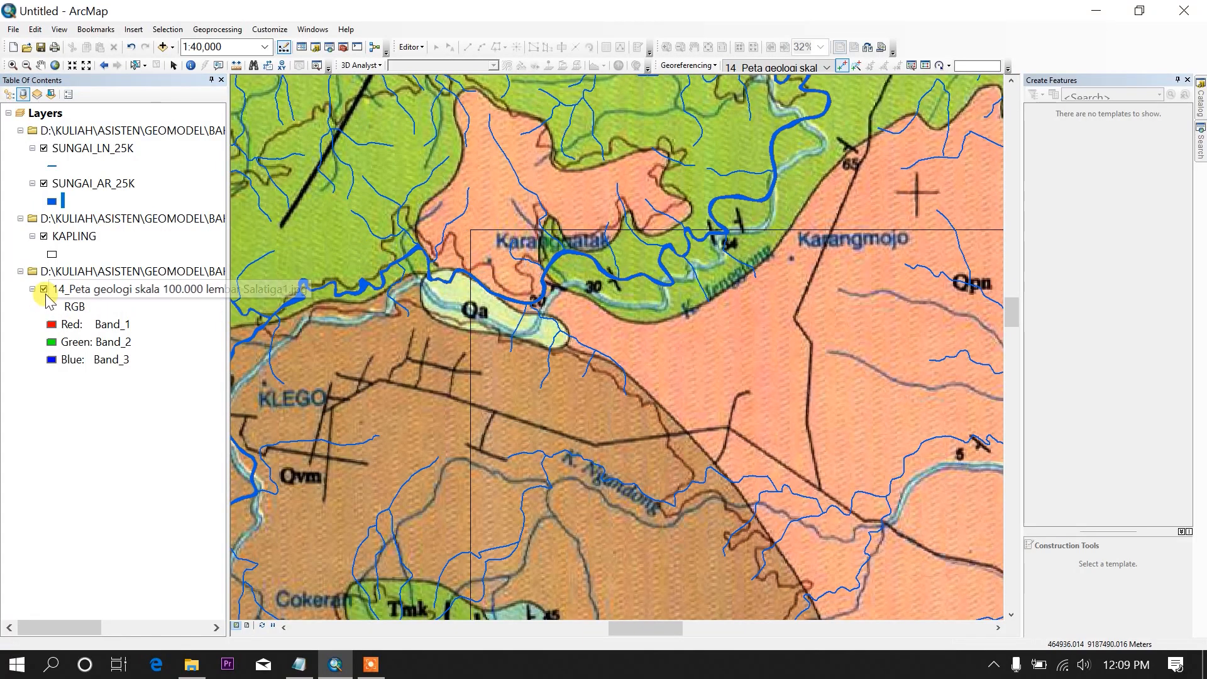
left_click(44, 290)
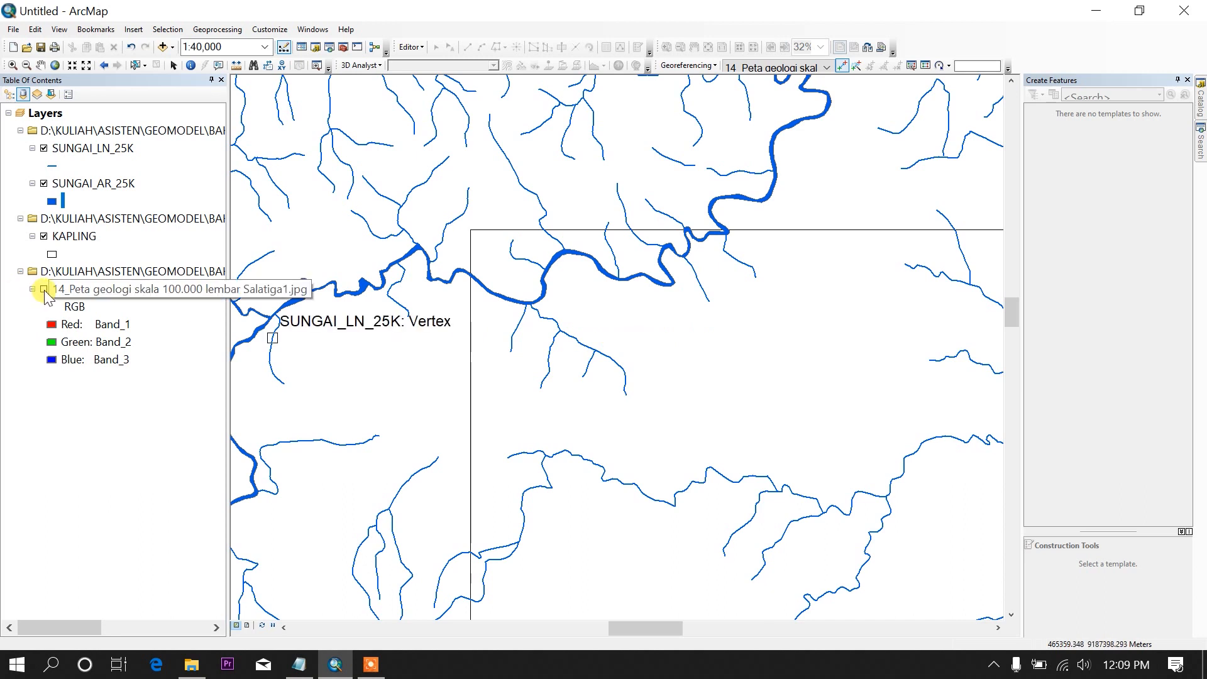
left_click(44, 290)
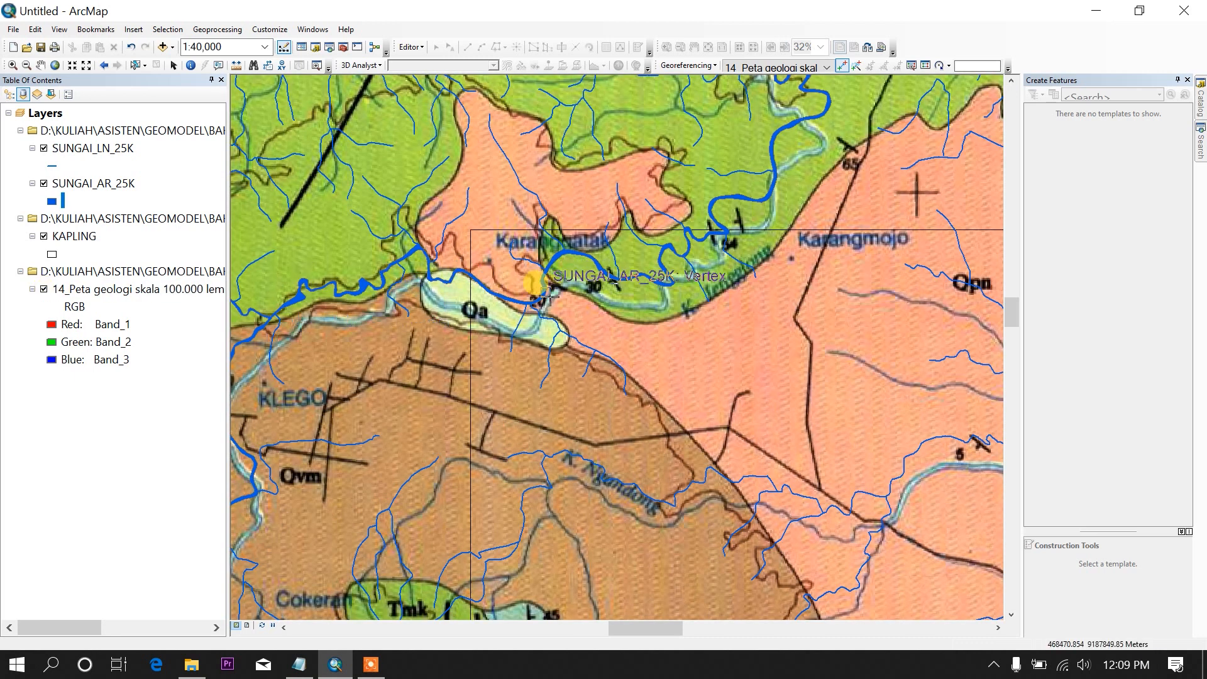
scroll(550, 297, "up", 2)
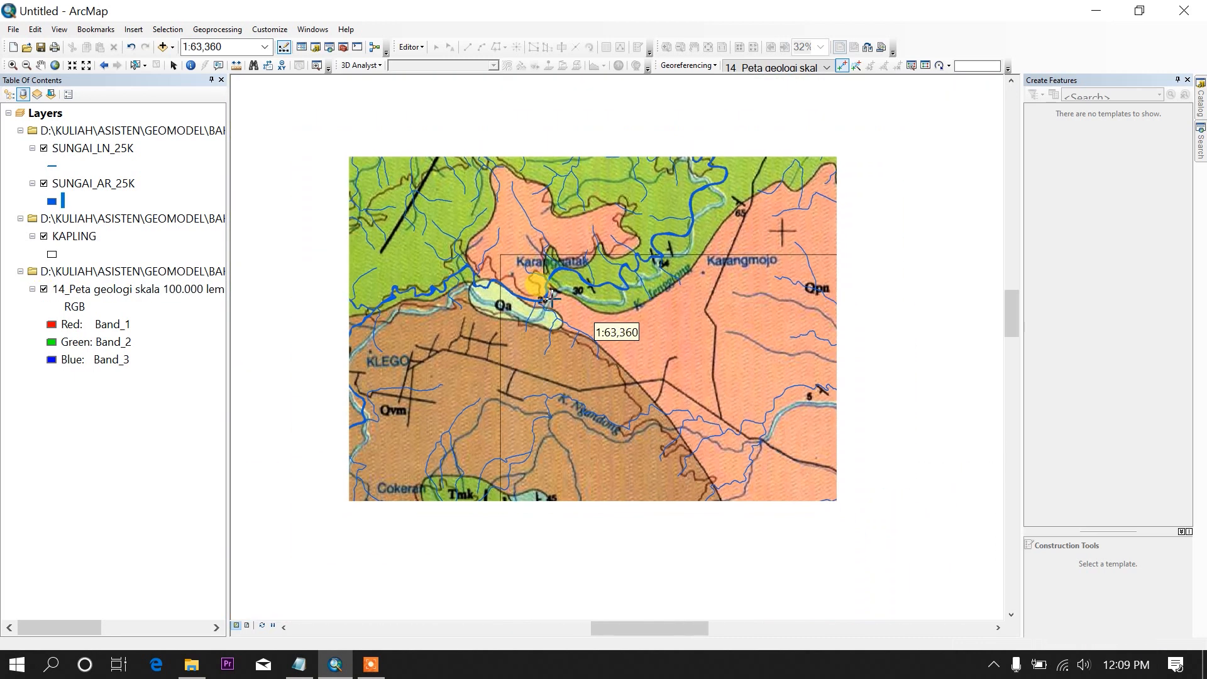
Examine the geological map's title block, scale and year below the legend, and the river layers' coverage over the whole sheet
scroll(551, 296, "up", 1)
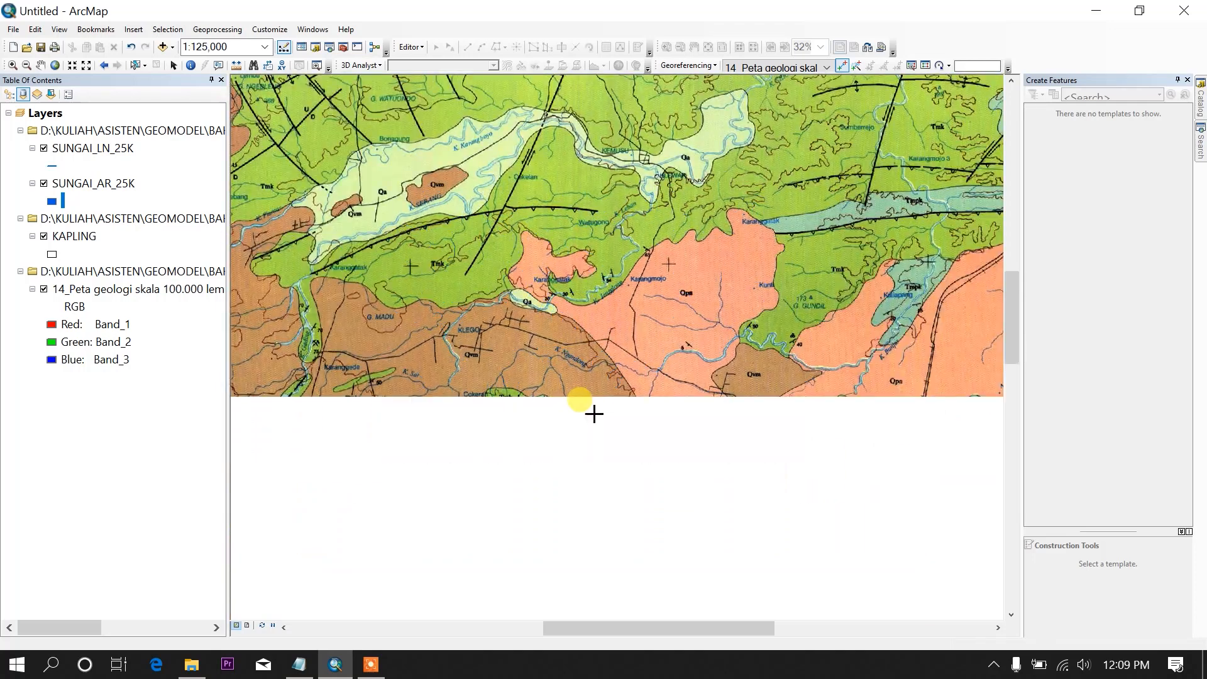
scroll(607, 347, "up", 1)
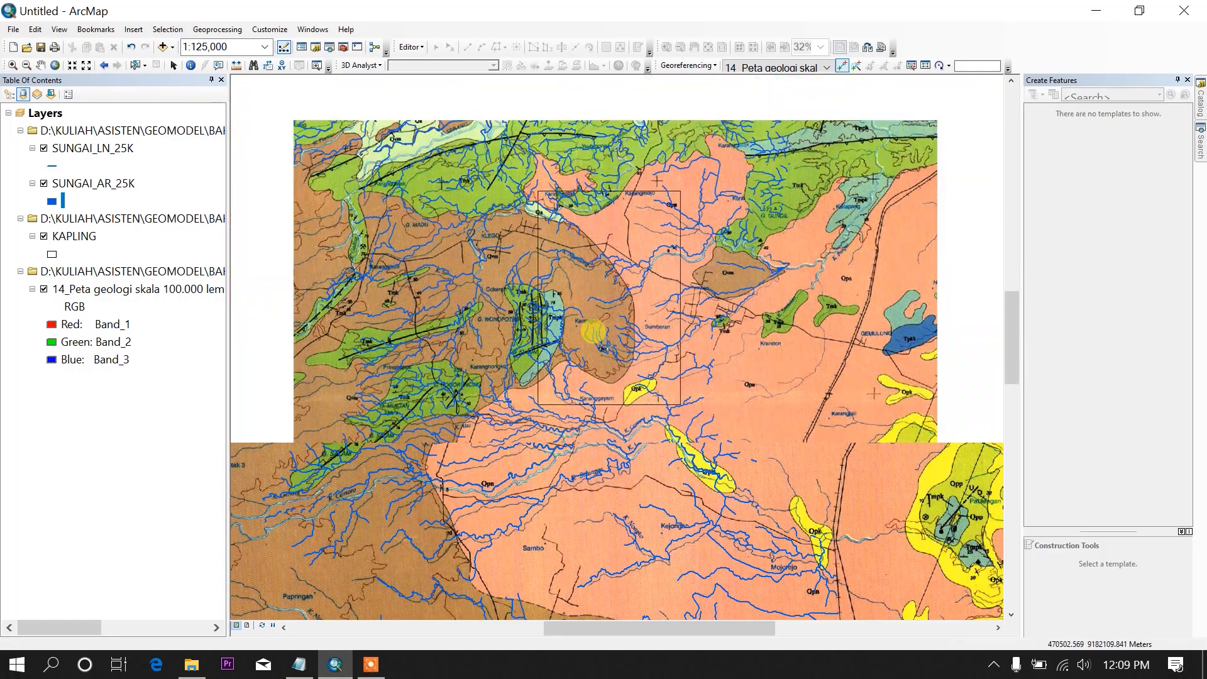
left_click_drag(620, 407, 621, 215)
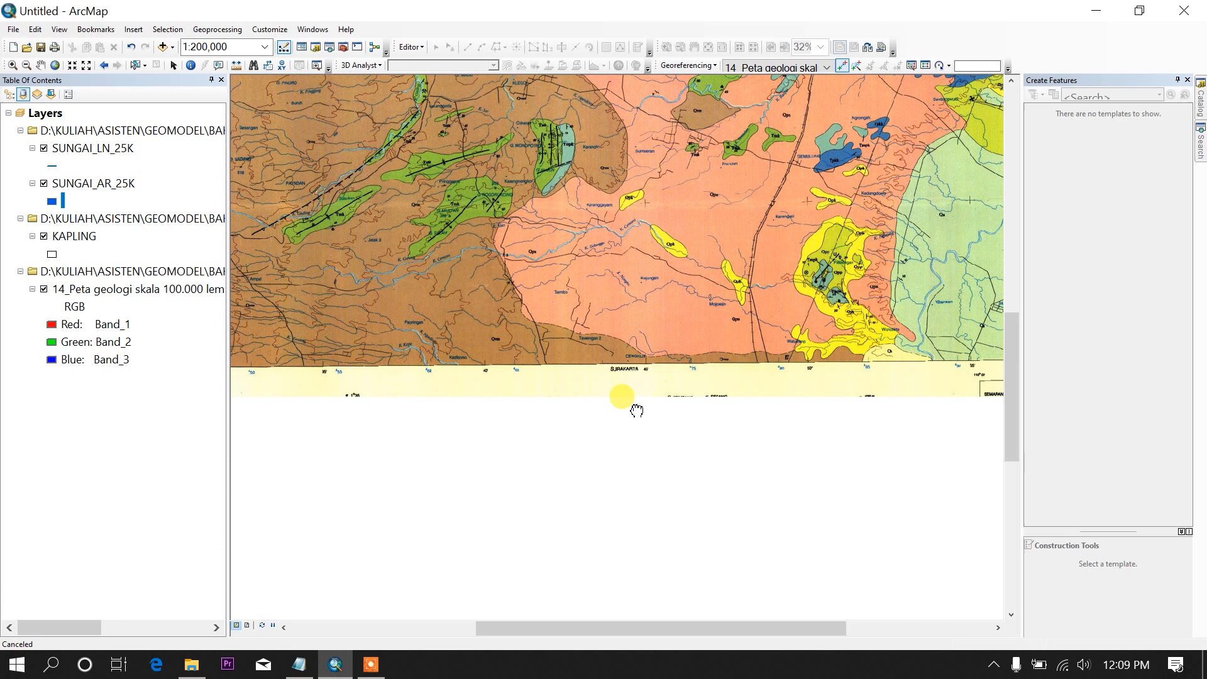
left_click_drag(634, 447, 629, 210)
left_click_drag(631, 345, 636, 137)
scroll(625, 556, "down", 4)
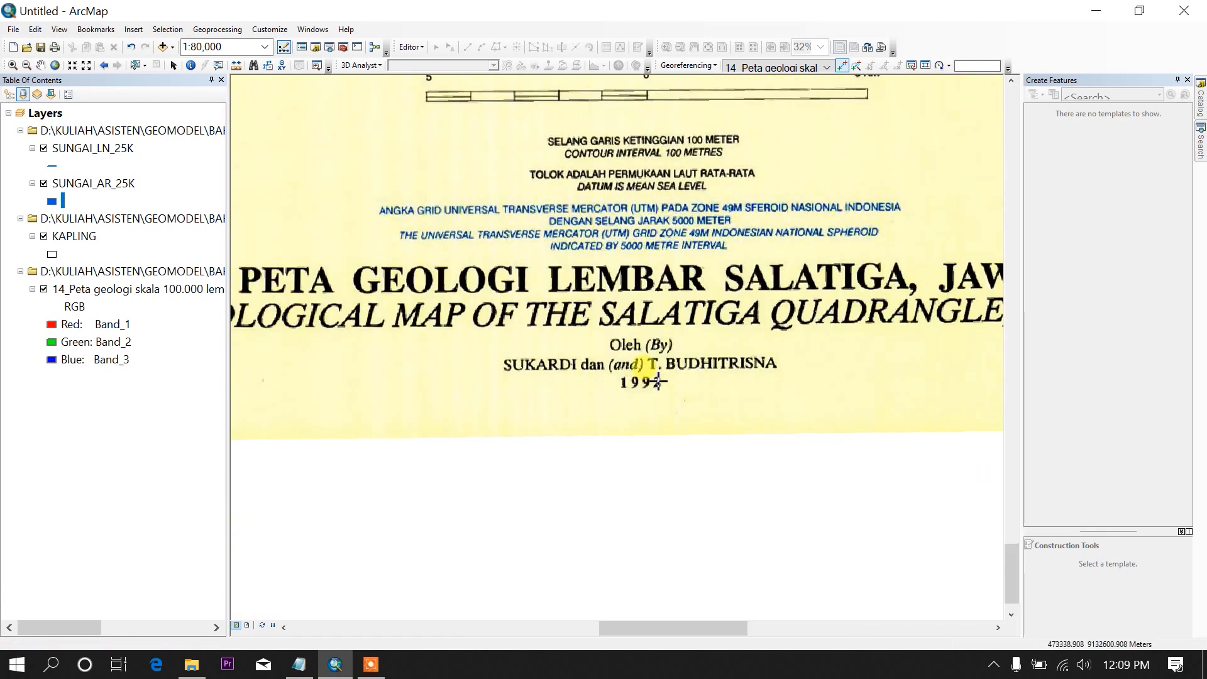
scroll(634, 241, "up", 1)
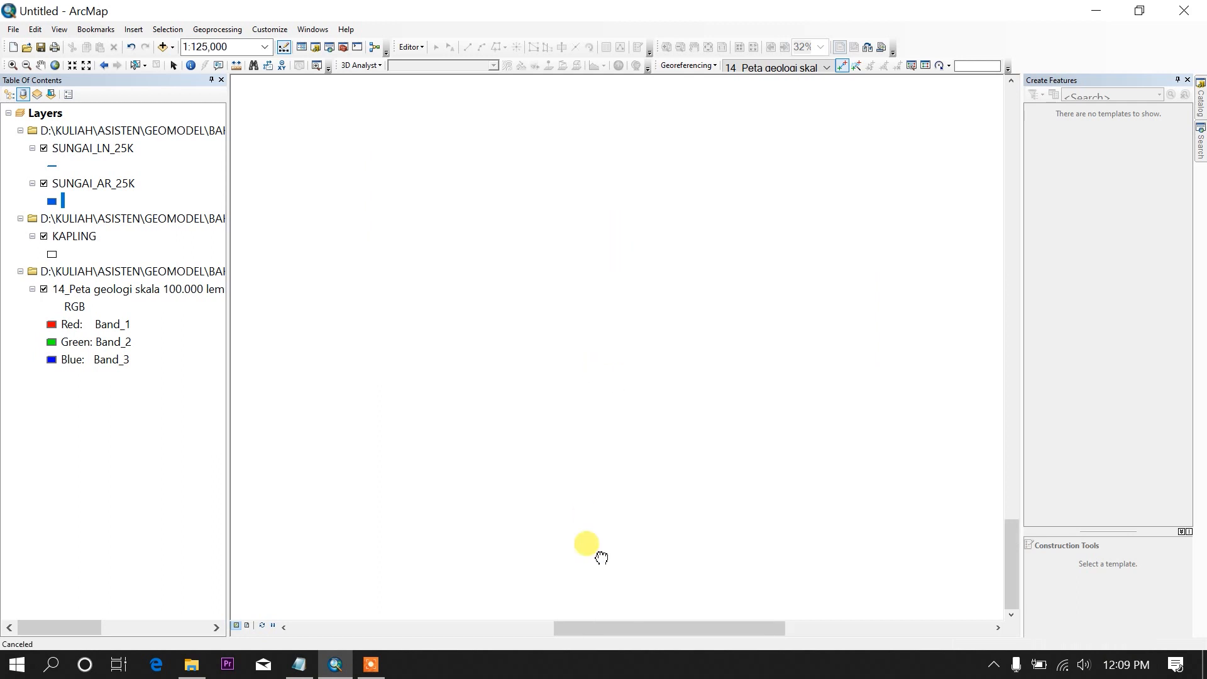
scroll(547, 317, "down", 1)
scroll(546, 318, "up", 2)
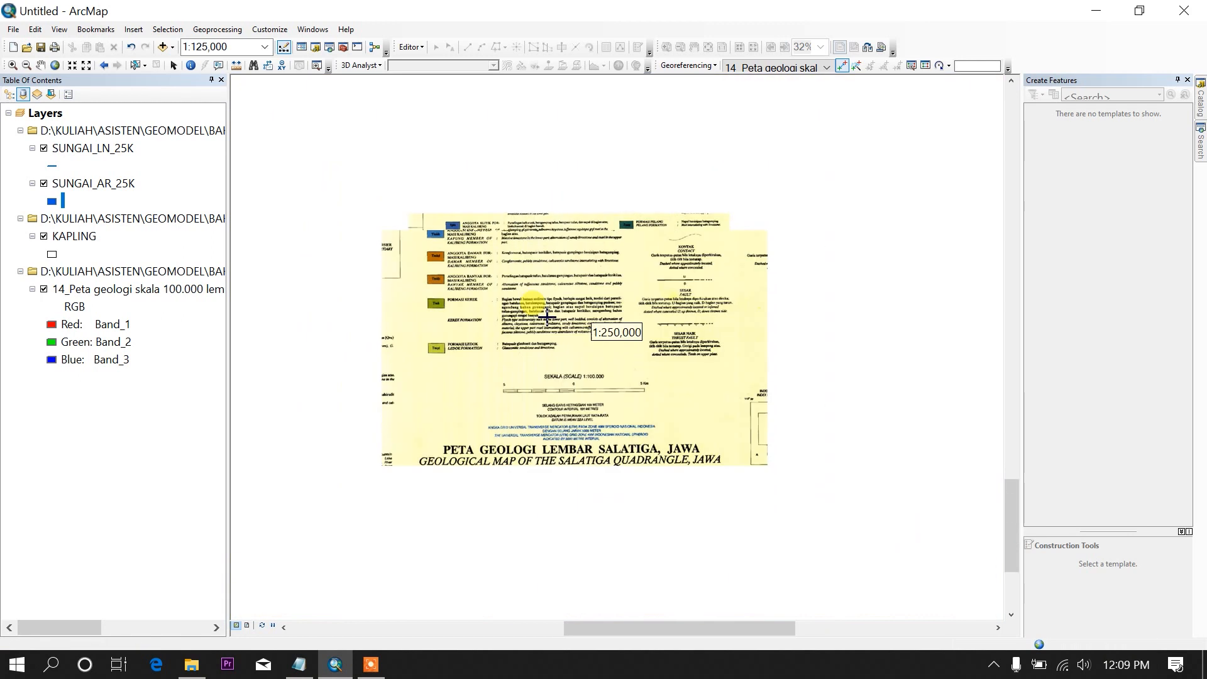
scroll(553, 239, "up", 2)
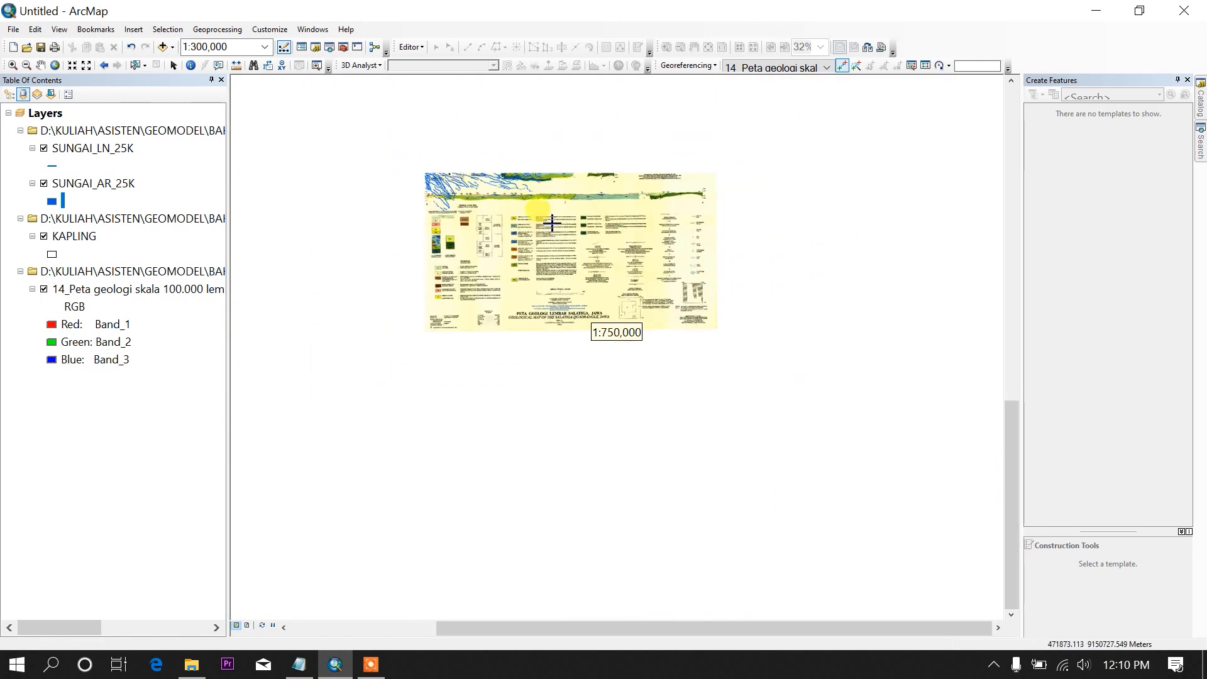
left_click_drag(530, 256, 500, 463)
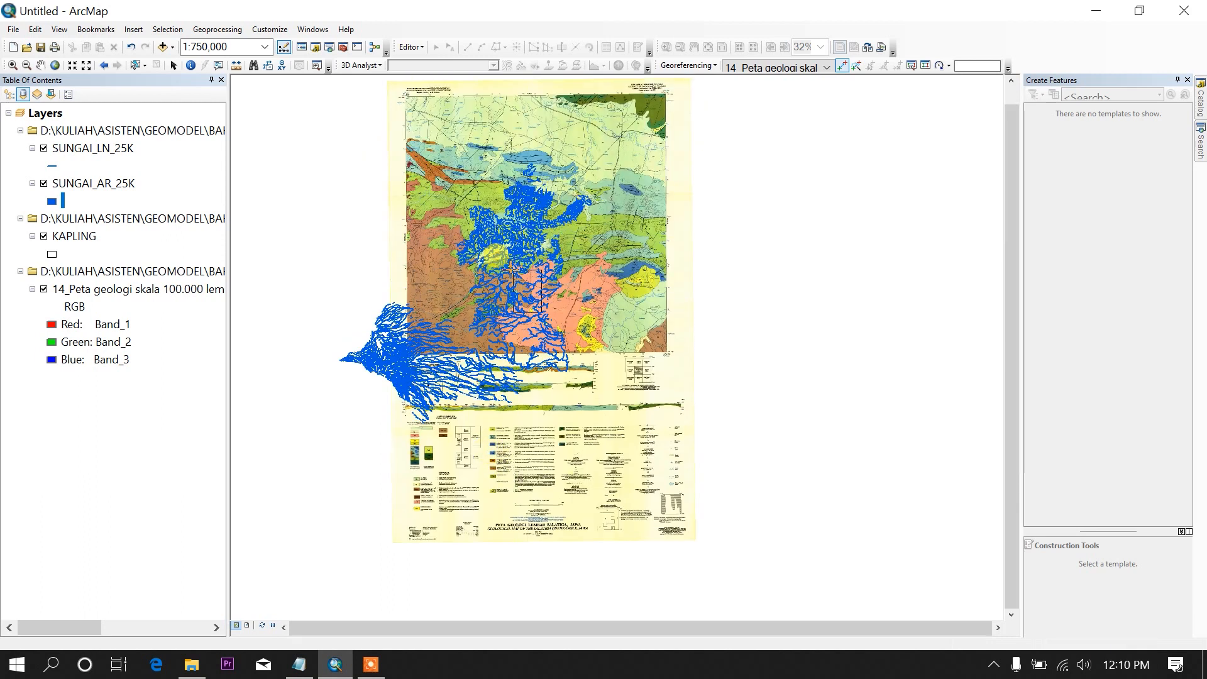
scroll(521, 276, "down", 1)
scroll(521, 278, "down", 4)
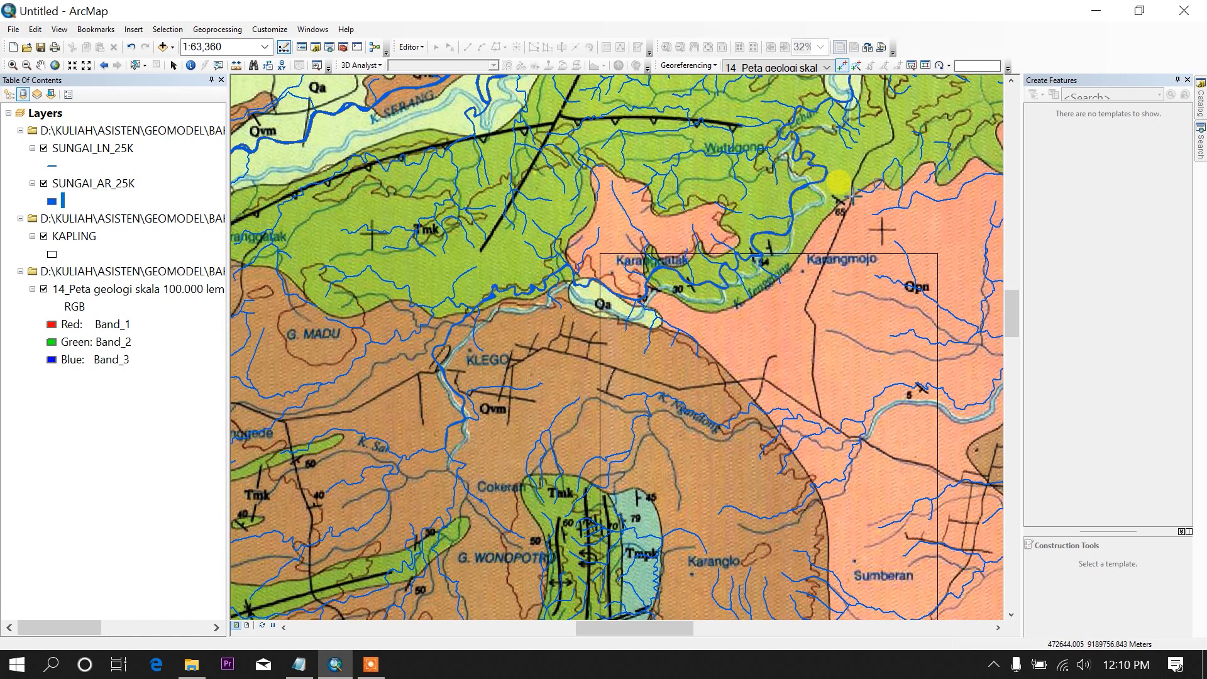
Start a georeferencing control point at the northwest corner of the KAPLING plot and set its X coordinate to 467575 from the Notepad coordinates
scroll(612, 298, "down", 2)
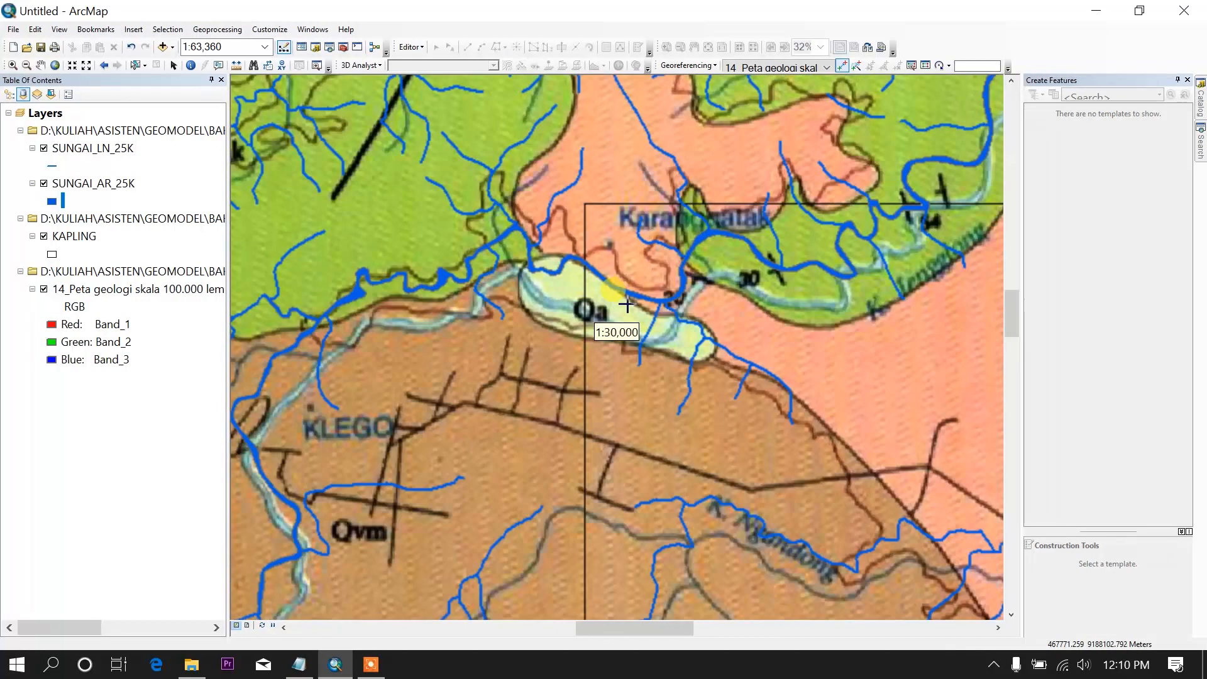
left_click_drag(624, 299, 527, 313)
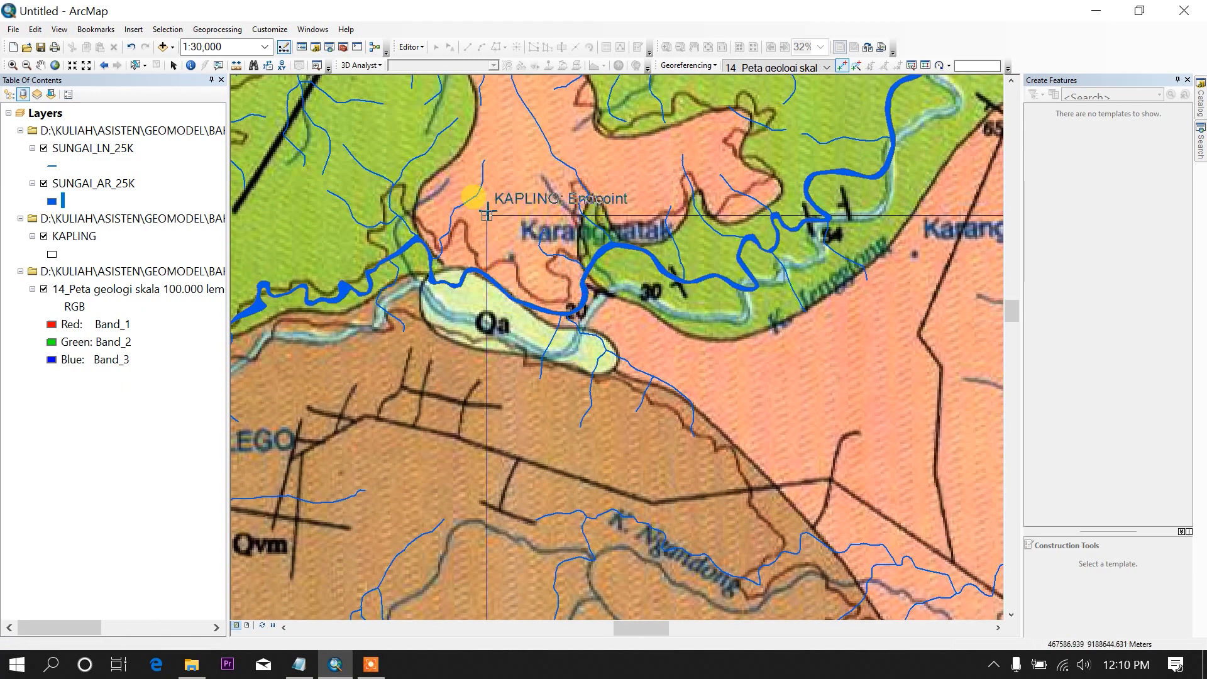
left_click(841, 65)
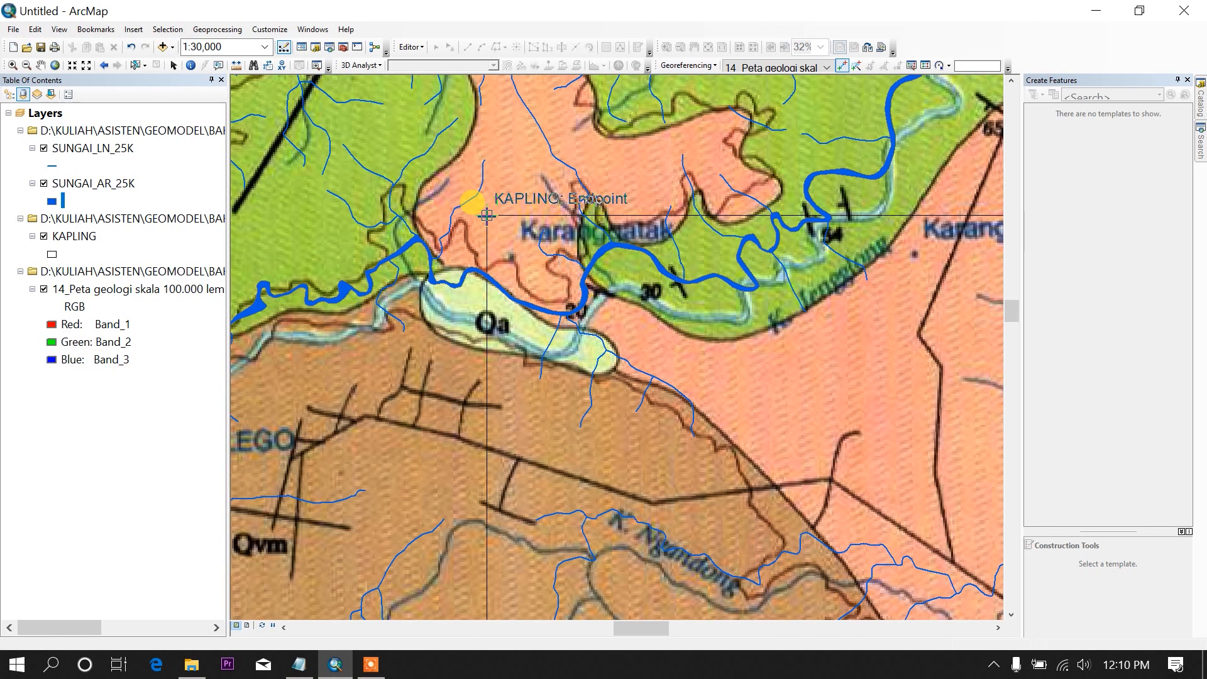
right_click(486, 216)
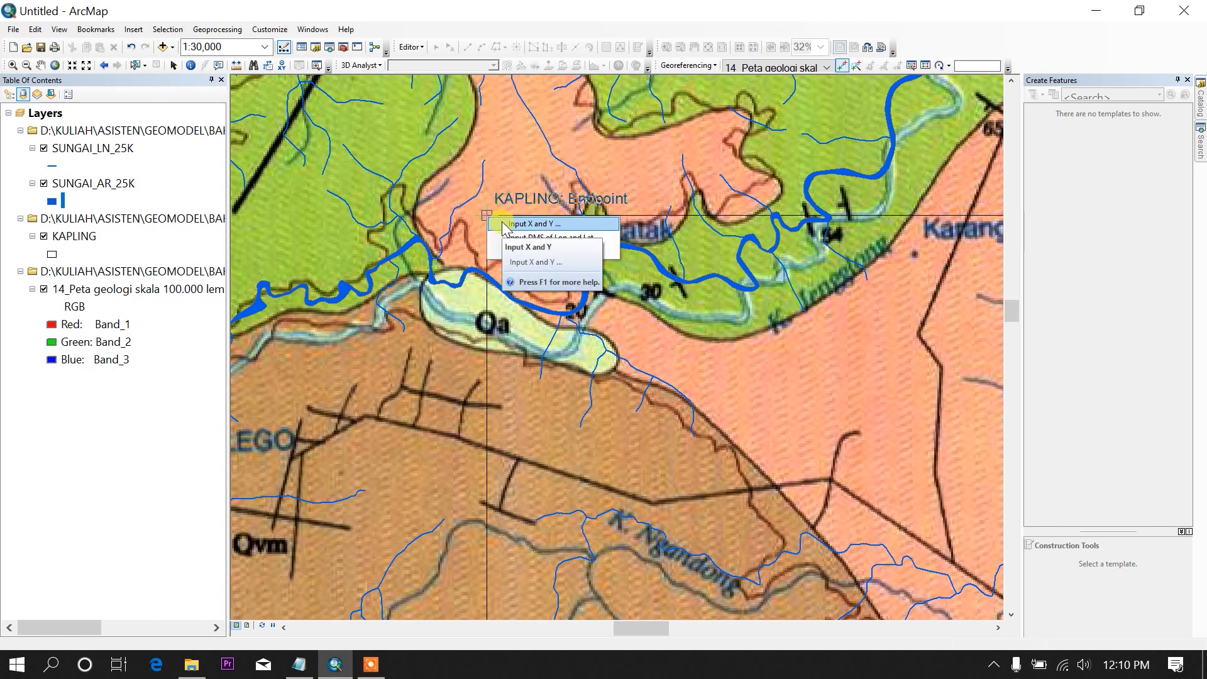
left_click(504, 225)
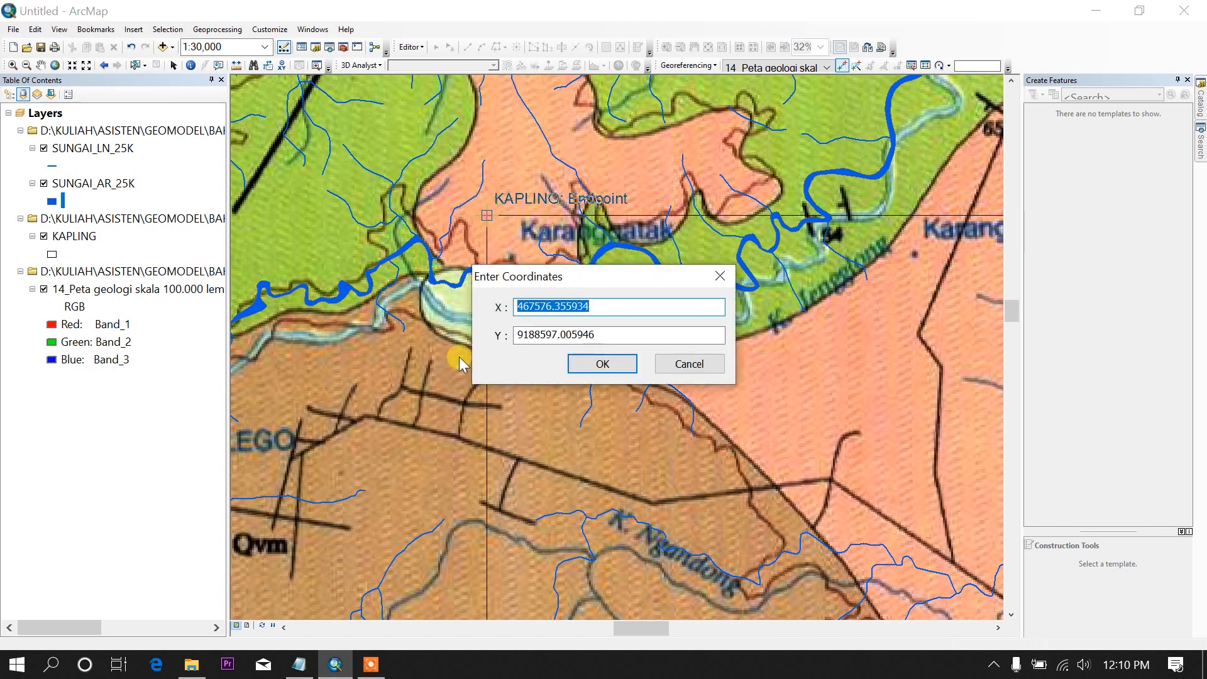
left_click_drag(578, 287, 645, 305)
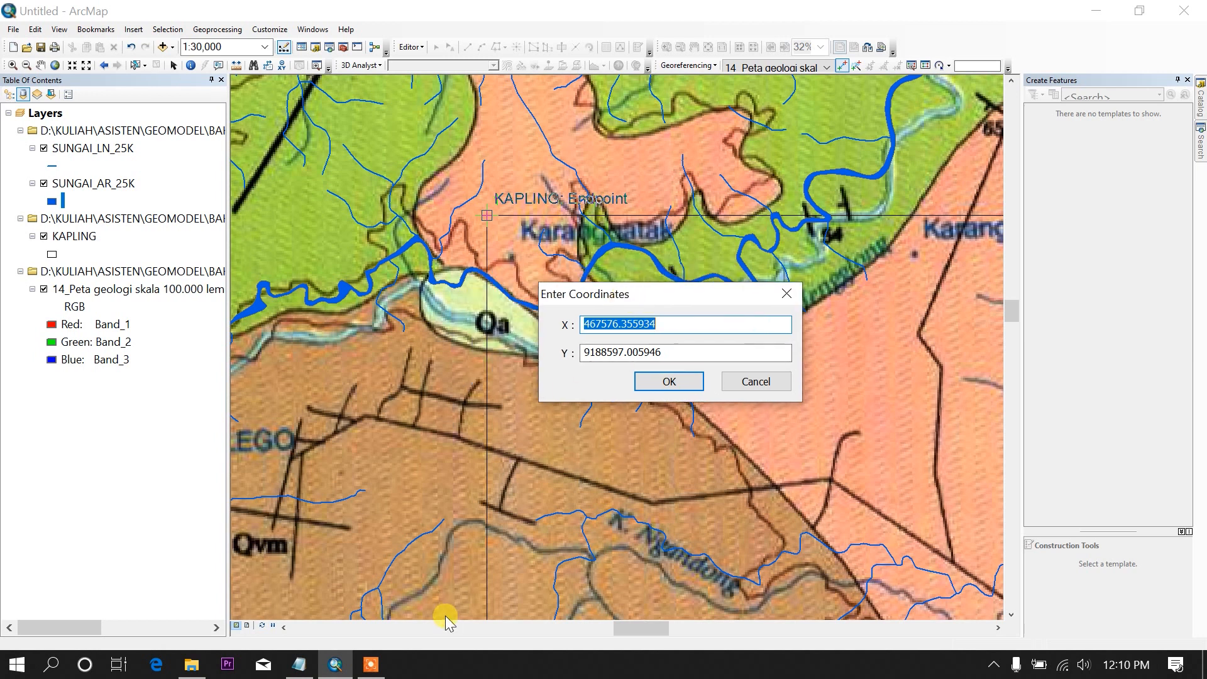
left_click(300, 664)
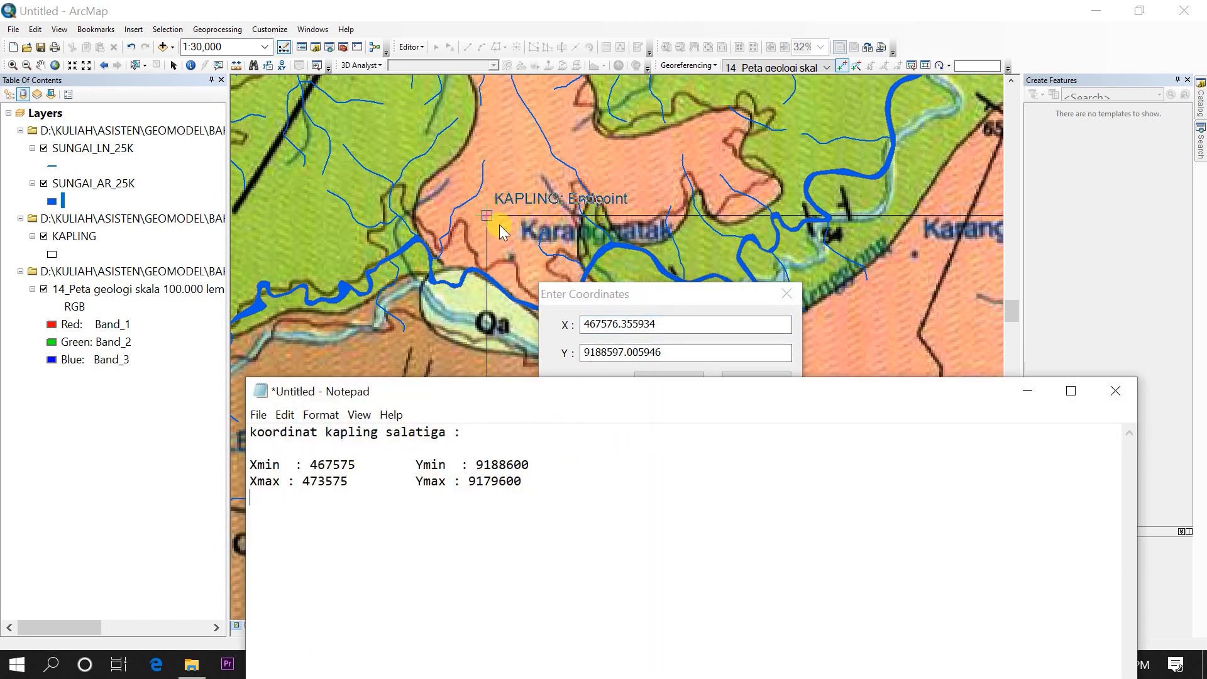
left_click_drag(358, 466, 326, 465)
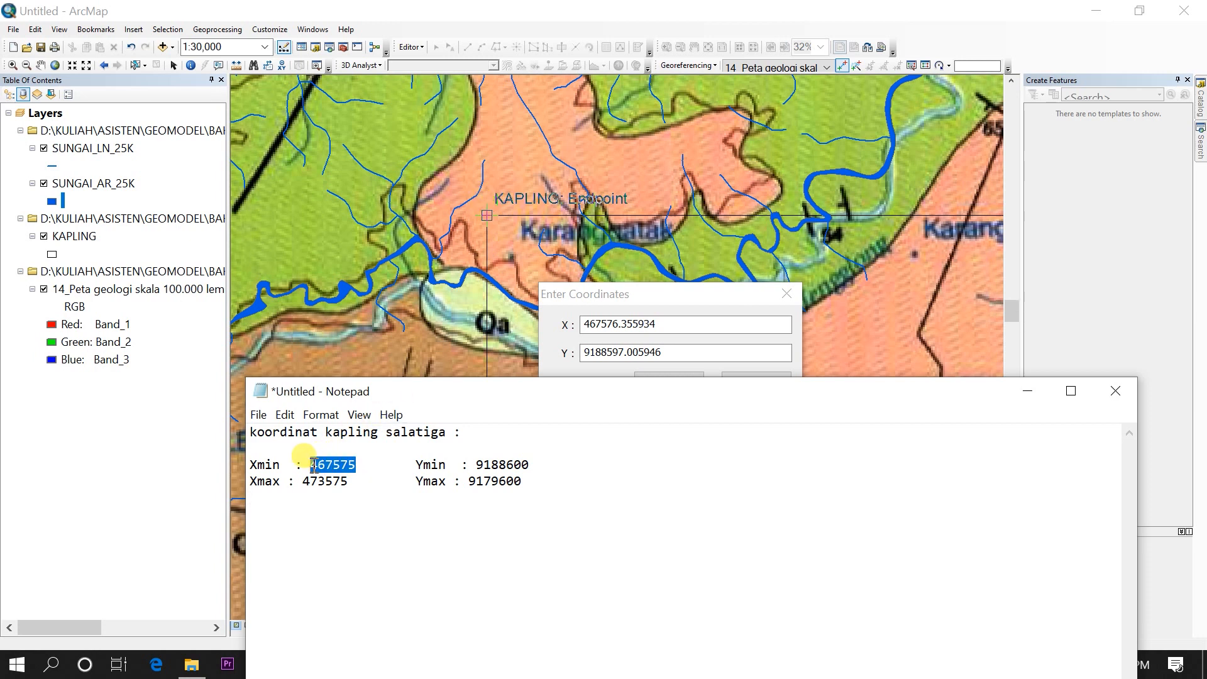
left_click(682, 323)
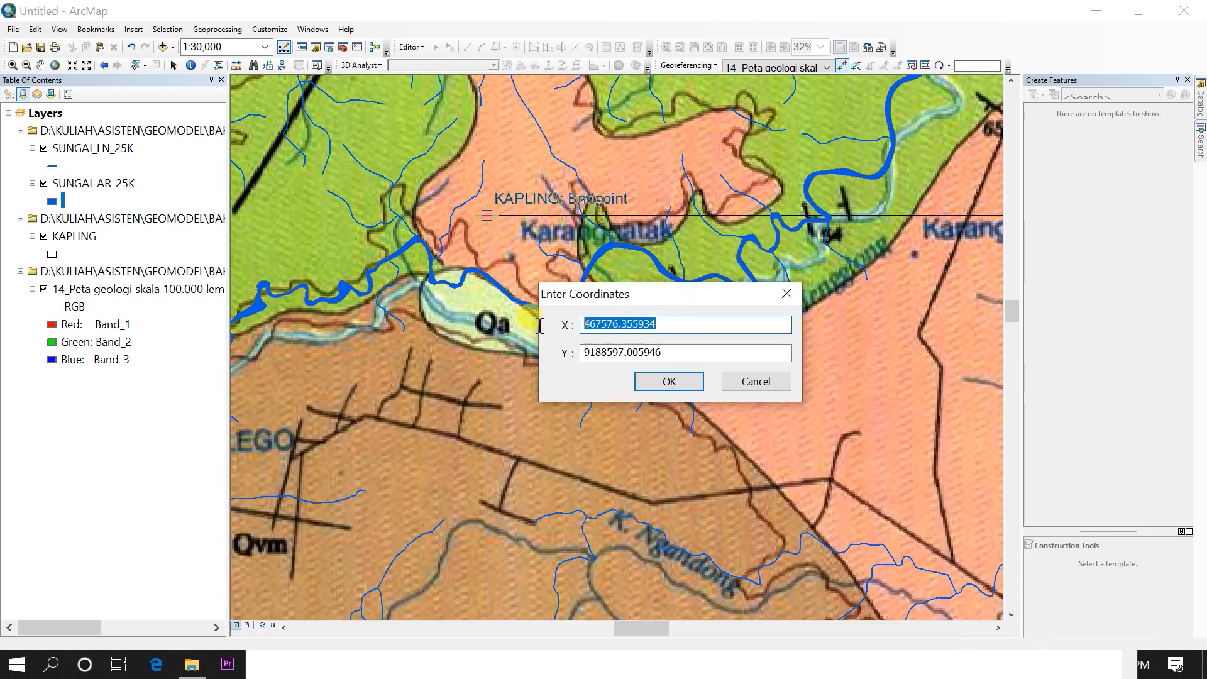
type("467575")
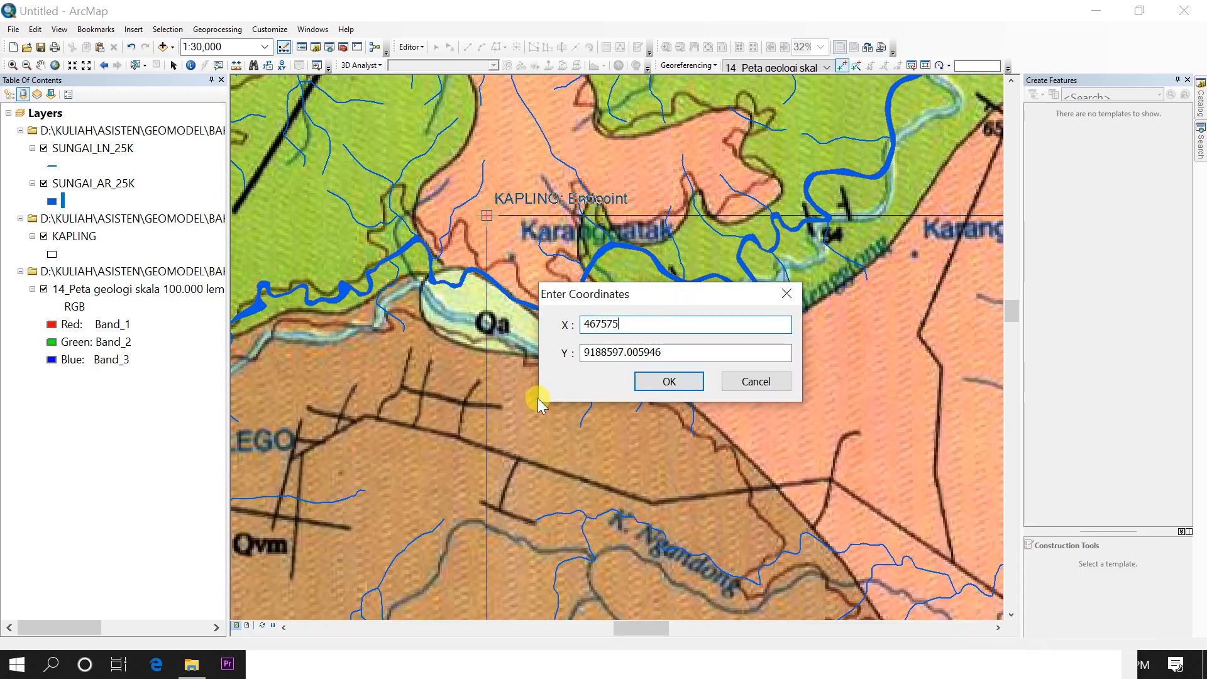
Set the control point's Y coordinate to 9188600 from the Notepad coordinates and apply the coordinates
double_click(657, 352)
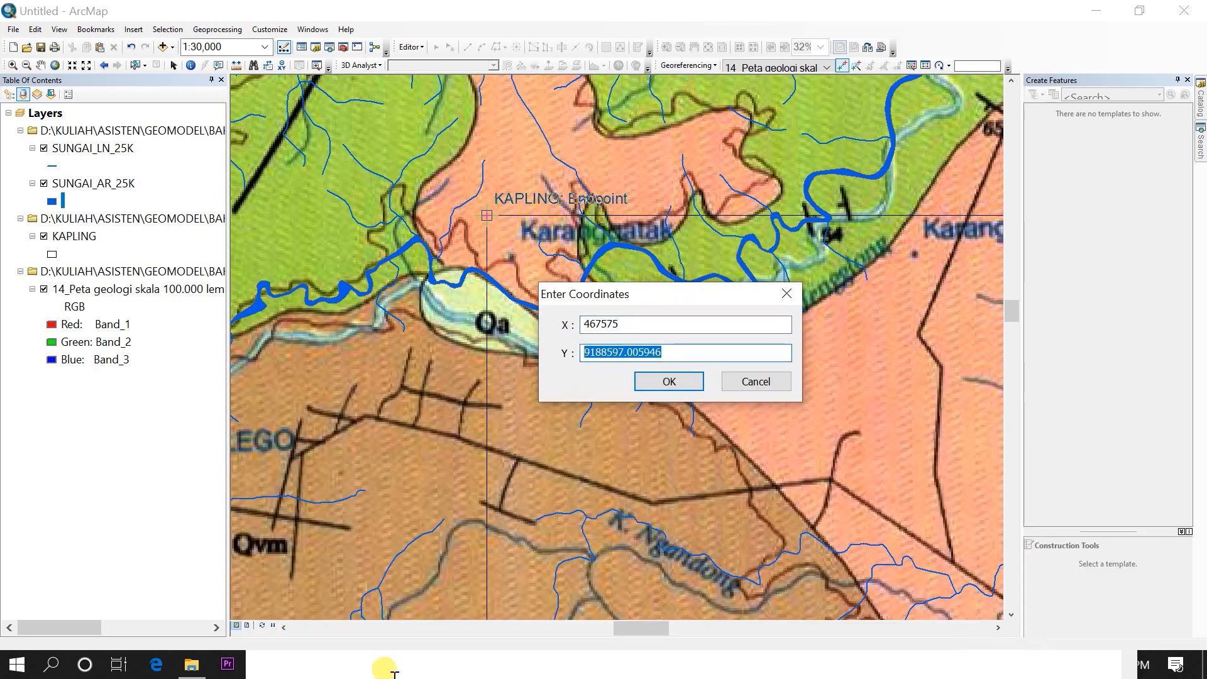
left_click(331, 664)
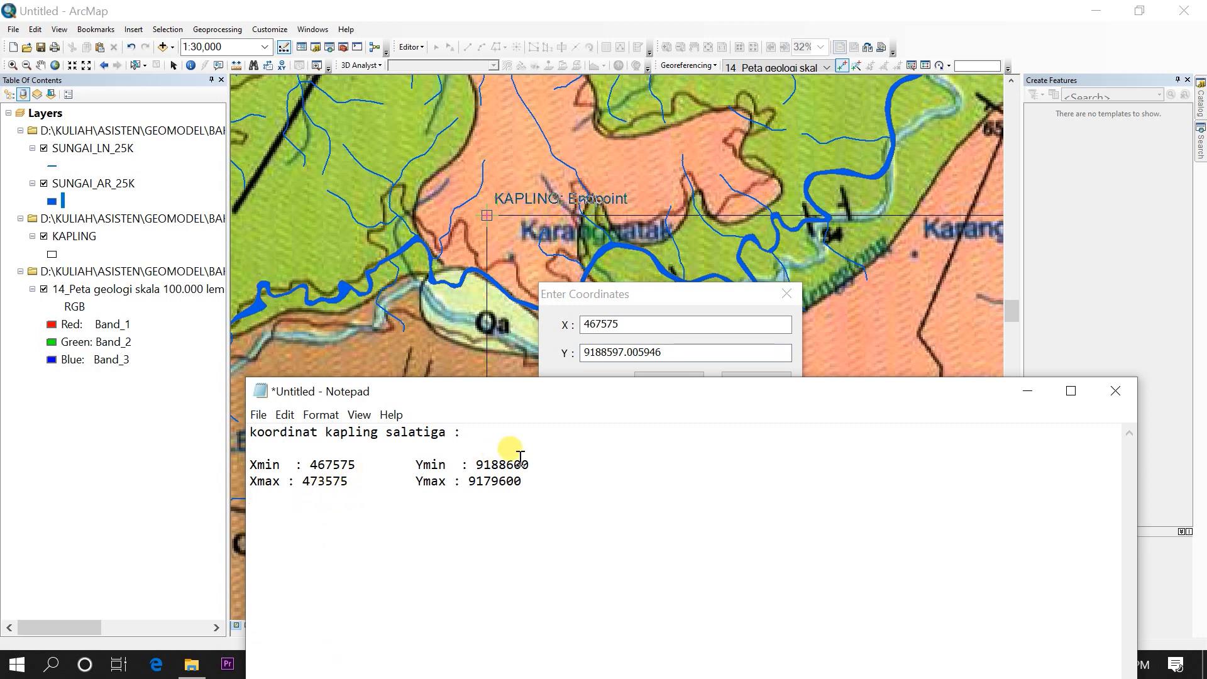
left_click_drag(532, 460, 482, 457)
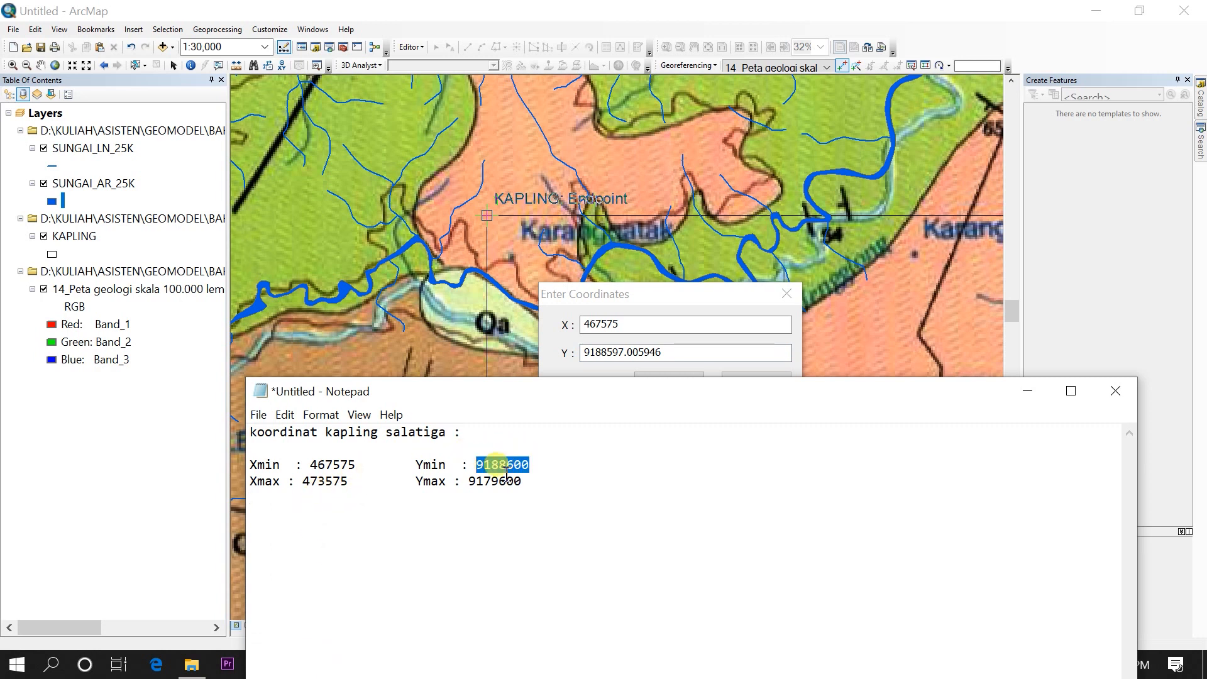
left_click(671, 353)
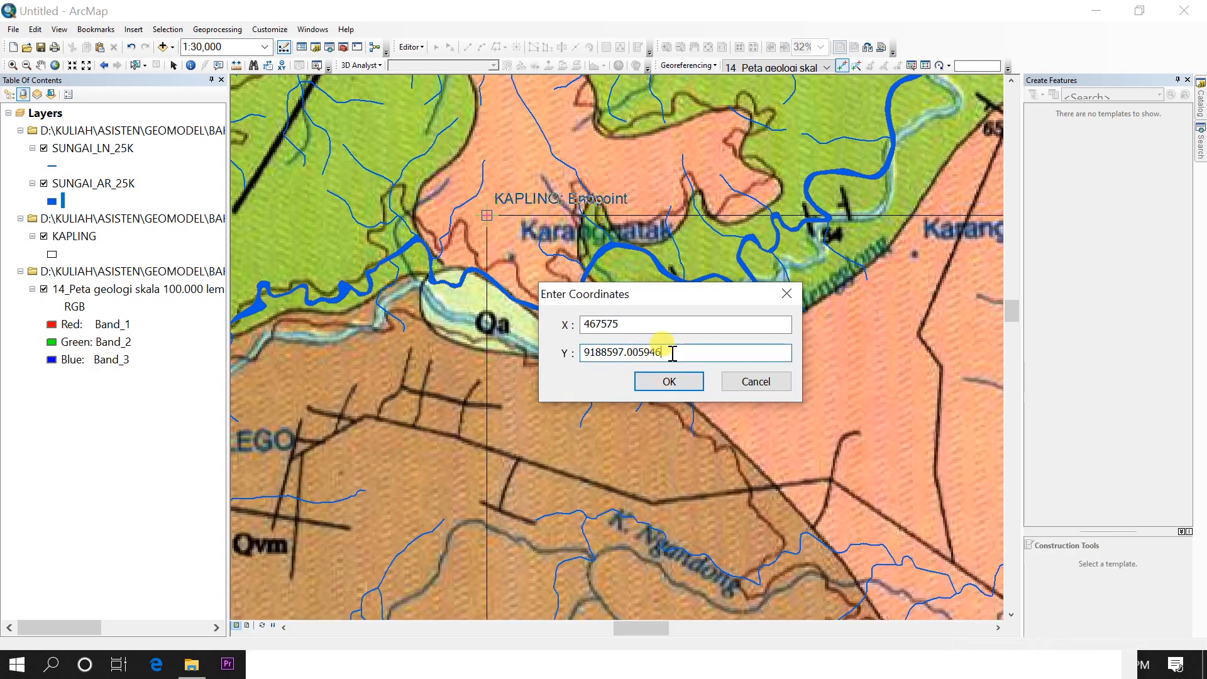
left_click_drag(670, 352, 548, 349)
type("9188600")
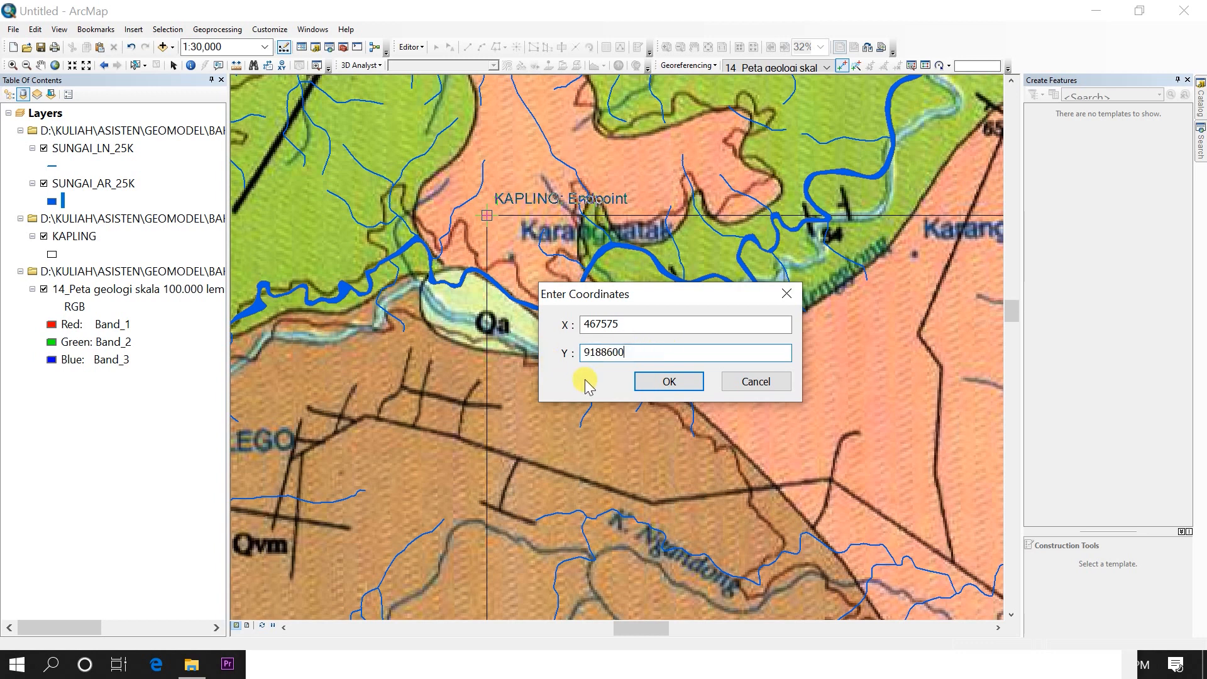
left_click(654, 381)
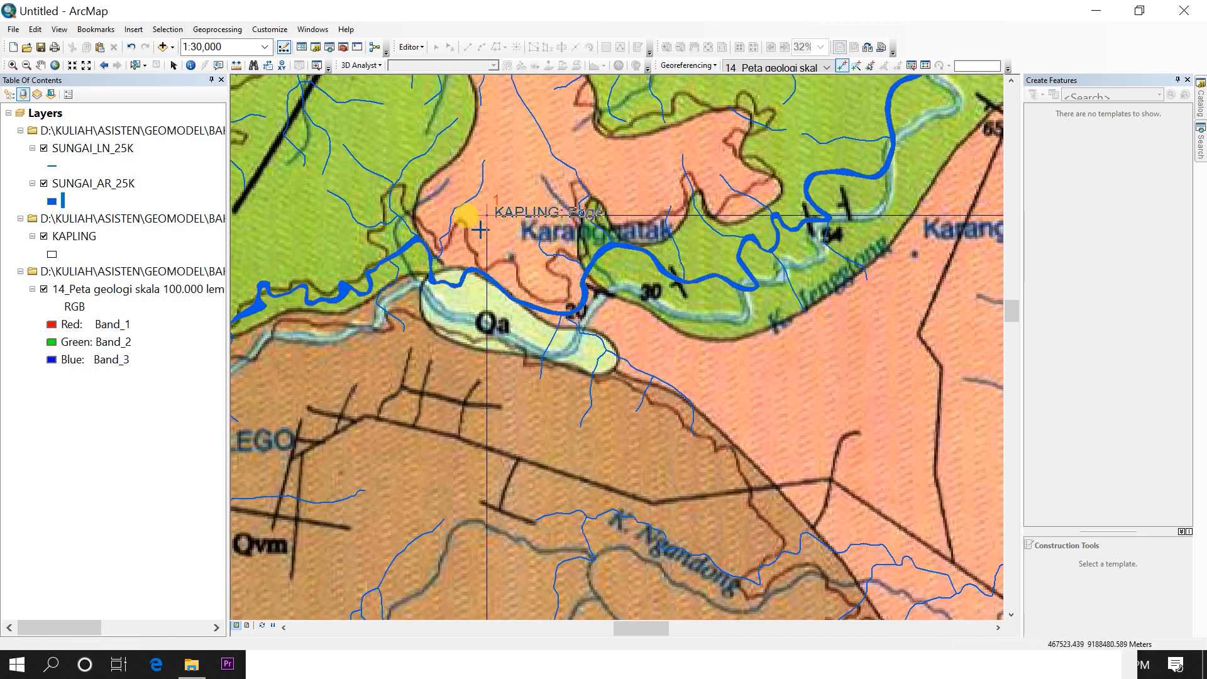
Select the control point link at the KAPLING corner and move its end north to align the map image's rivers with the SUNGAI layers
scroll(556, 246, "down", 2)
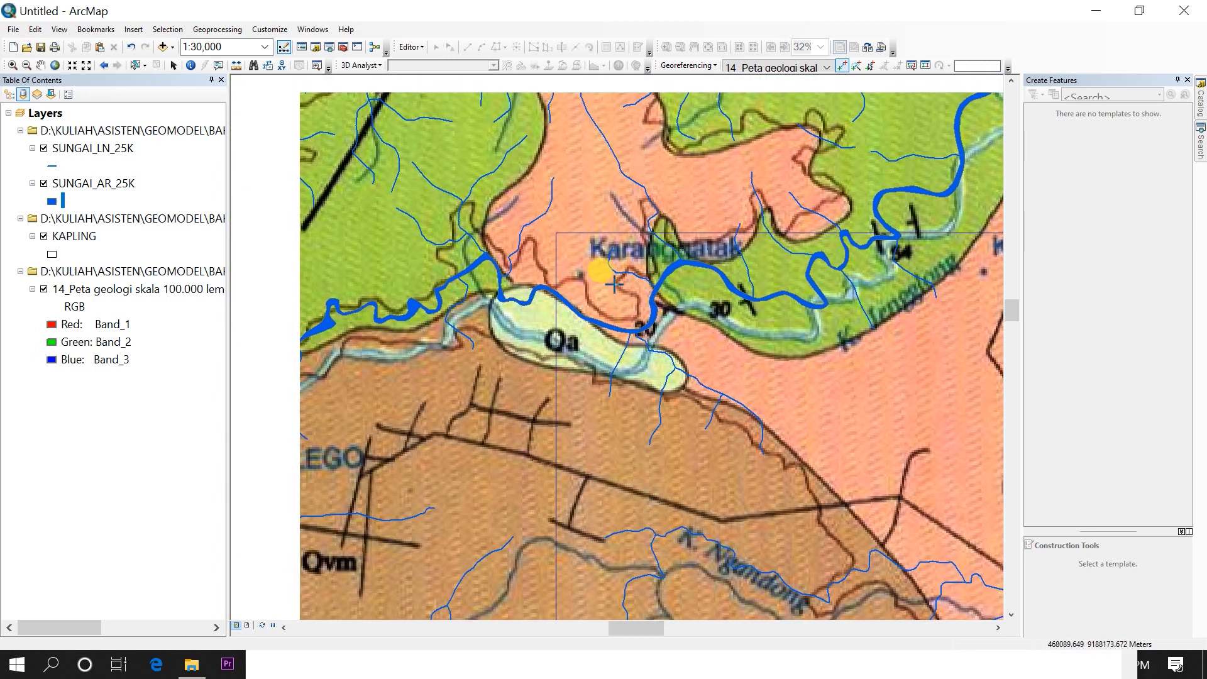
scroll(556, 246, "up", 3)
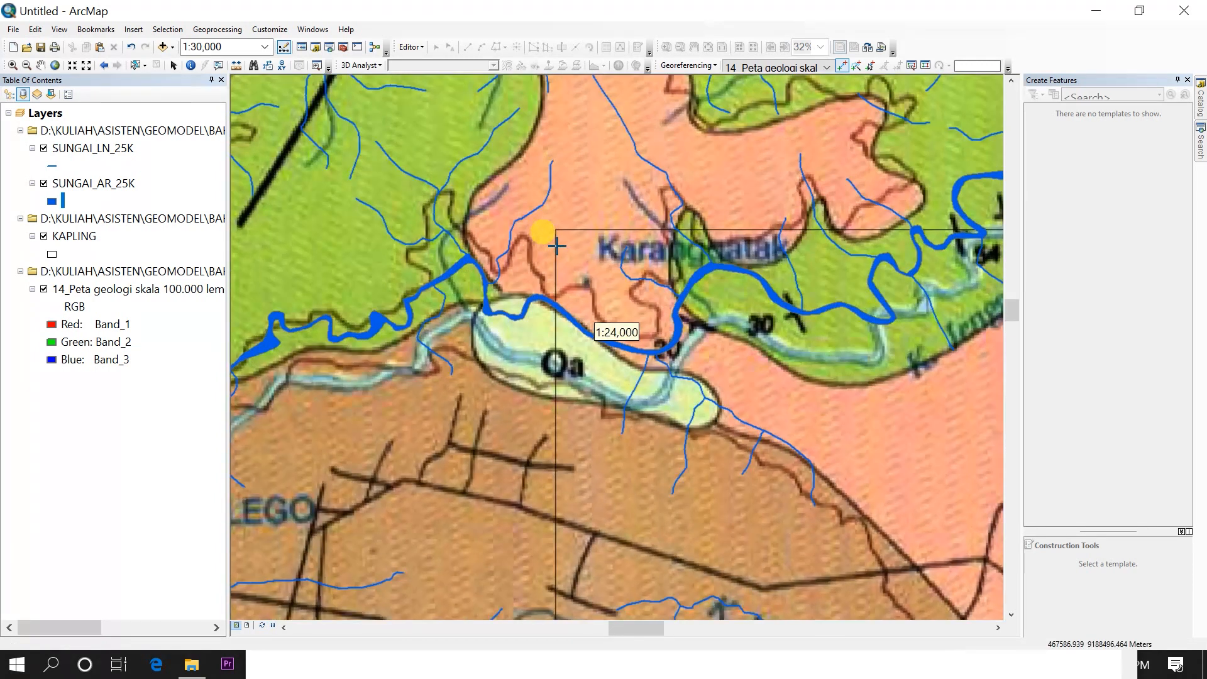
left_click(554, 231)
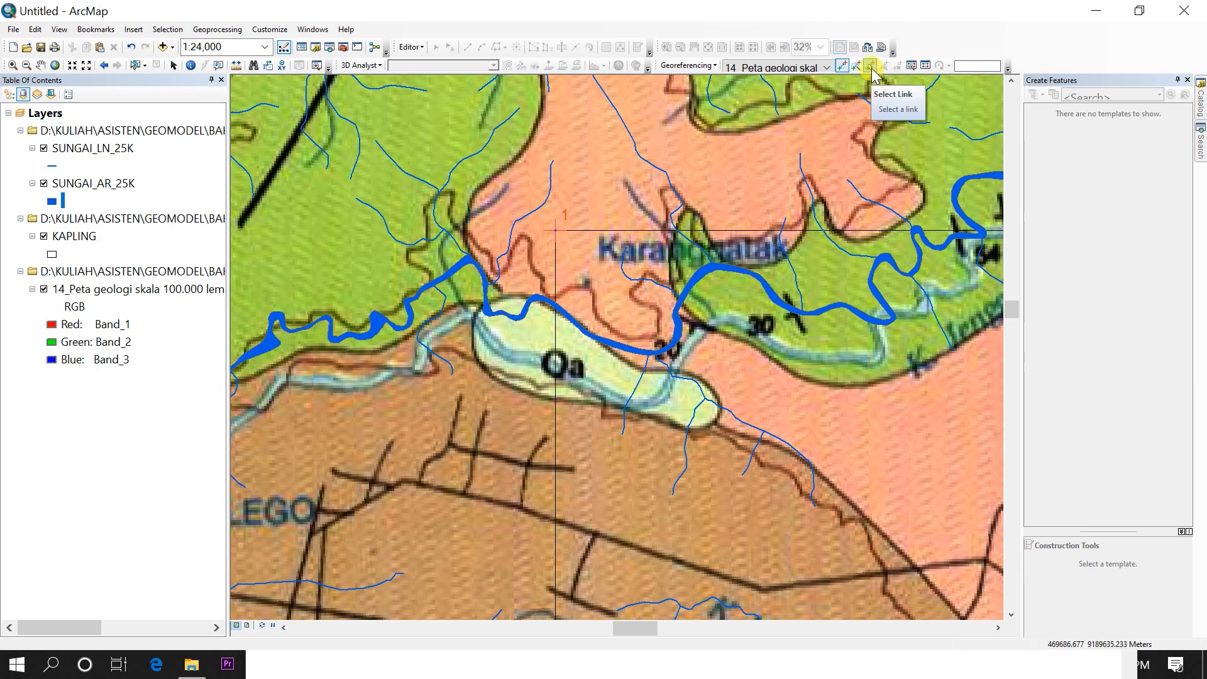
left_click(870, 66)
left_click_drag(534, 242, 528, 220)
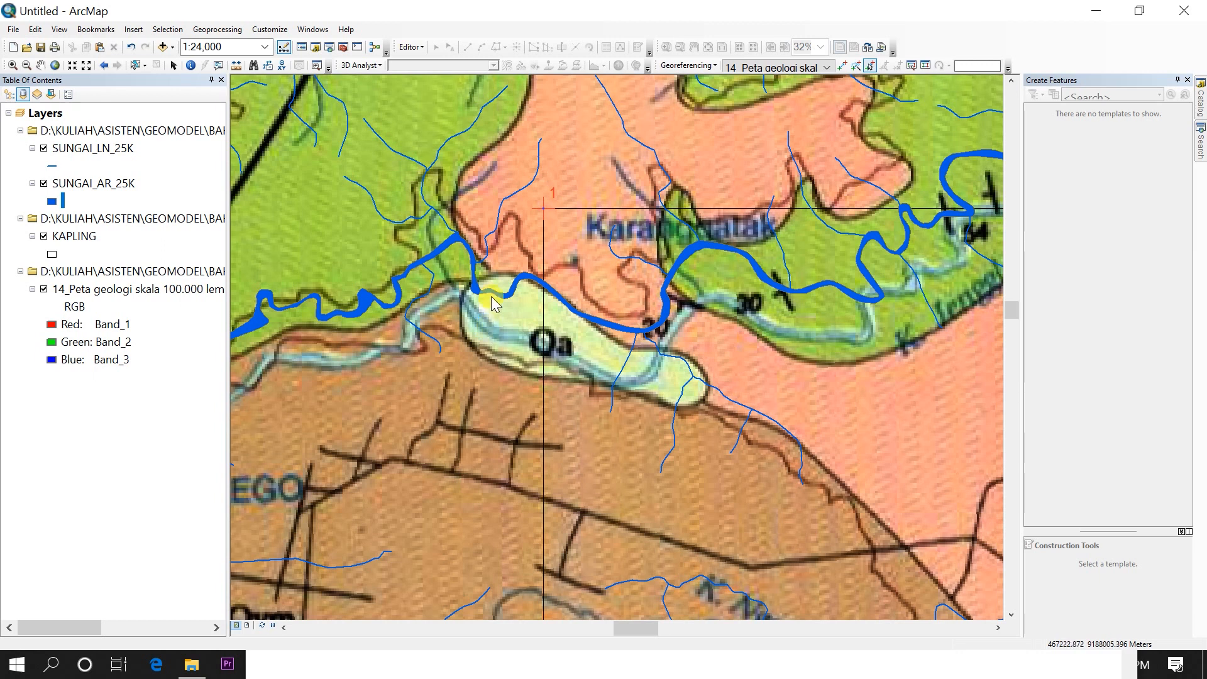
left_click(542, 188)
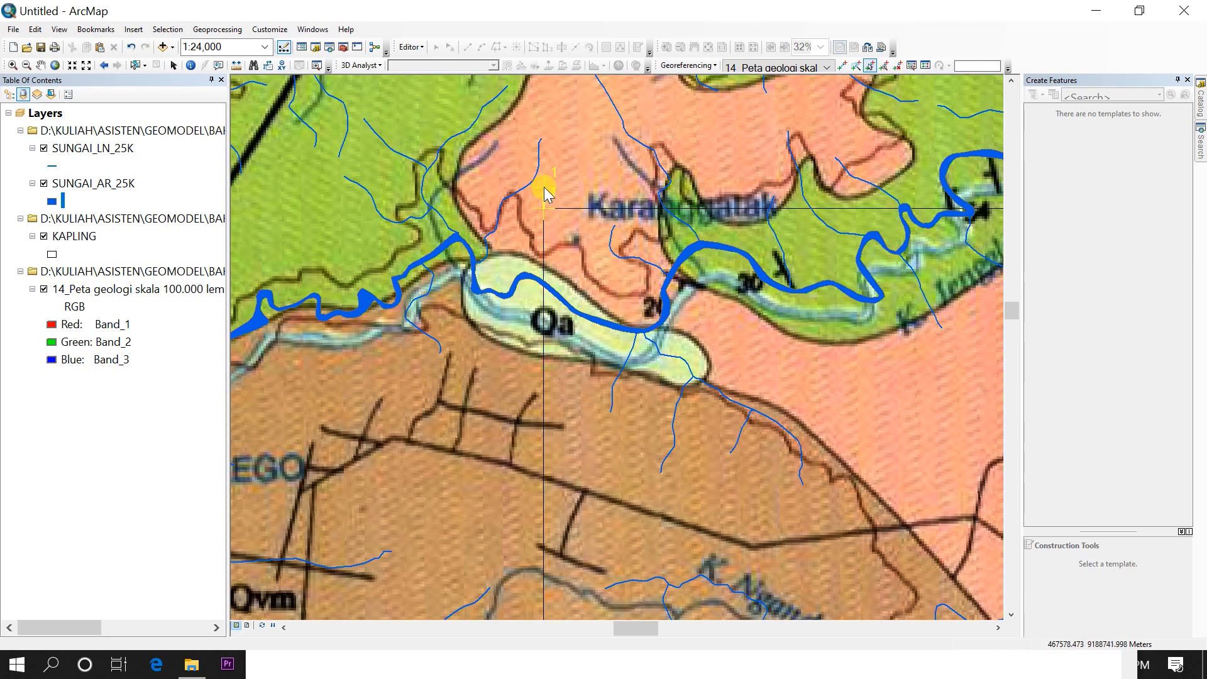
left_click_drag(543, 183, 541, 181)
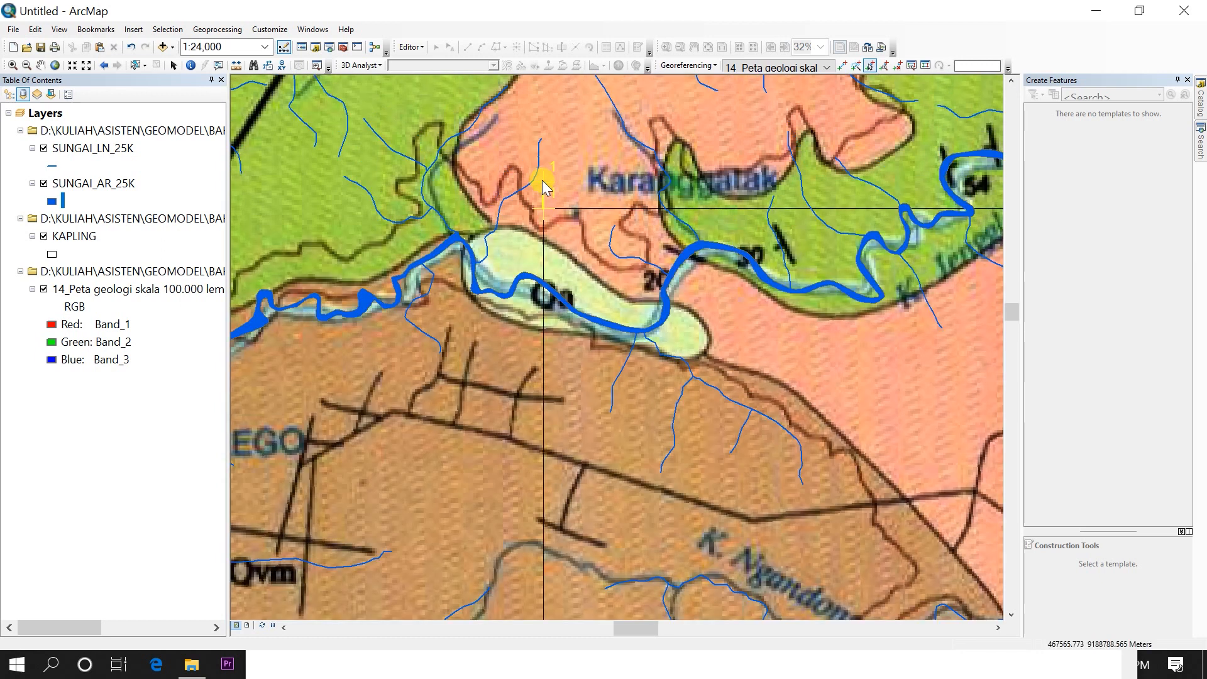
Compare the shifted map's rivers with the SUNGAI layers around Karanggatak, Klego and Cokeran
scroll(581, 290, "down", 1)
scroll(581, 289, "up", 1)
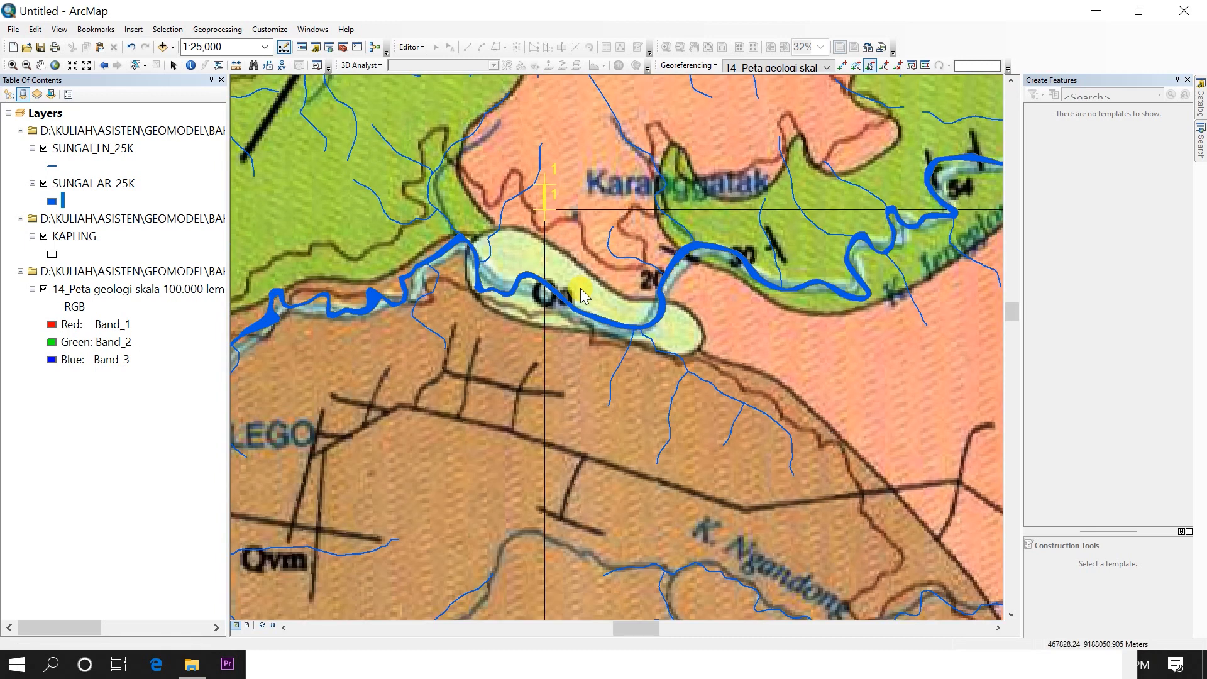
scroll(580, 289, "up", 1)
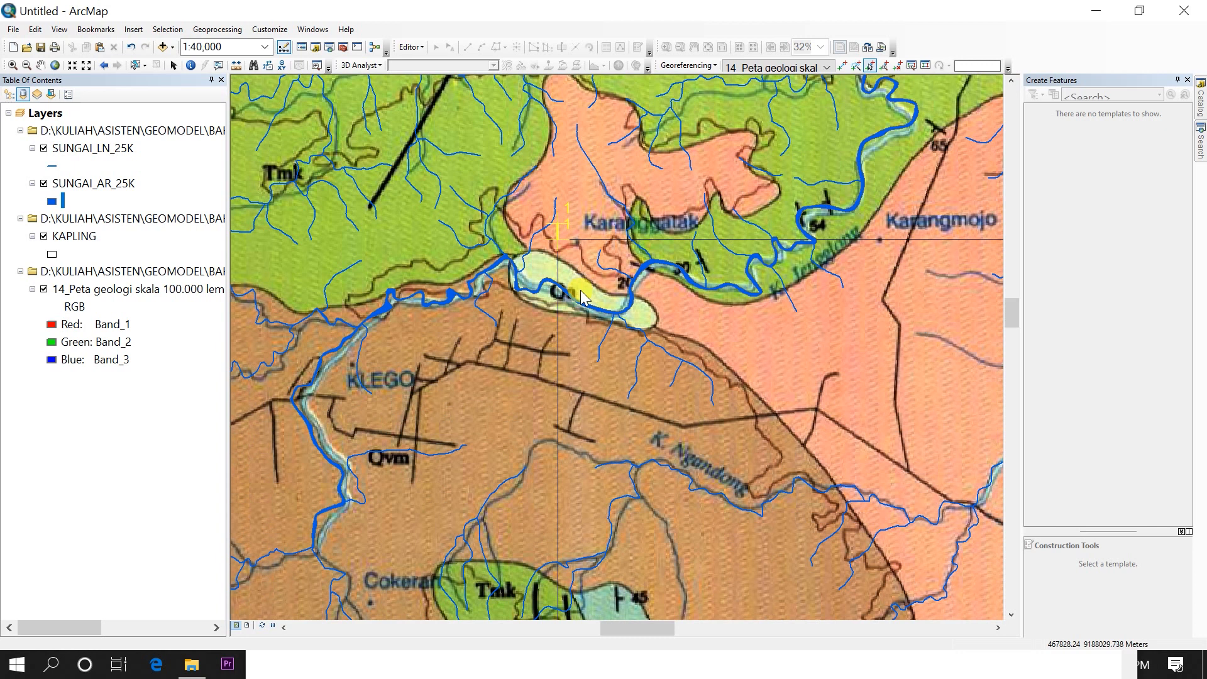
left_click_drag(561, 342, 624, 247)
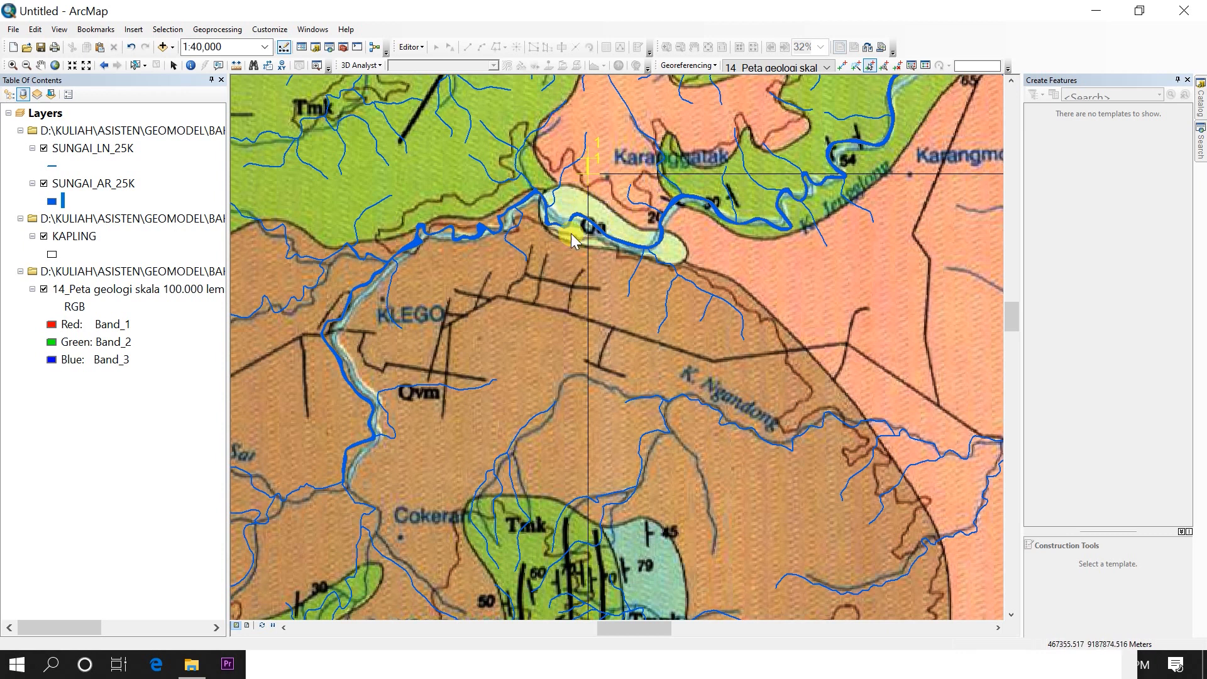
left_click_drag(629, 191, 566, 260)
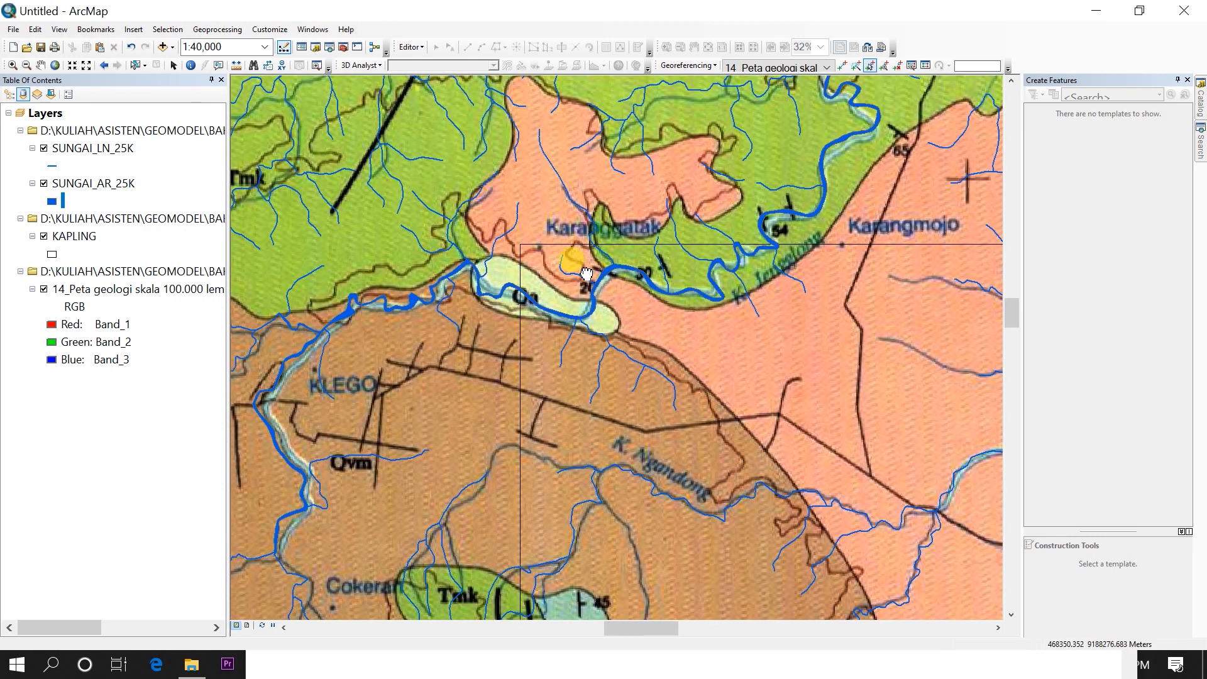
Start a georeferencing control point on the southeast vertex of the KAPLING plot and open its X and Y coordinate entry
left_click_drag(576, 263, 539, 255)
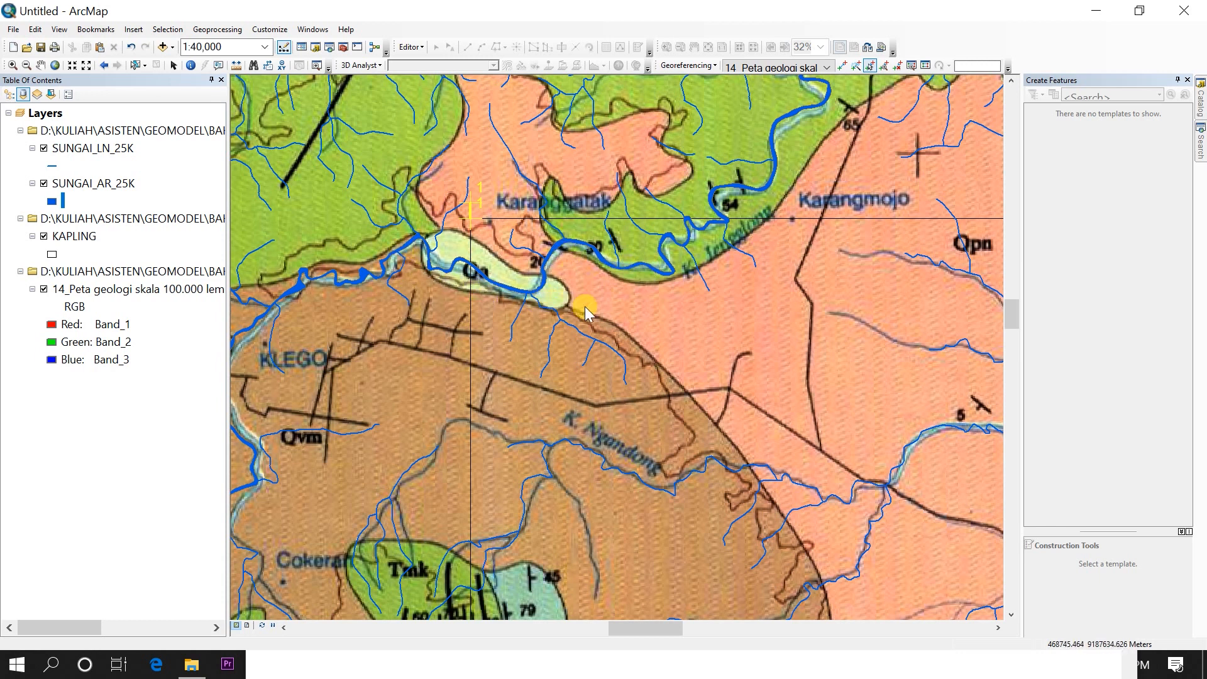
left_click_drag(653, 351, 545, 195)
scroll(631, 248, "down", 2)
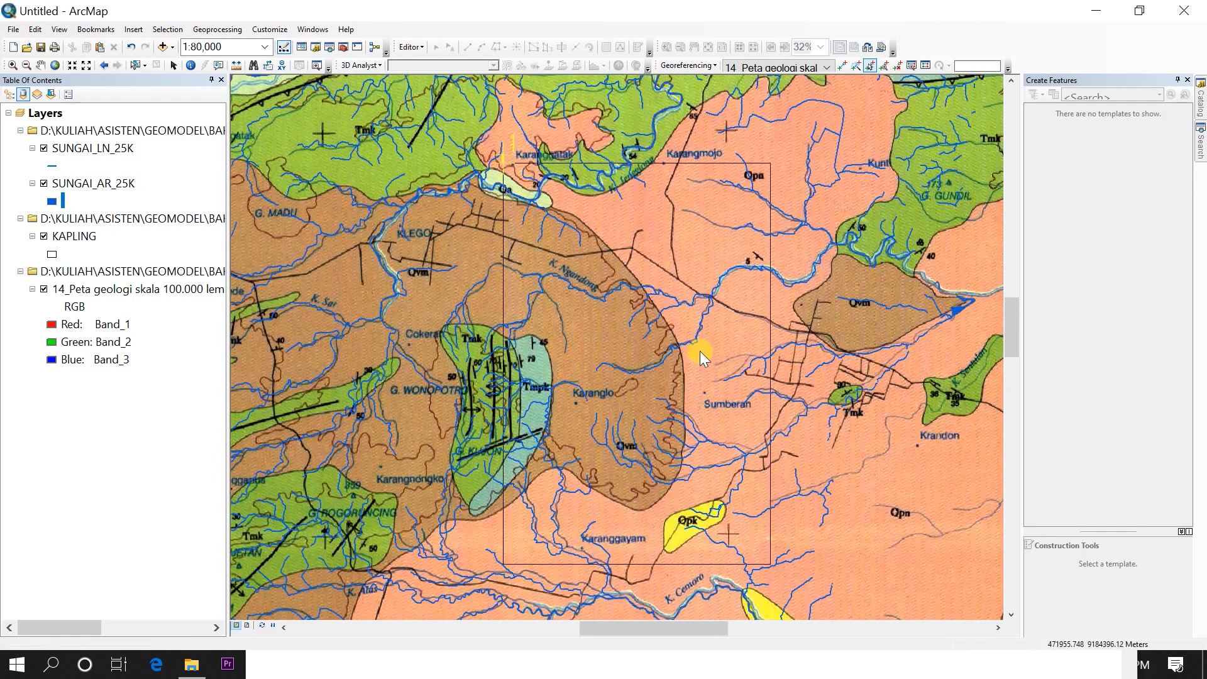
left_click_drag(699, 351, 632, 233)
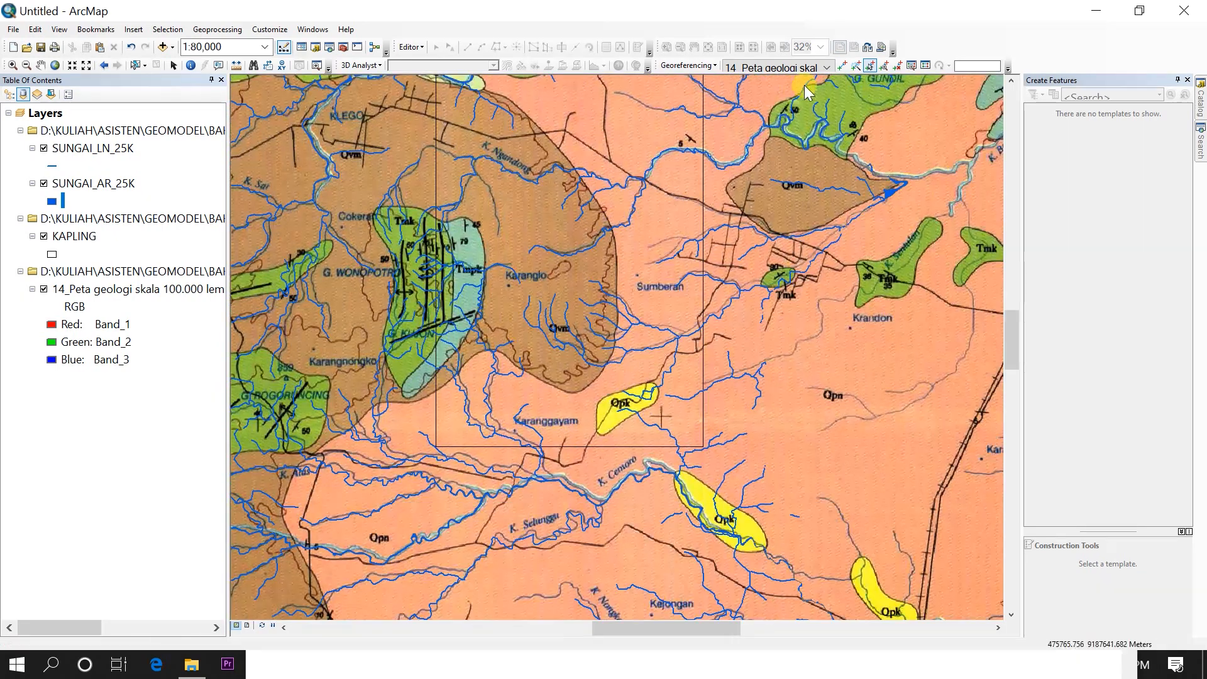
left_click(844, 68)
left_click_drag(676, 364, 665, 296)
scroll(692, 370, "down", 1)
scroll(693, 378, "up", 3)
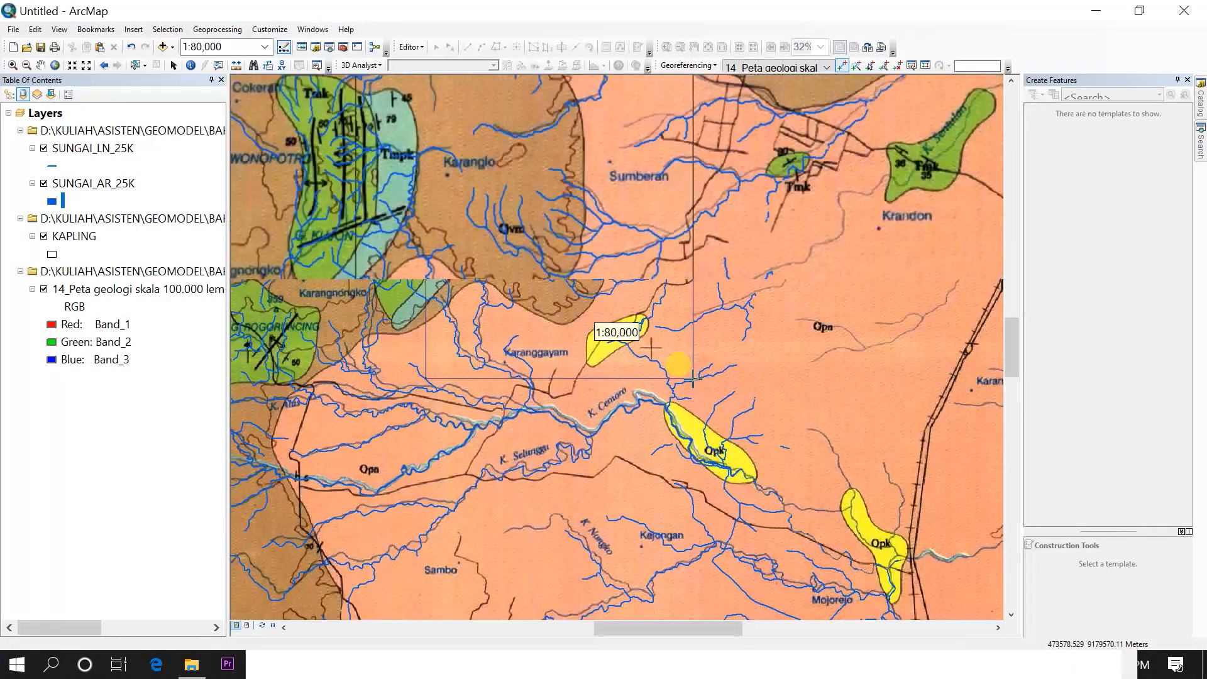
scroll(693, 378, "up", 2)
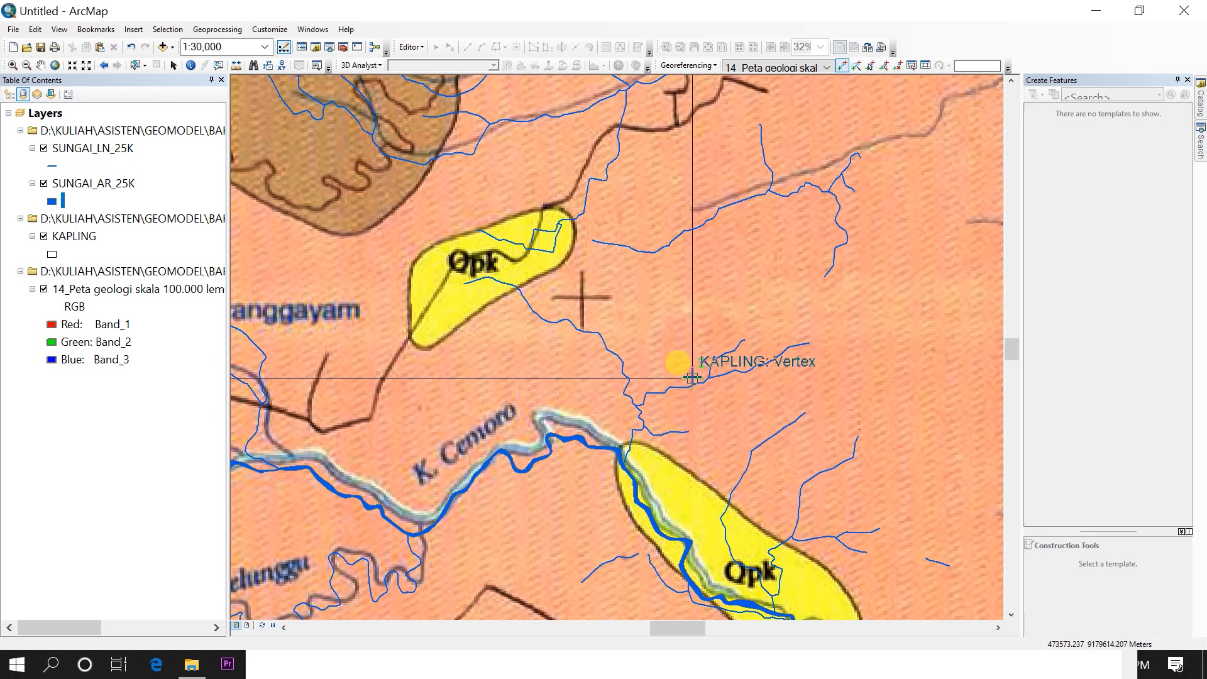
right_click(691, 377)
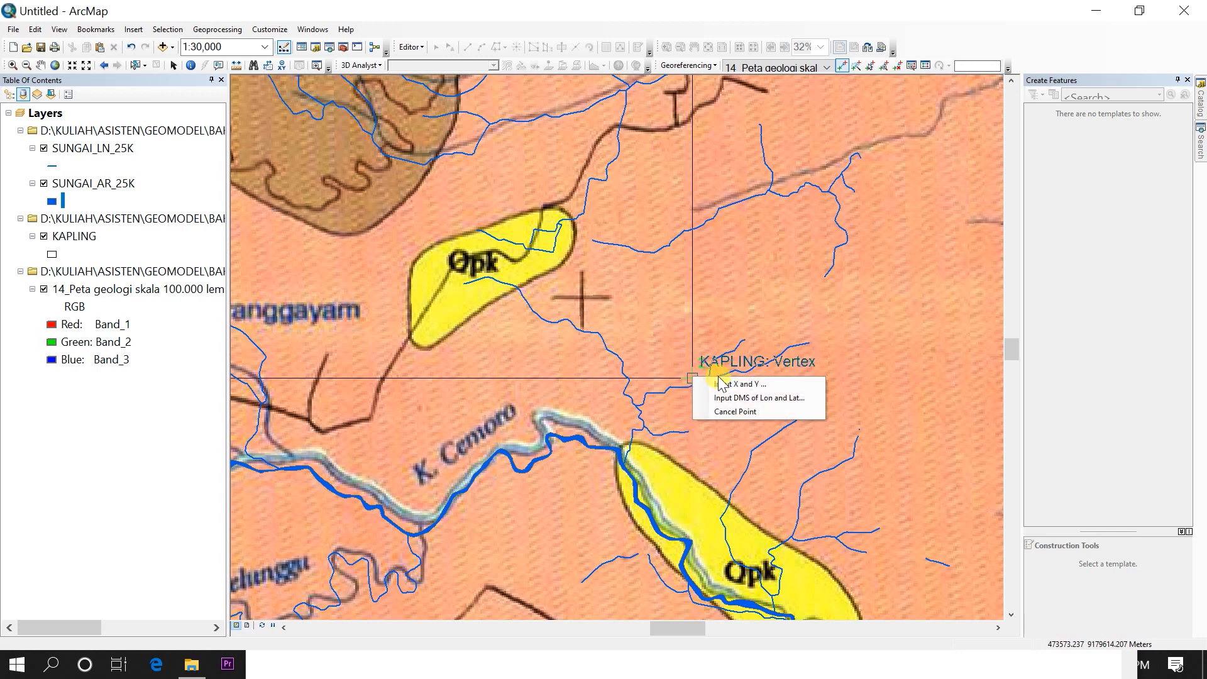
left_click(723, 393)
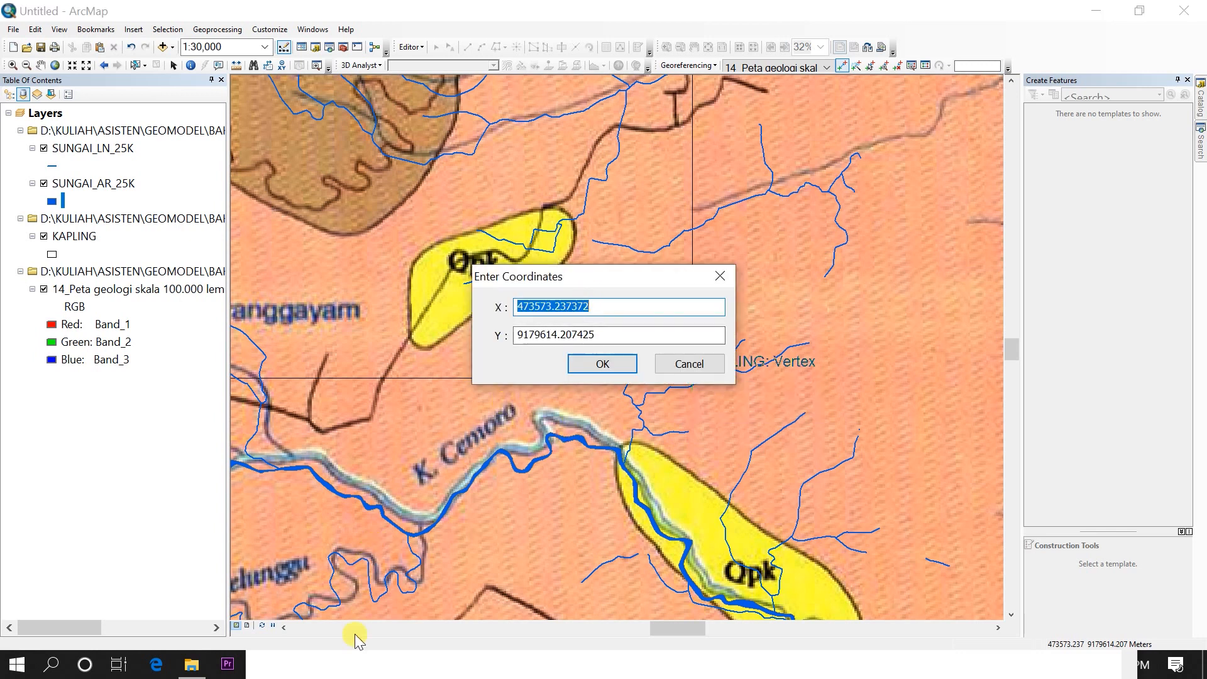
Set the southeast control point's X coordinate to 473575, copied from the Notepad coordinates
left_click(355, 661)
left_click_drag(351, 485, 298, 481)
key("ctrl+c")
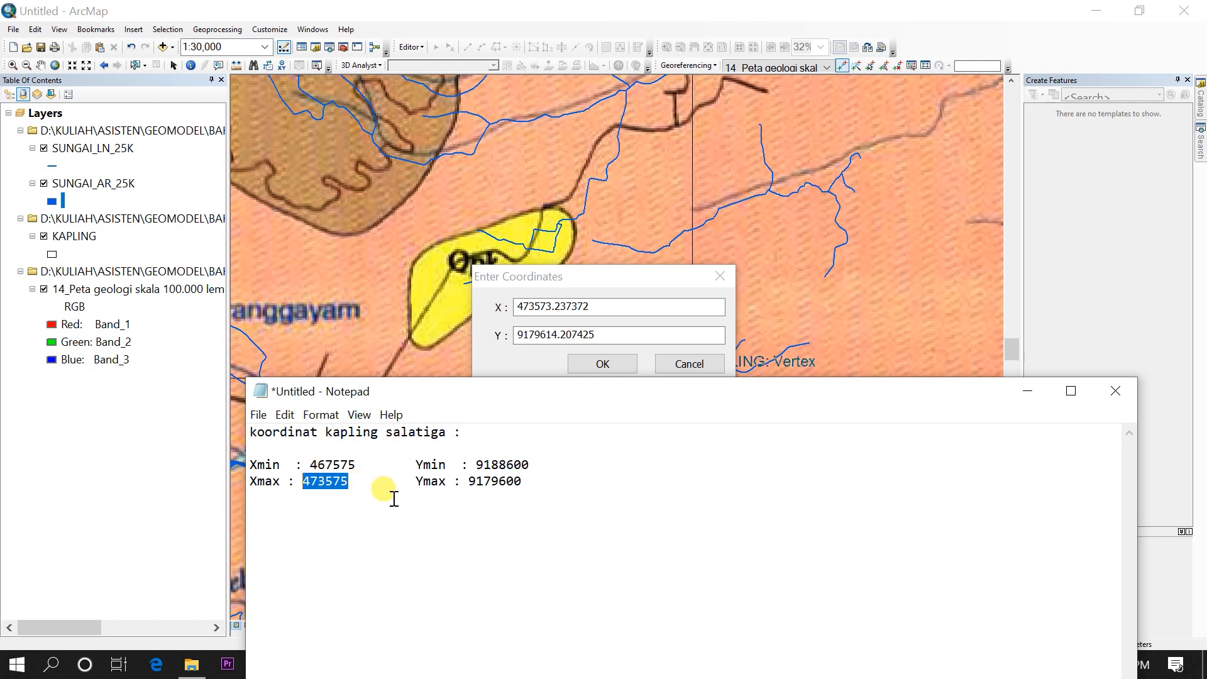
left_click_drag(608, 310, 492, 321)
key("ctrl+v")
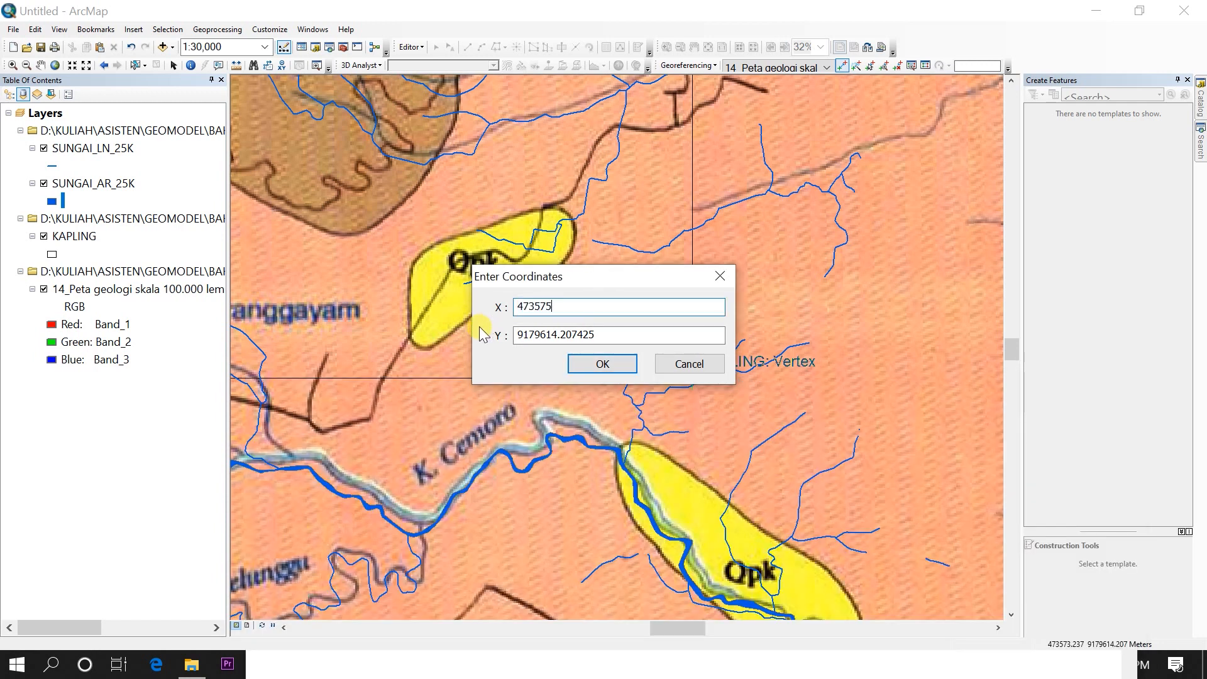
Set the control point's Y coordinate to 9179600 from the Notepad list and apply both coordinates
left_click(296, 664)
left_click_drag(530, 484, 472, 487)
key("ctrl+c")
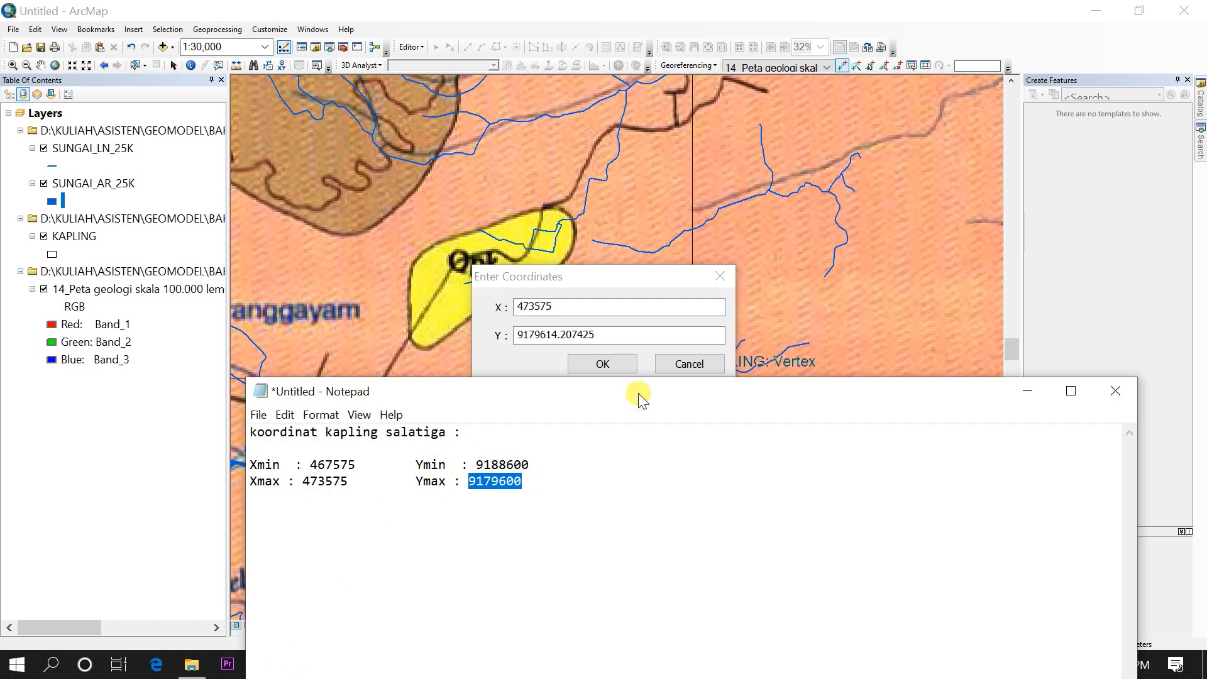
left_click_drag(627, 334, 464, 339)
key("ctrl+v")
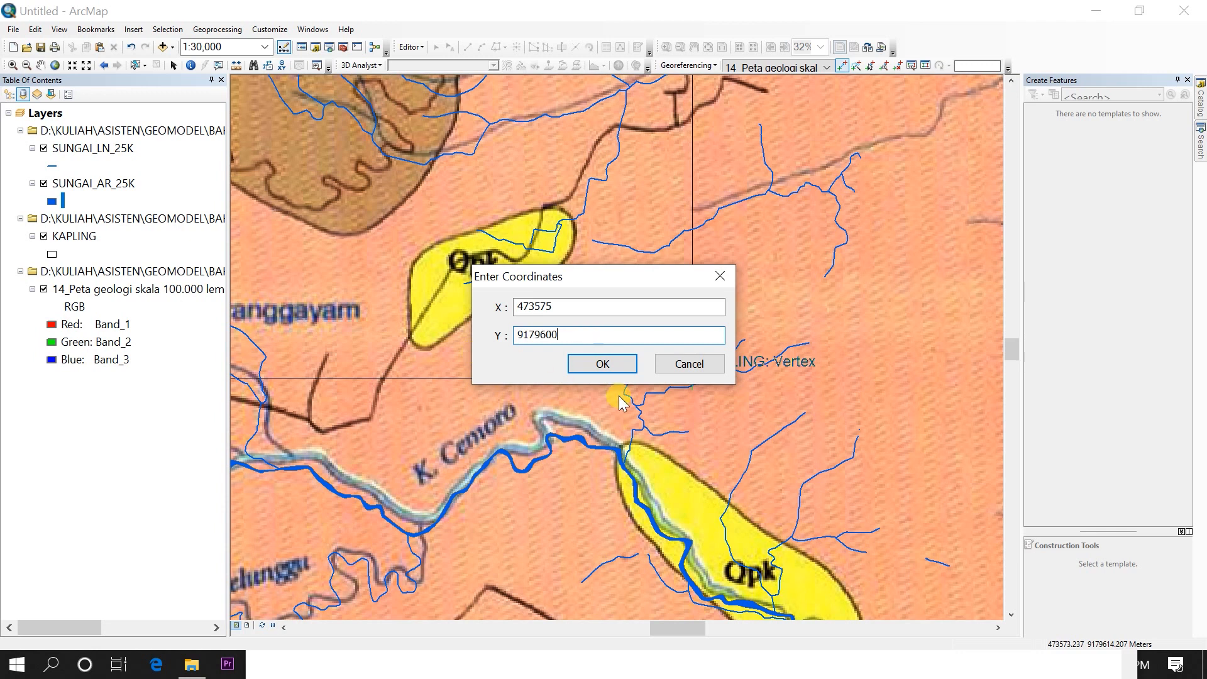
left_click(613, 363)
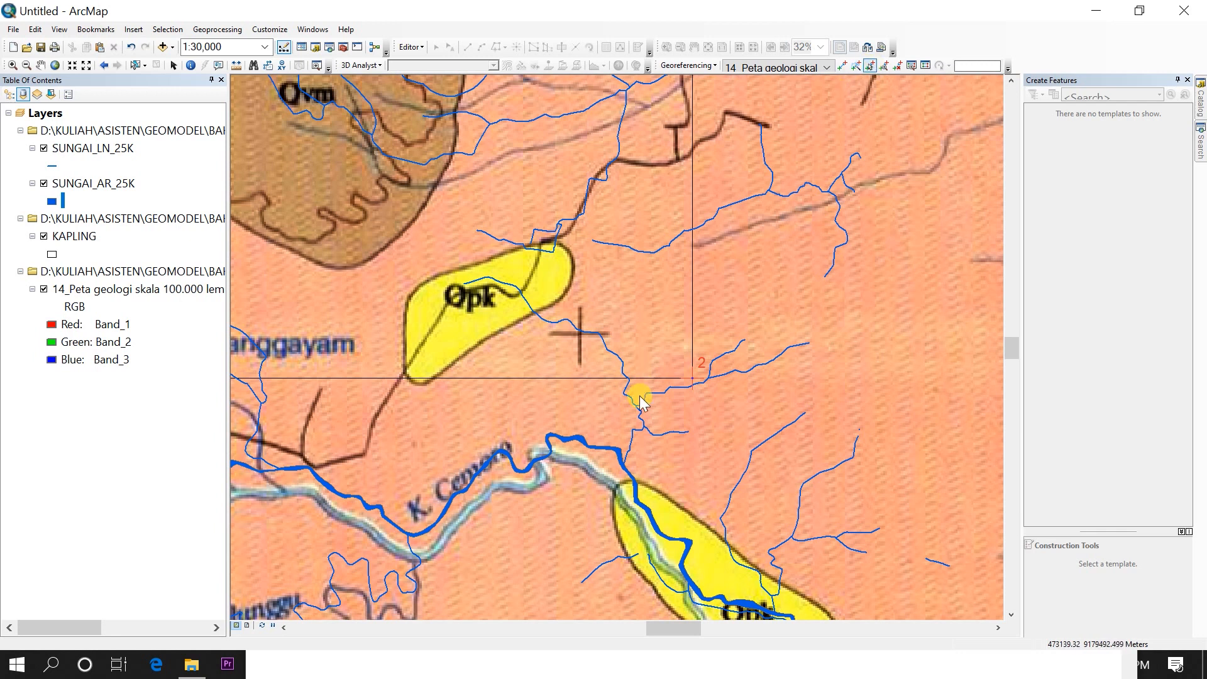
Select the link at the southeast KAPLING corner and move its end north to align K. Cemoro with the SUNGAI layers
left_click_drag(631, 425, 625, 378)
scroll(636, 384, "up", 1)
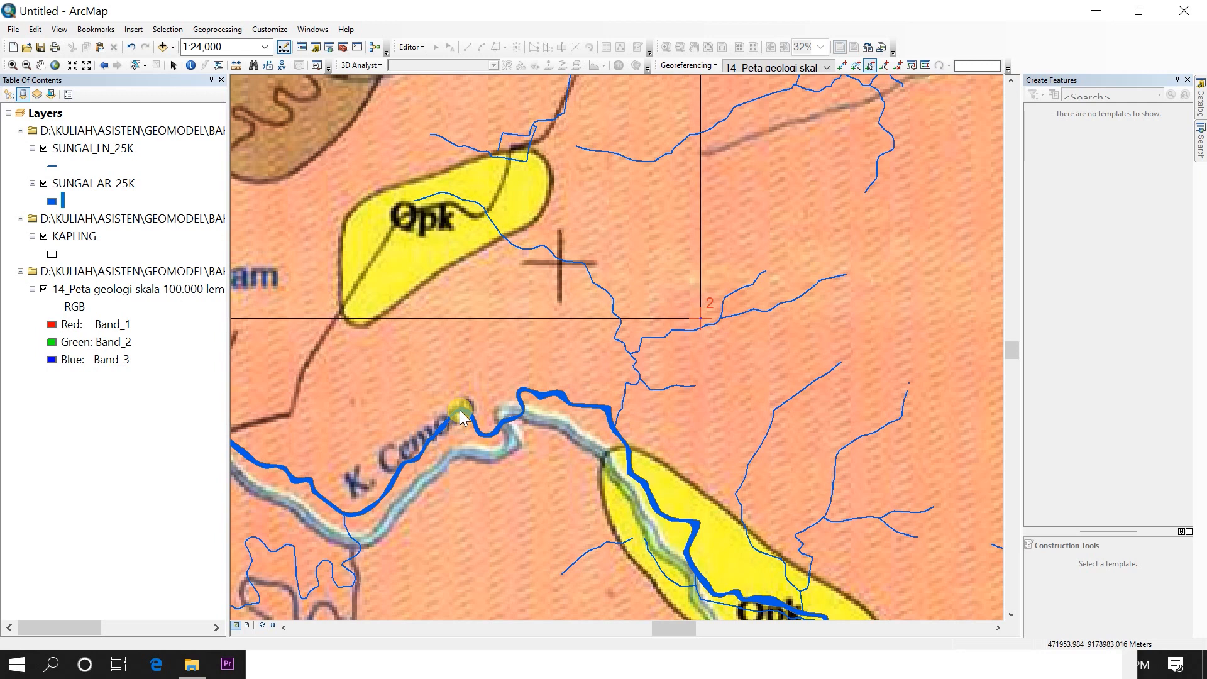
left_click(698, 301)
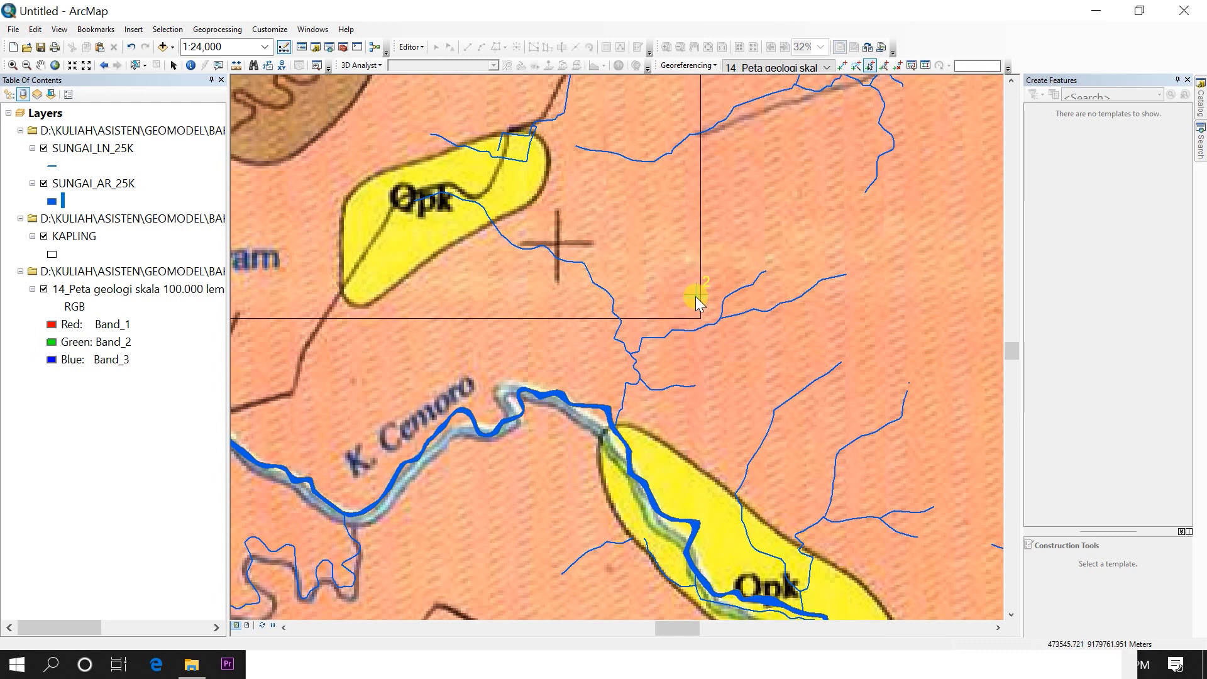
left_click_drag(693, 294, 694, 293)
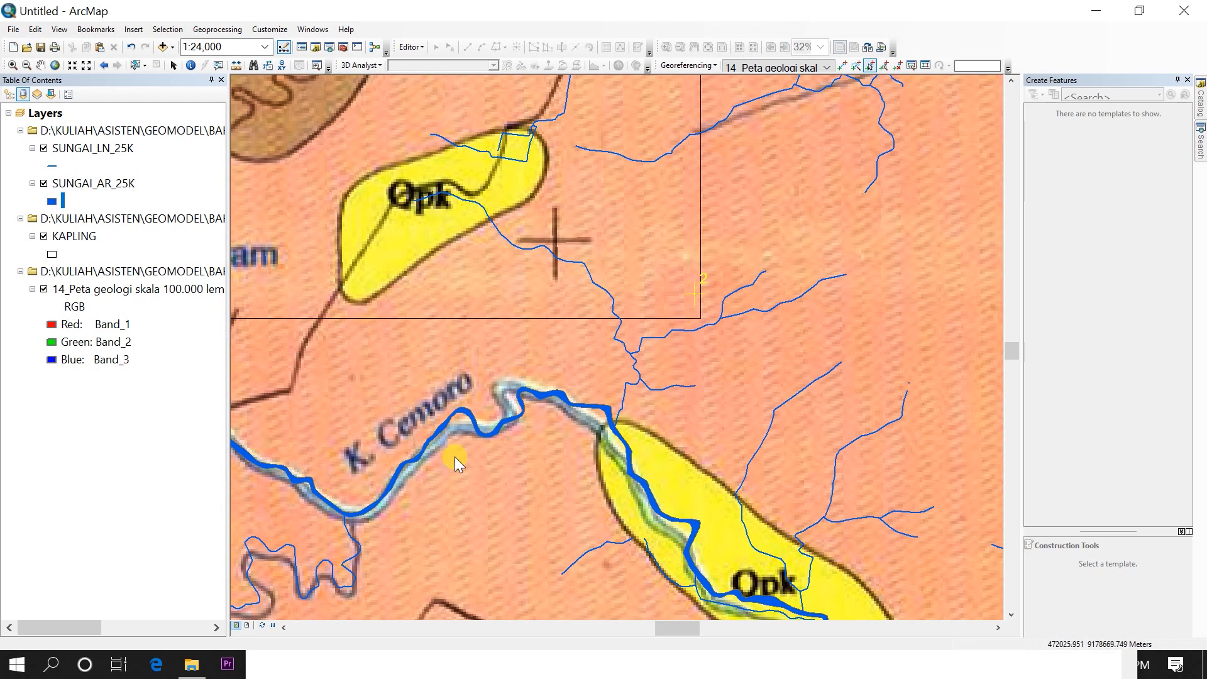
Update the georeferencing to save the current warp to the geological map dataset
scroll(558, 302, "up", 2)
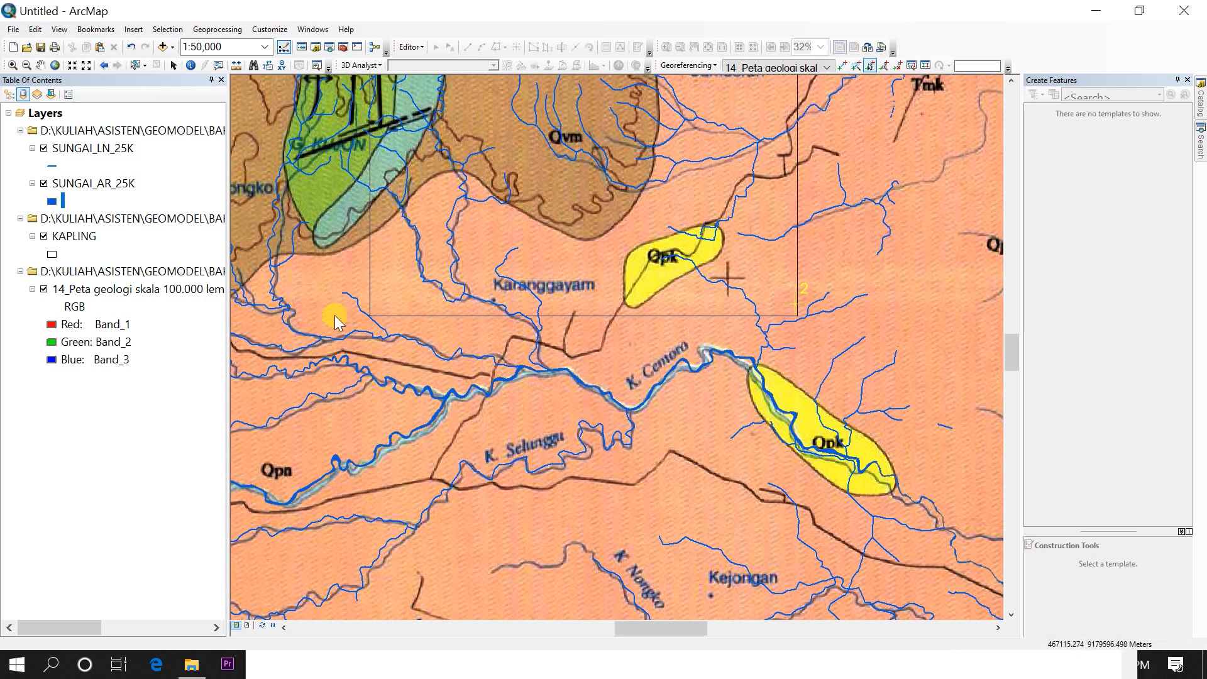
left_click(688, 65)
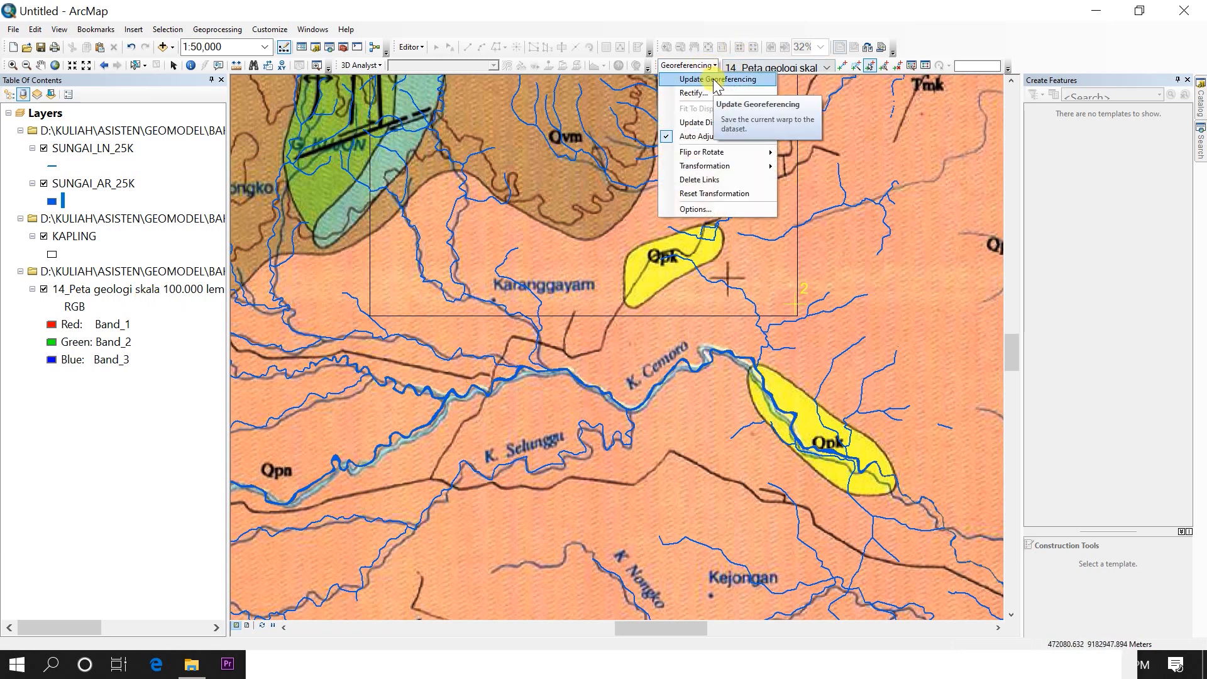
left_click(715, 79)
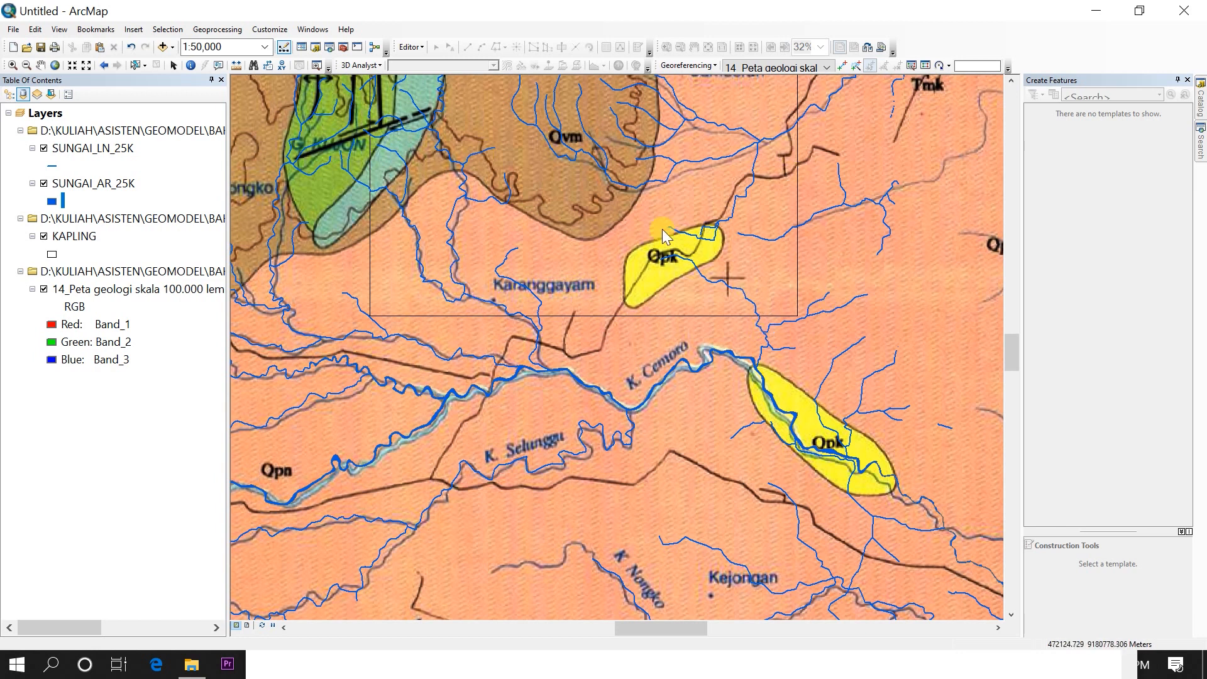
Open the raster data export for the geological map layer and browse its output location to the BAHAN AJAR ARCMAP folder
left_click_drag(474, 285, 484, 463)
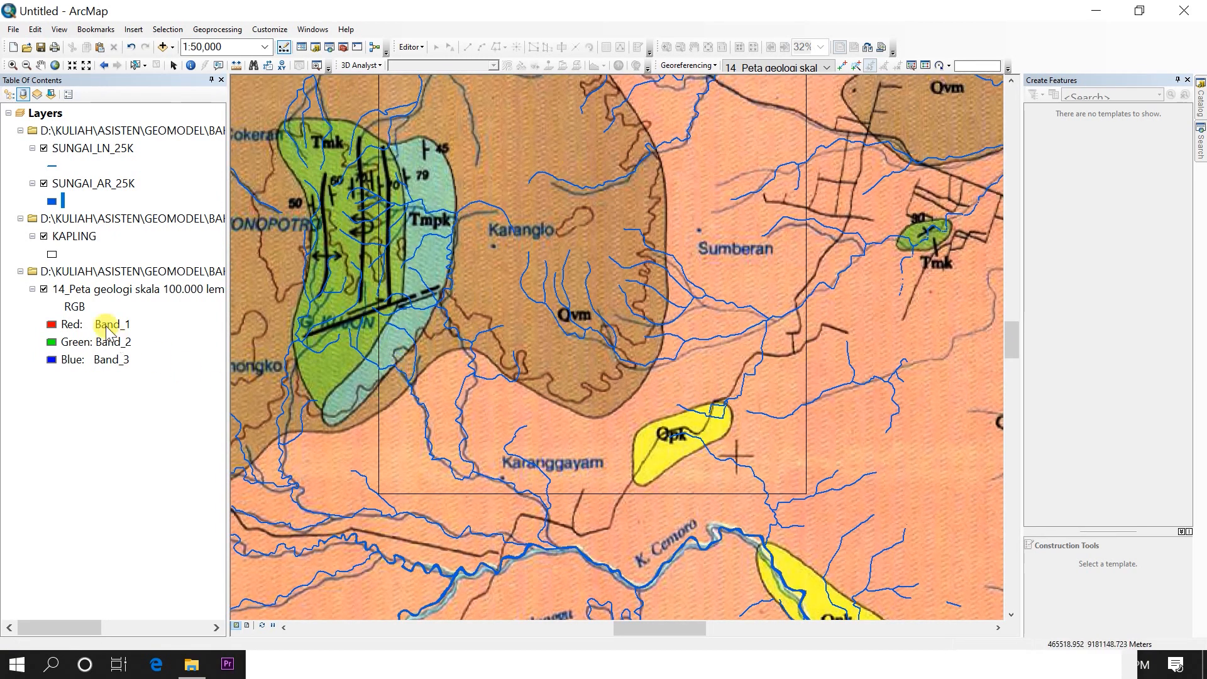
right_click(93, 294)
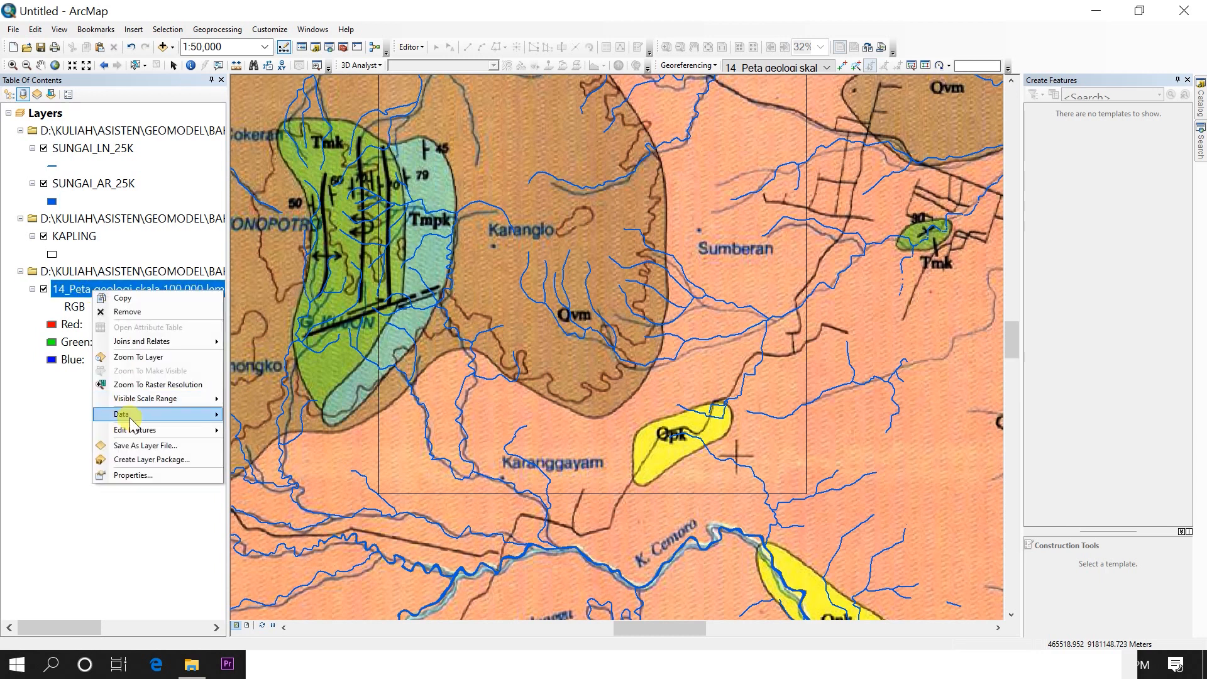
mouse_move(132, 420)
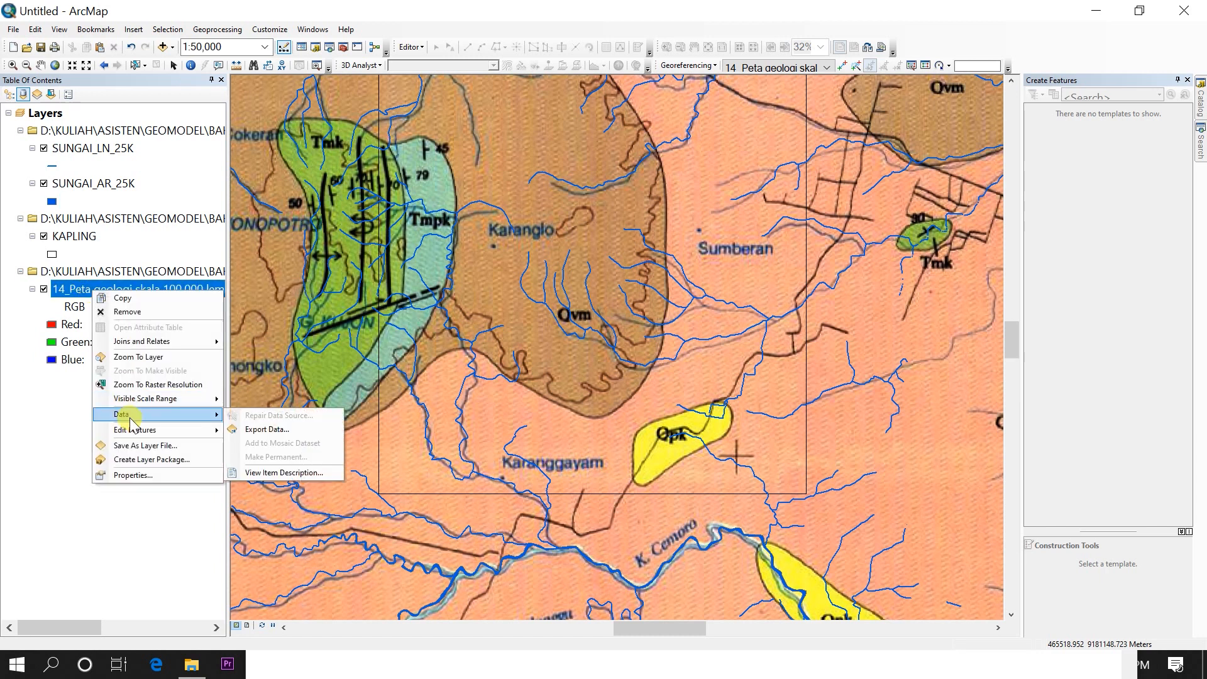
left_click(264, 429)
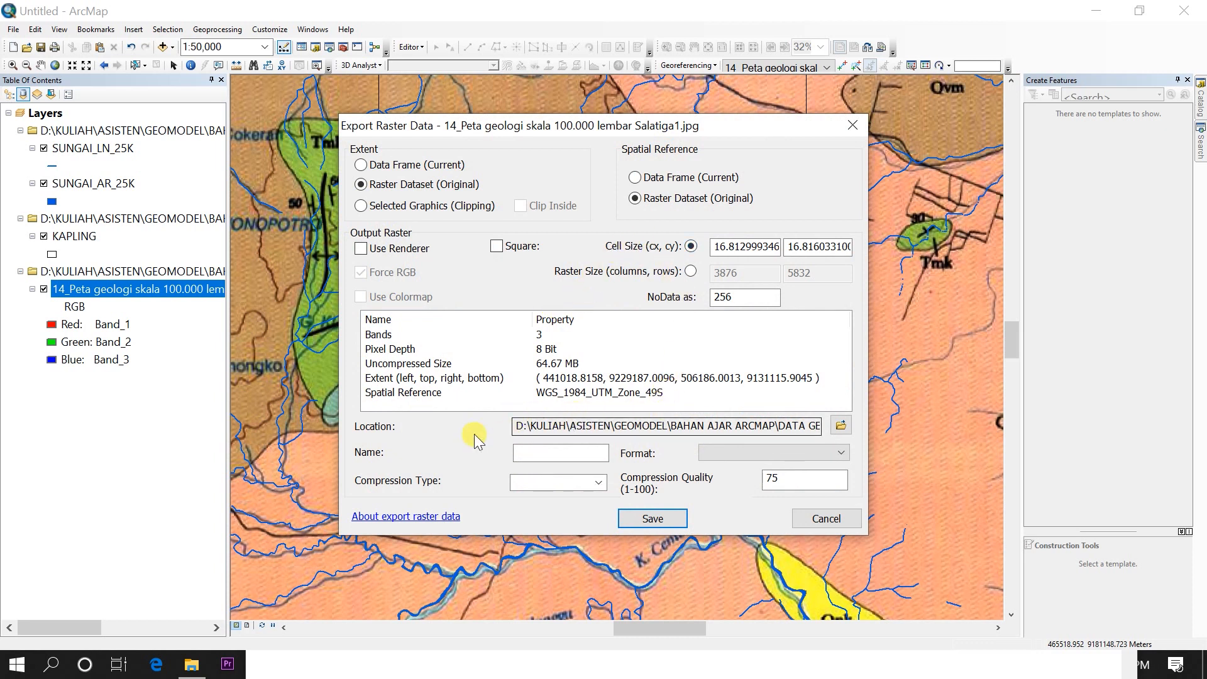
left_click(840, 426)
left_click(539, 209)
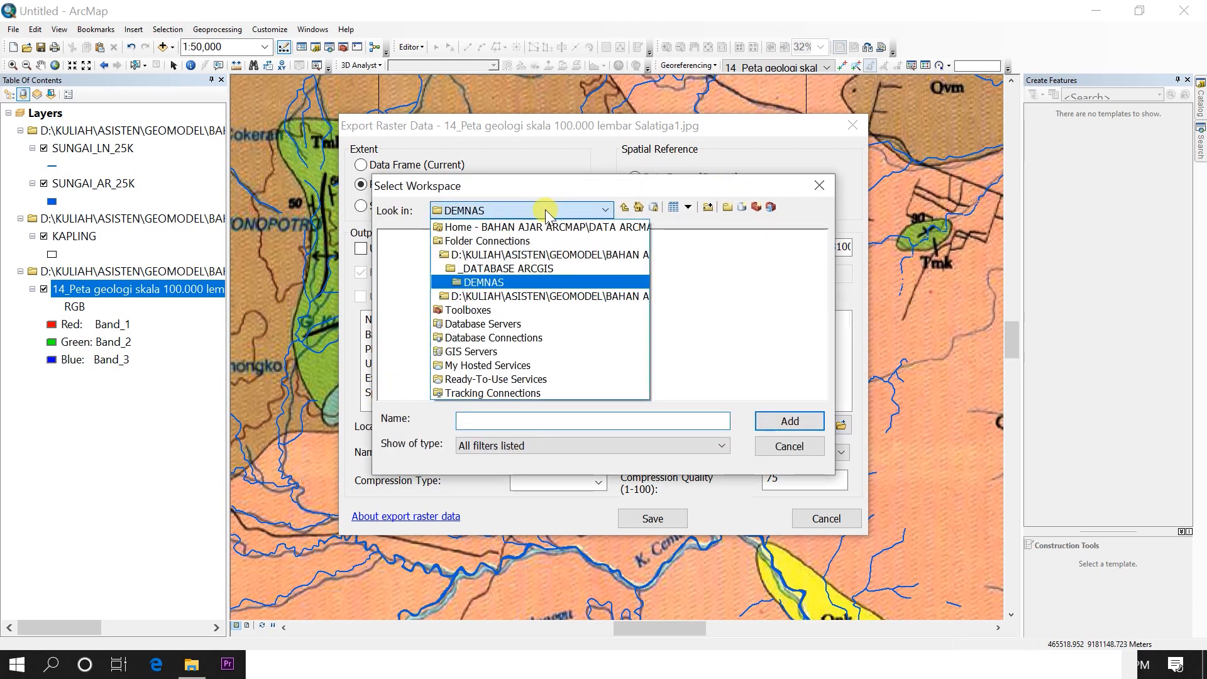
left_click(531, 255)
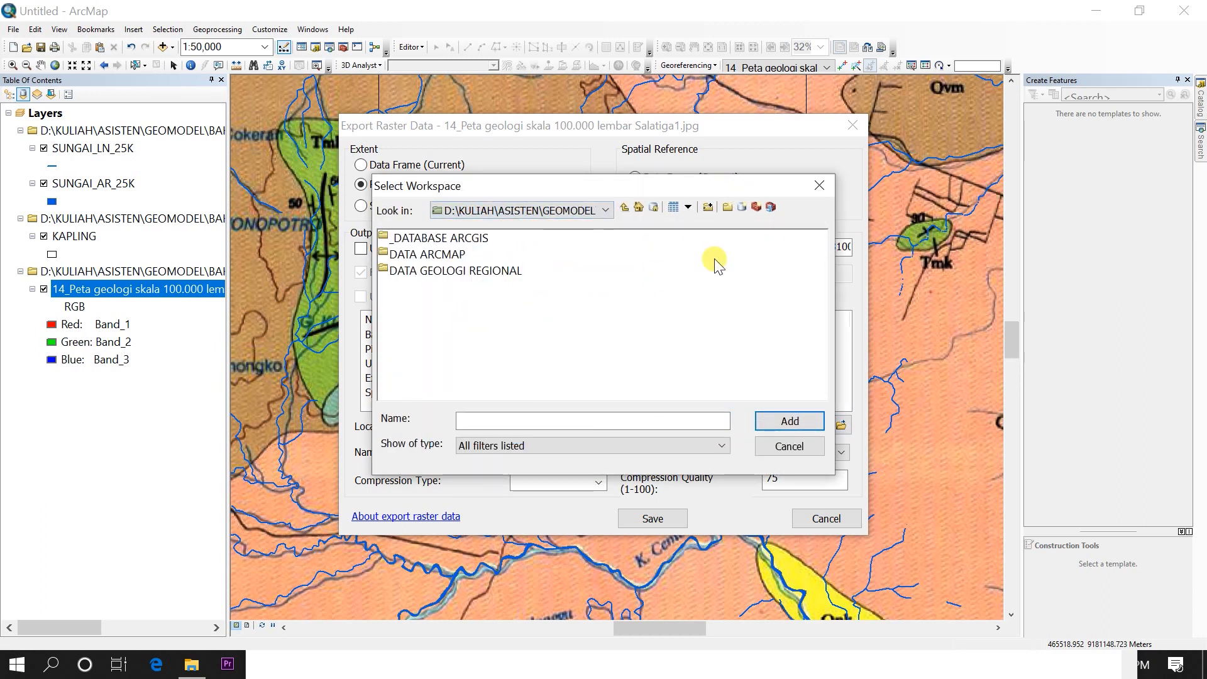
Create a new folder named DATA GEOREG TIF and set it as the export location
left_click(726, 209)
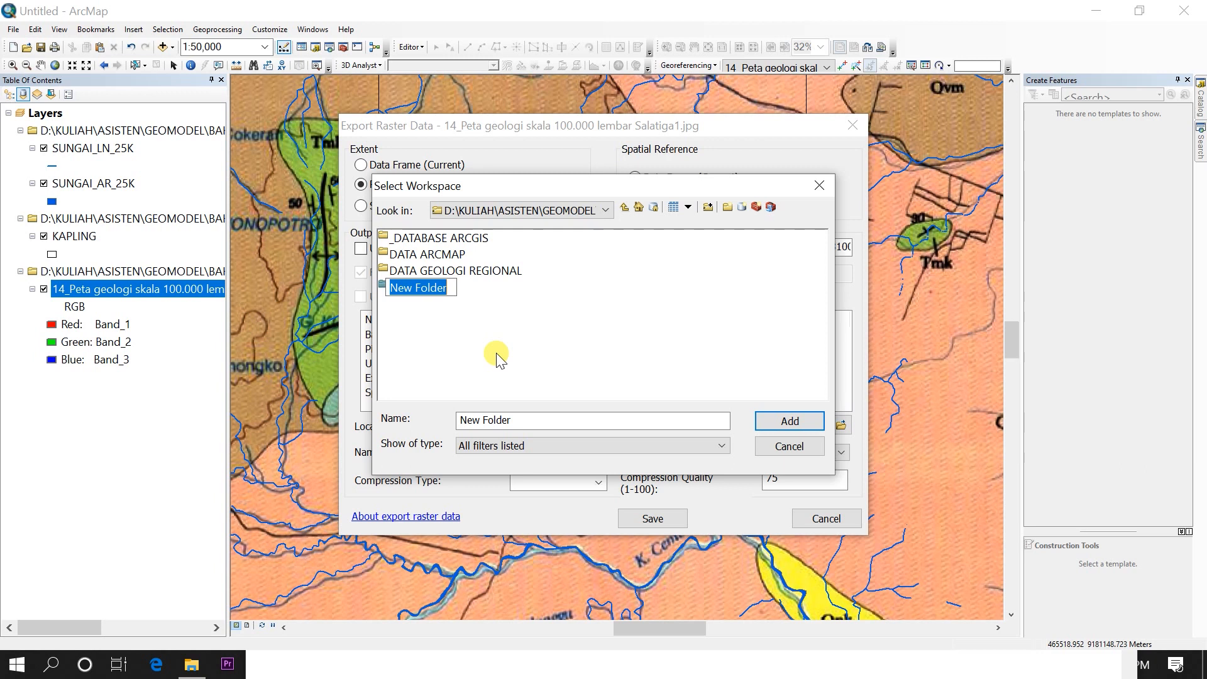
type("DATA GEOREG")
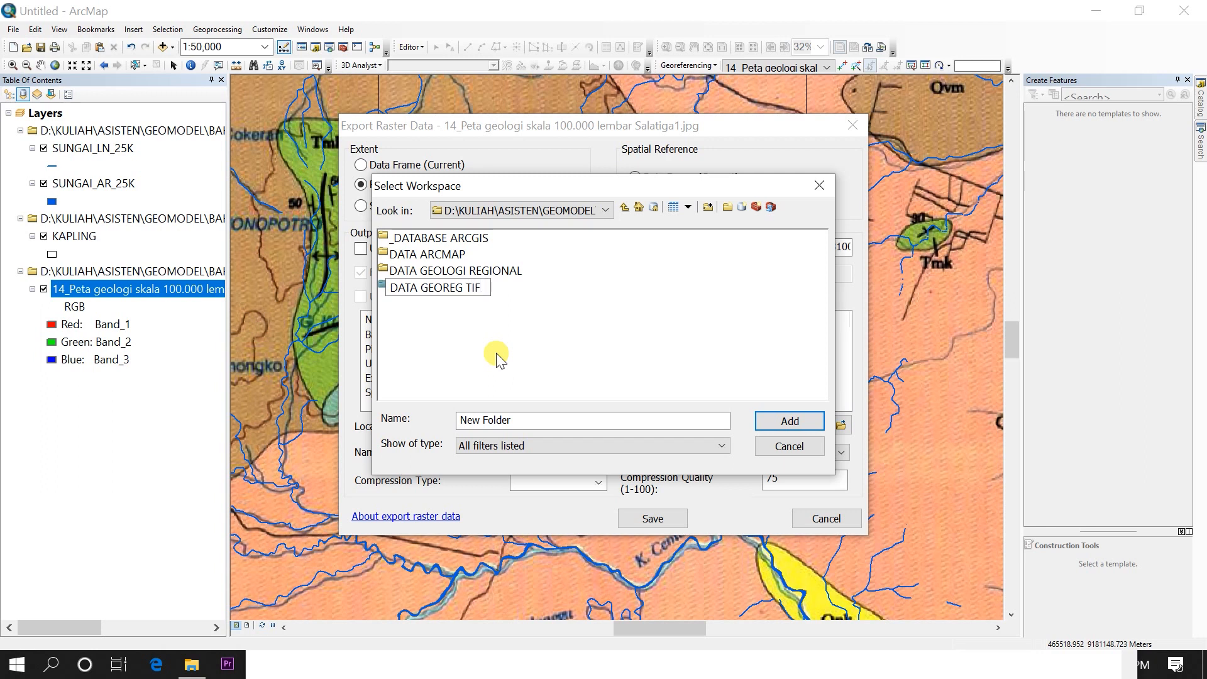
type(" TIF")
left_click(528, 314)
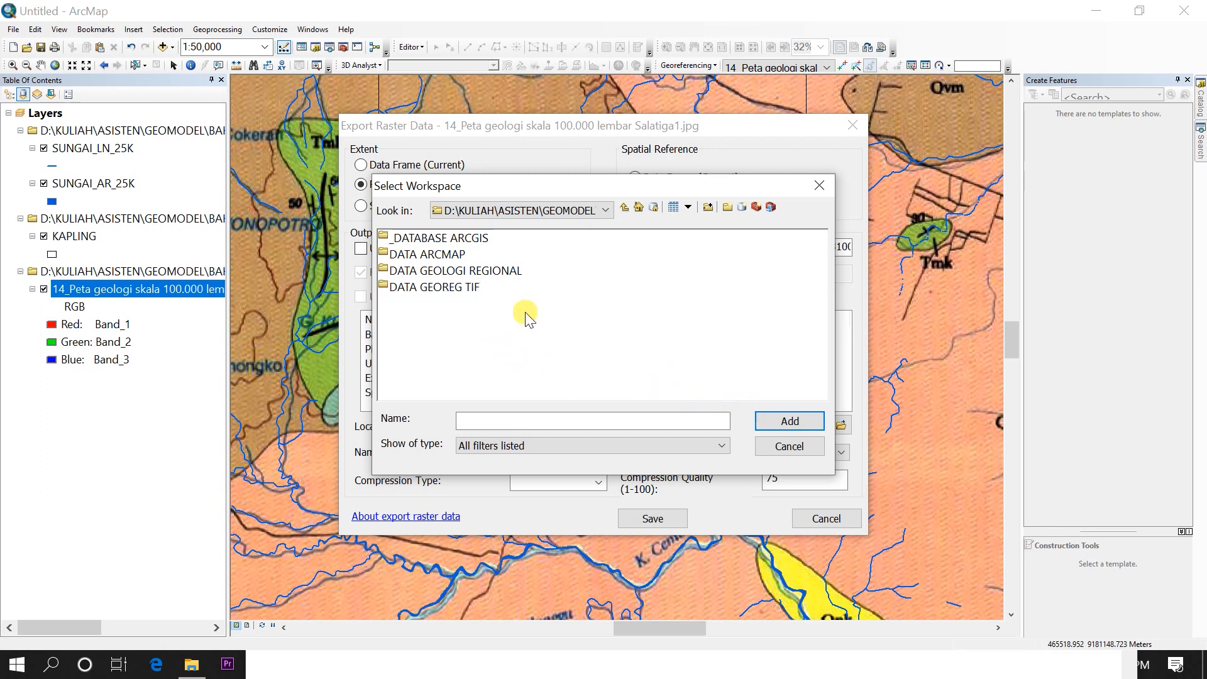
left_click(462, 290)
left_click(785, 421)
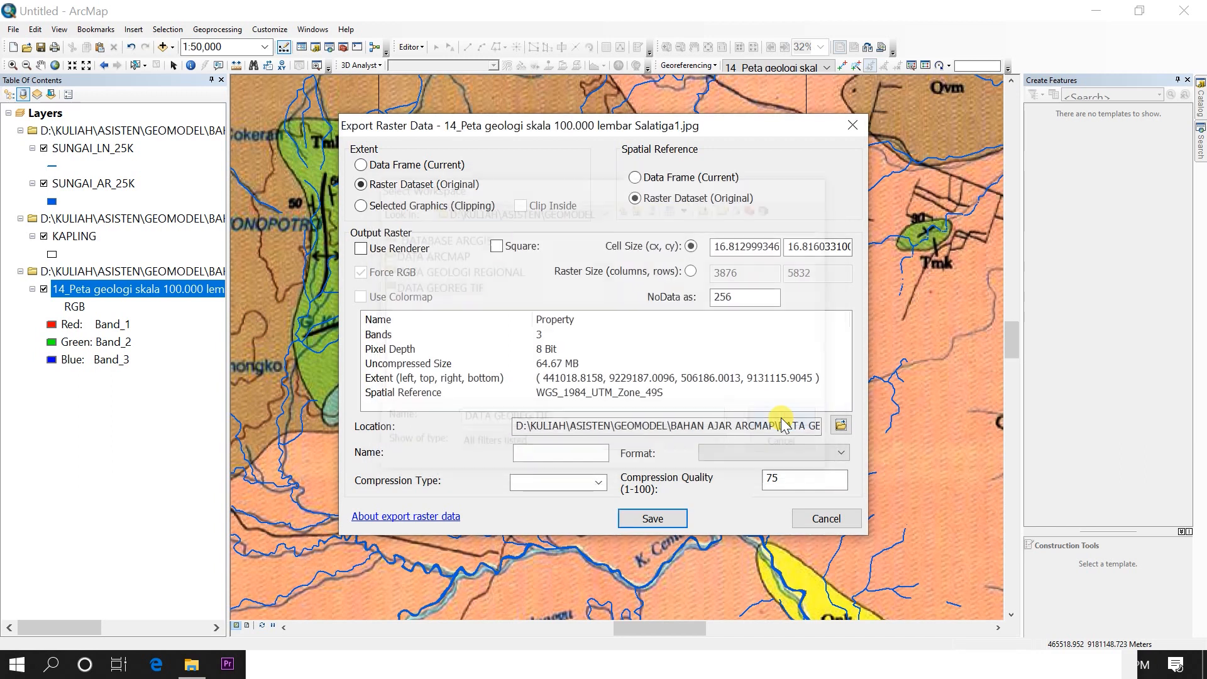
Export the raster in TIFF format with promoted pixel depth, without adding the exported data to the map
left_click(745, 453)
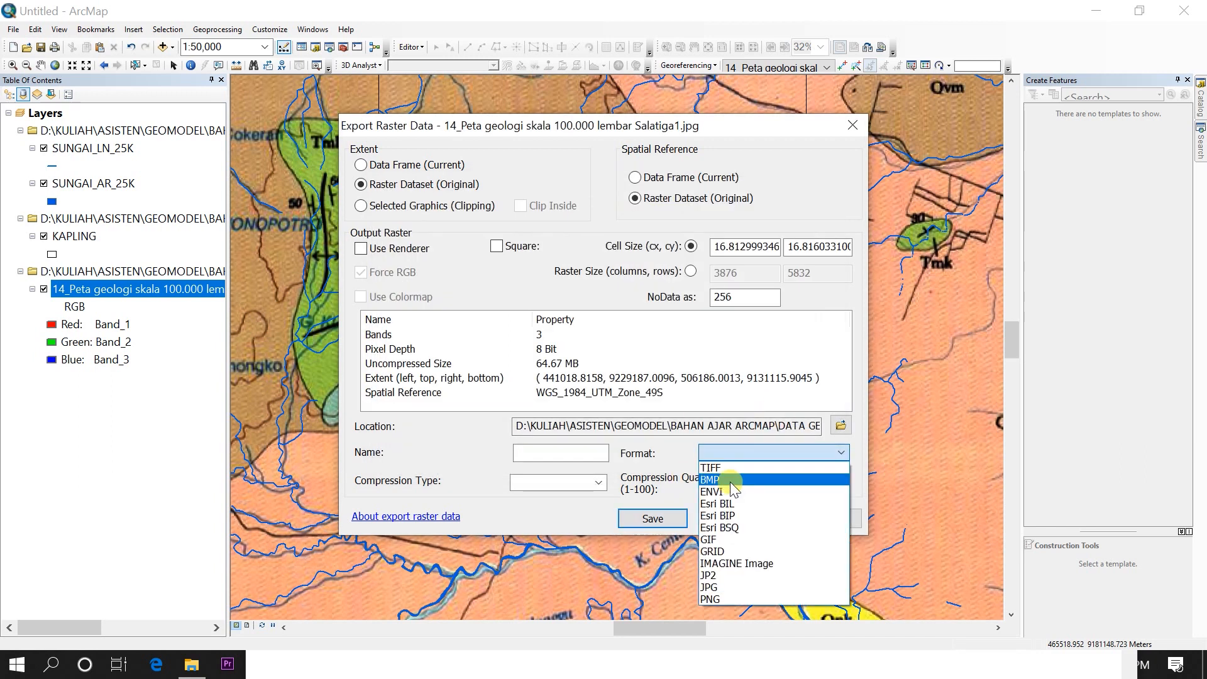
left_click(723, 468)
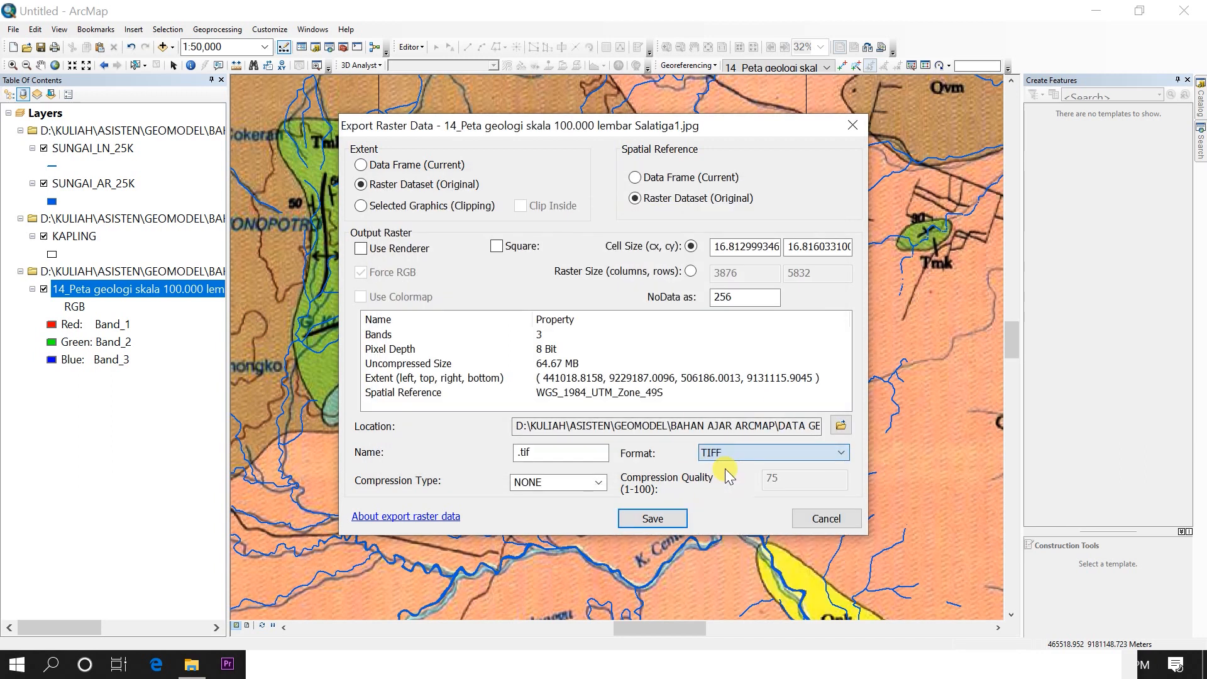
left_click(661, 523)
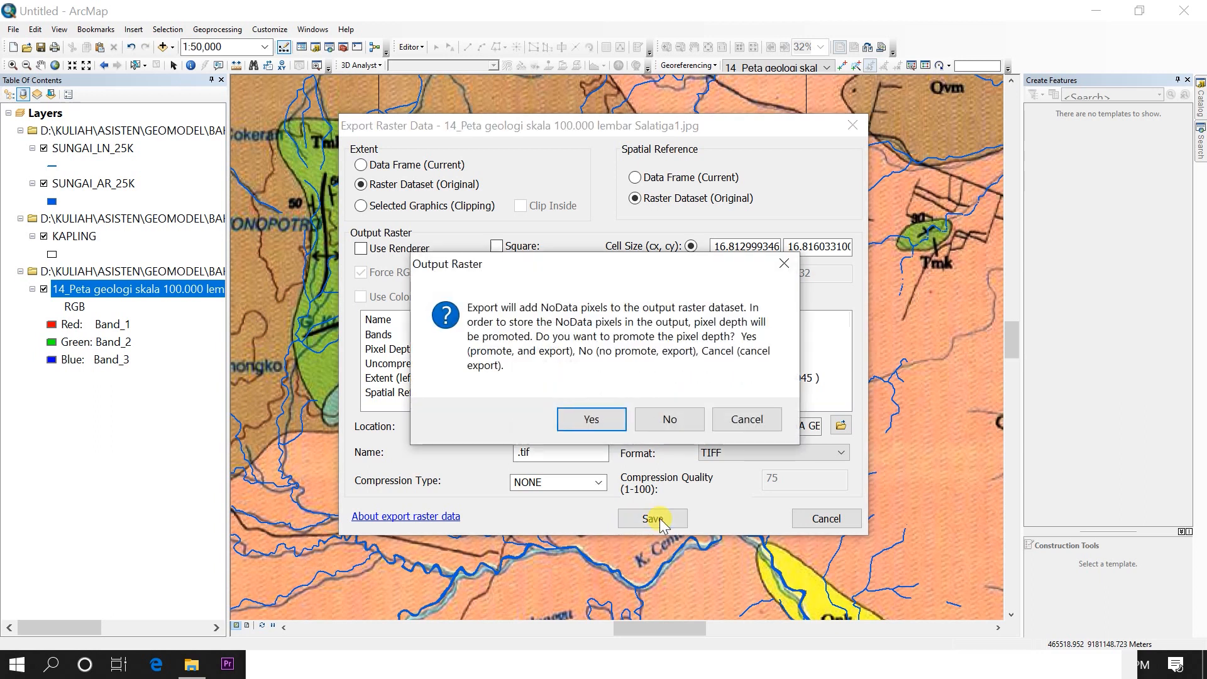
left_click(604, 418)
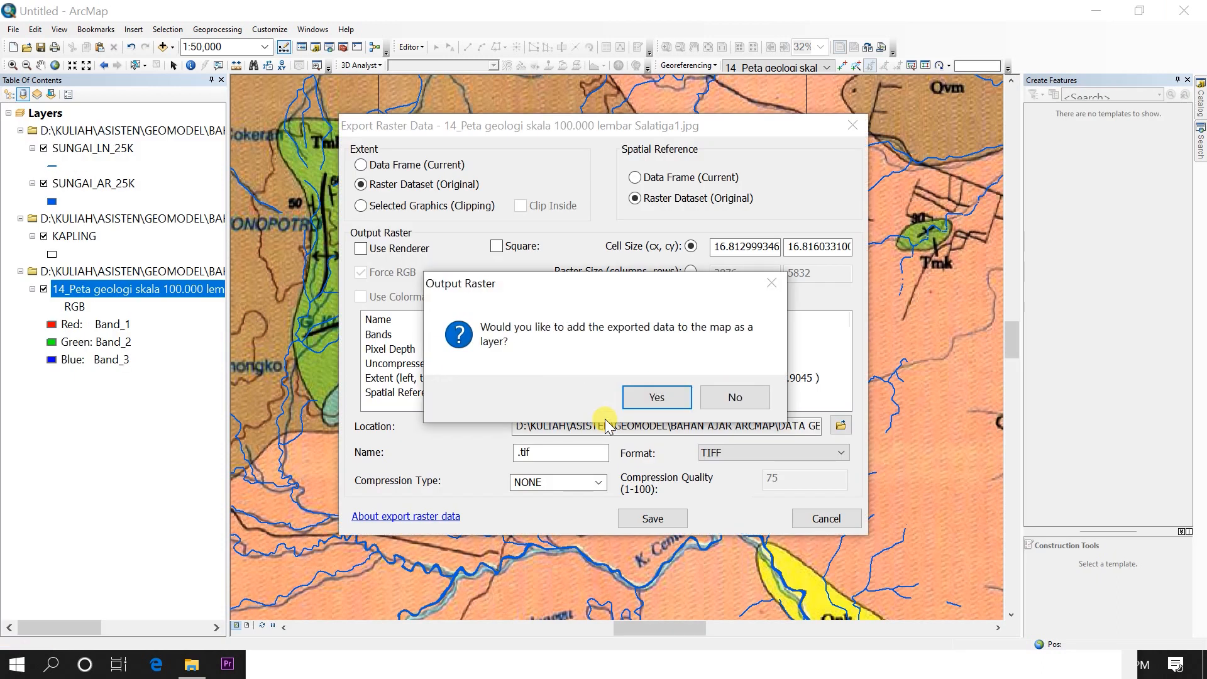
left_click(713, 397)
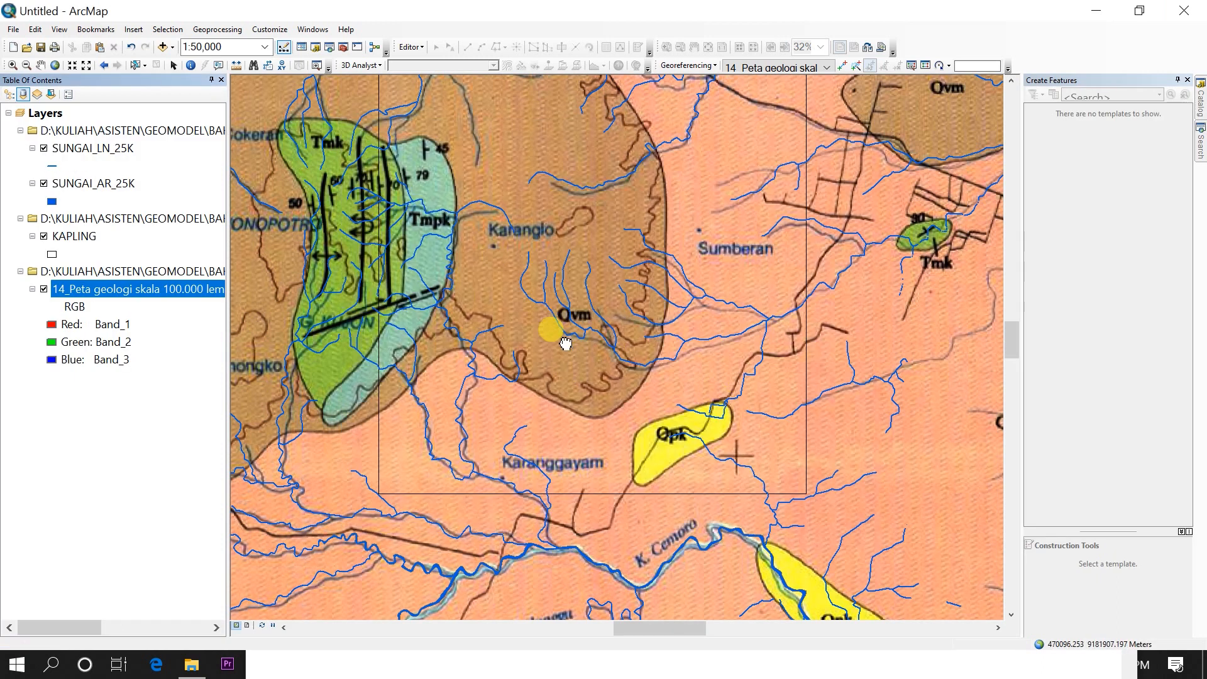
Open the map document's file commands
left_click_drag(541, 318, 569, 367)
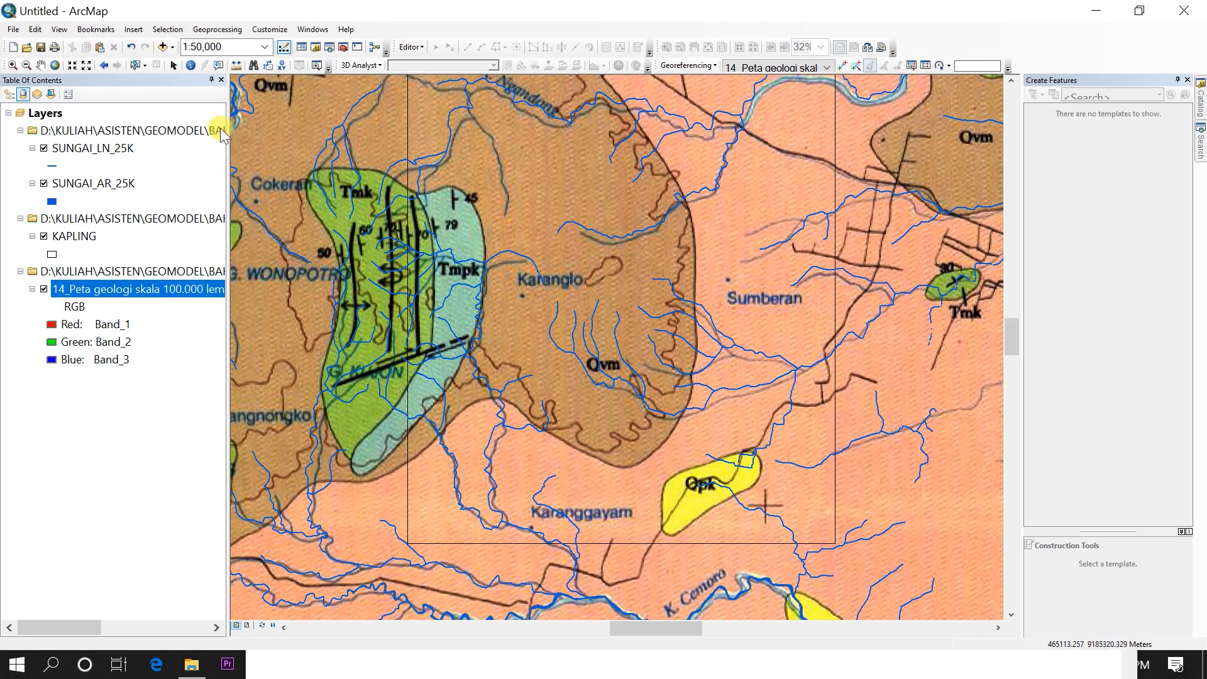
left_click(10, 30)
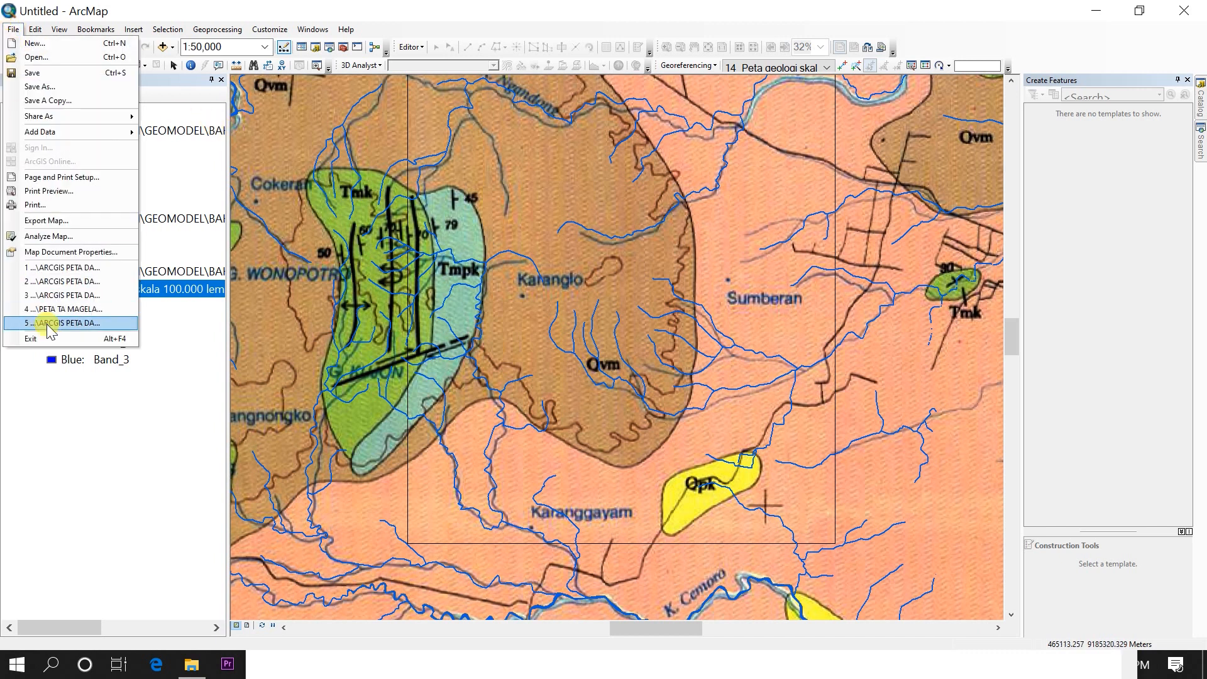